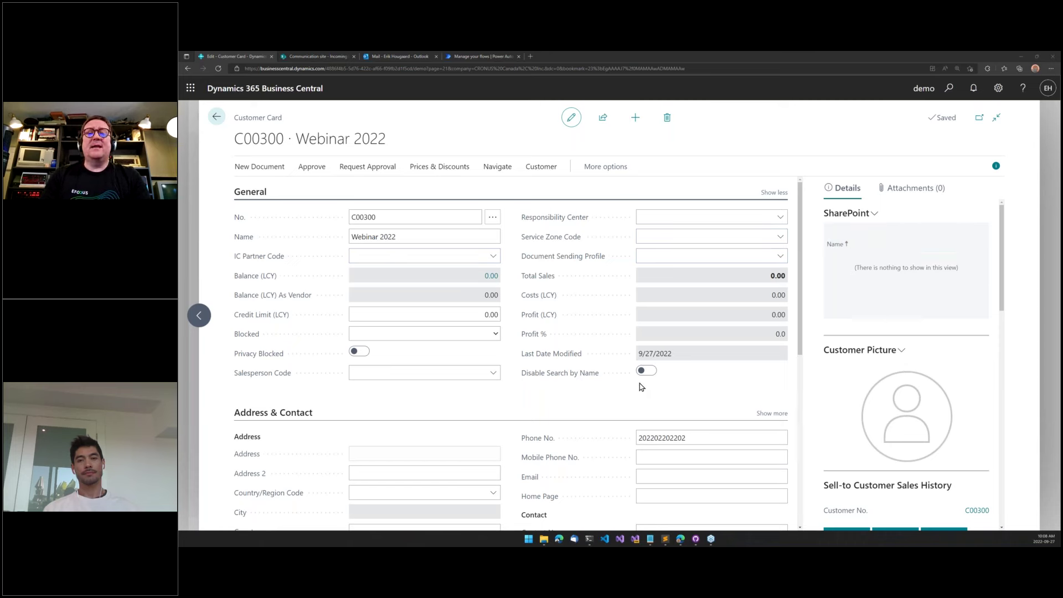
Add Puppies.jpg from the Demo Files folder to the SharePoint files of the Webinar 2022 customer
key(alt+Tab)
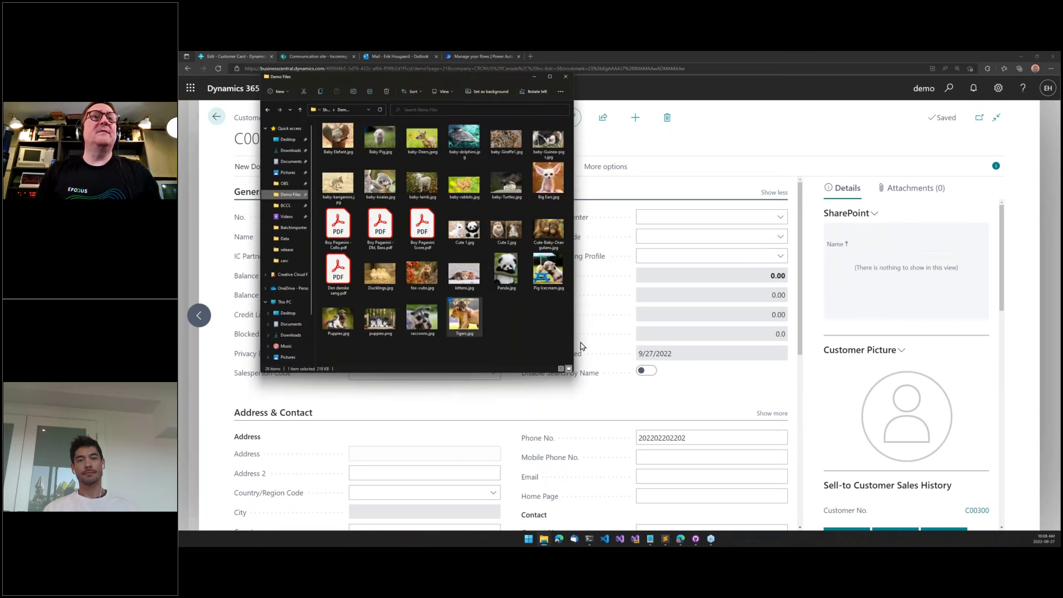
click(335, 319)
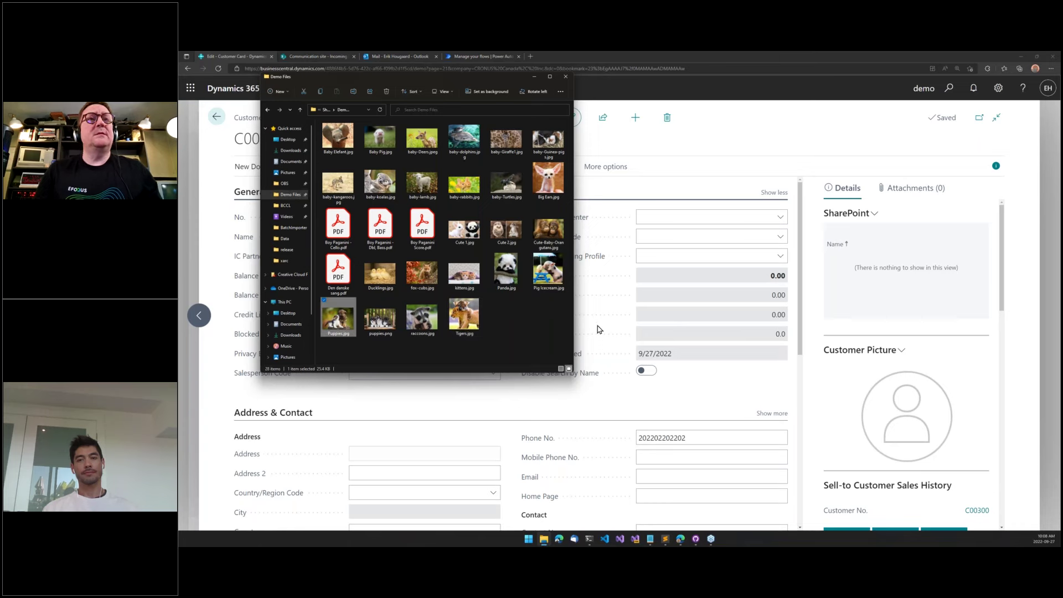
drag(340, 322, 905, 285)
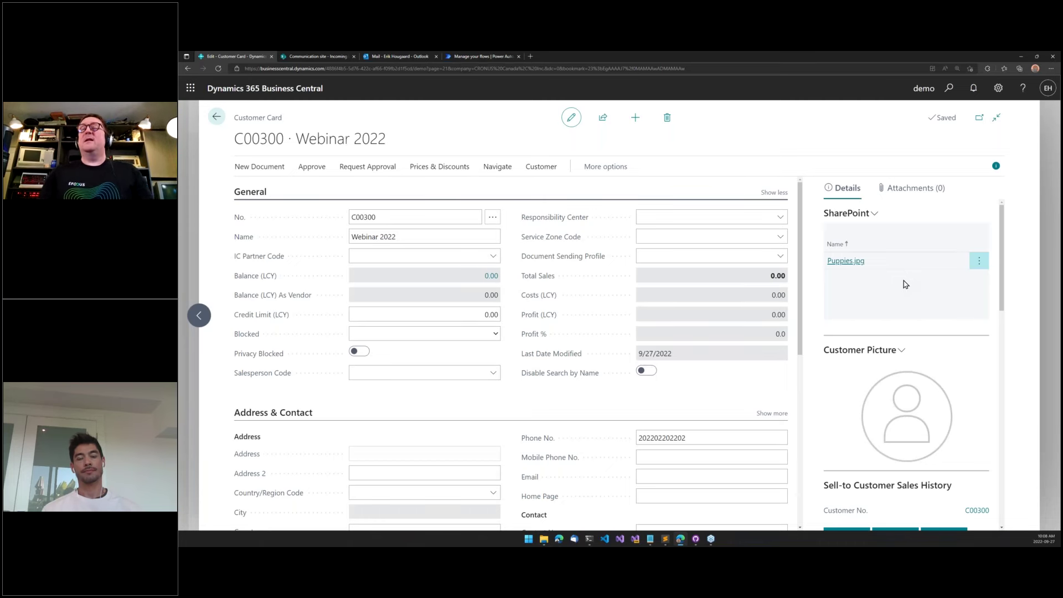
Generate a SharePoint document from the Customer Letter template with the new name "Webinar letter"
click(855, 220)
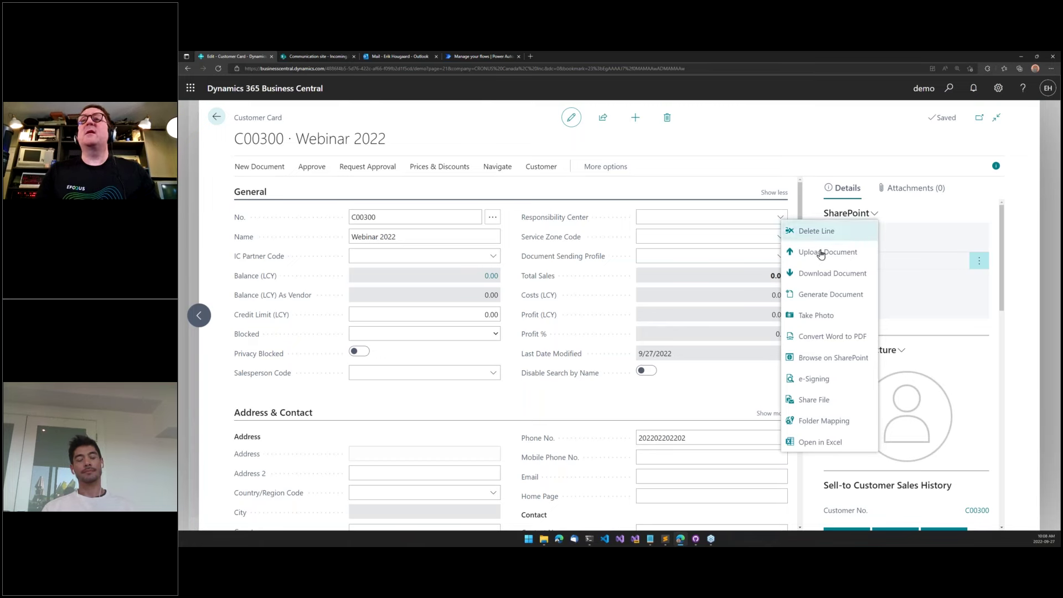
click(808, 295)
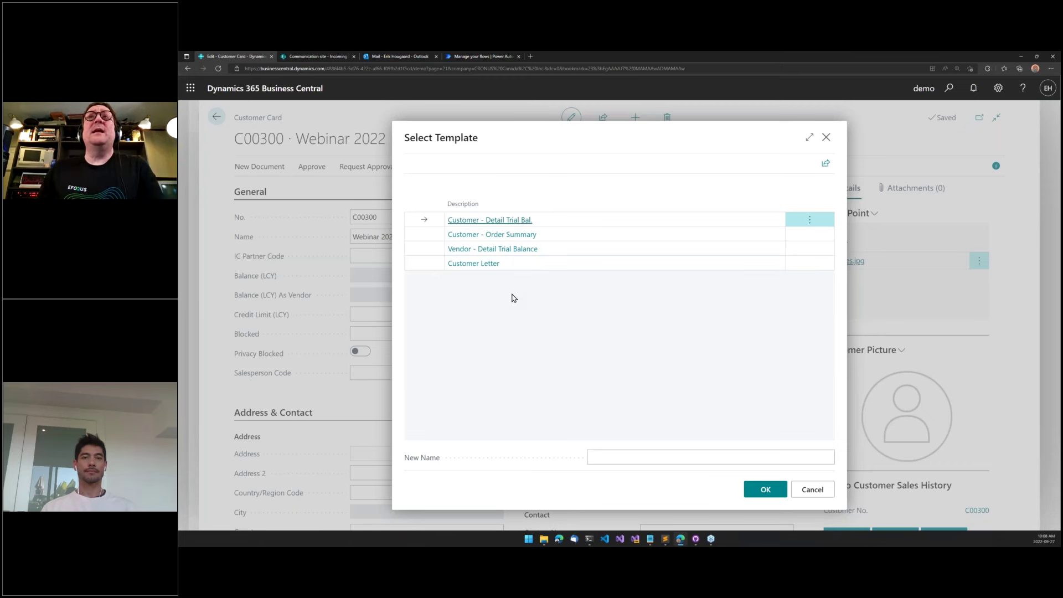
click(424, 263)
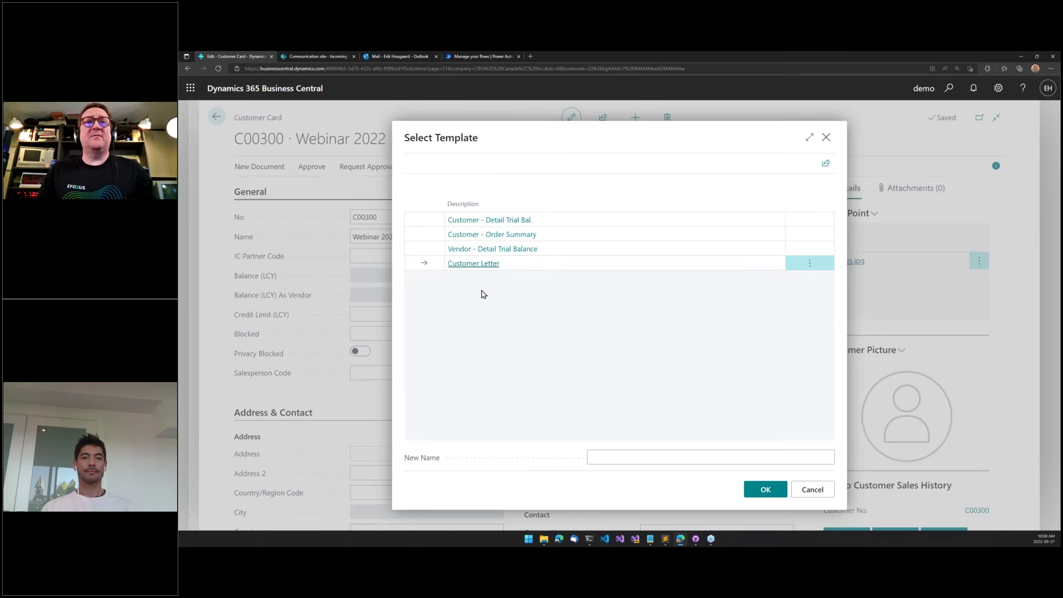
click(611, 458)
text(Webinar letter)
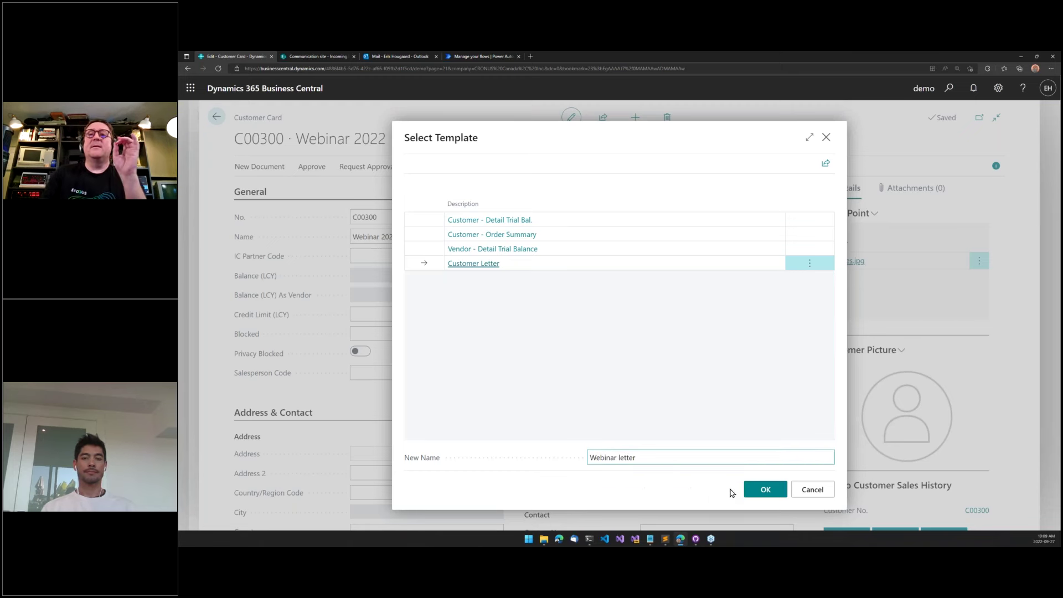
click(763, 491)
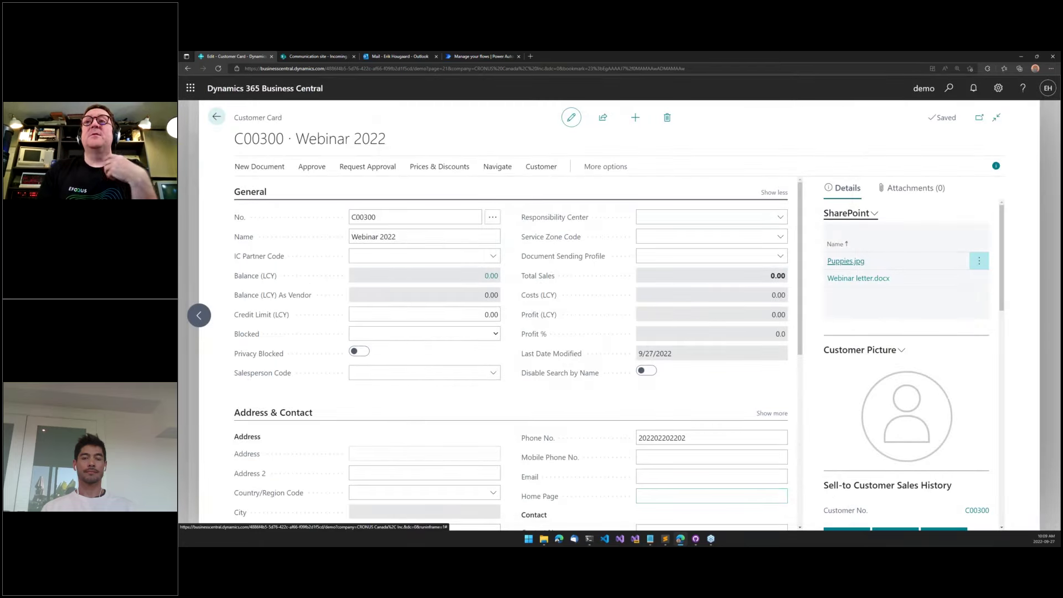
Open Webinar letter.docx, complete the "Your City is" line with "Orlando!", and close the document
click(855, 280)
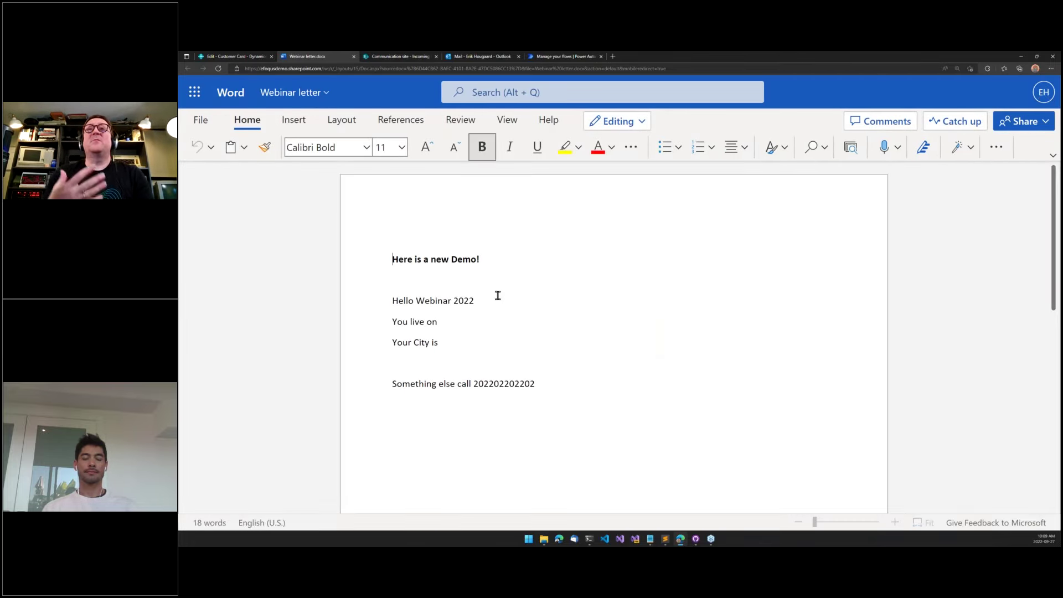
click(466, 341)
text(Orla)
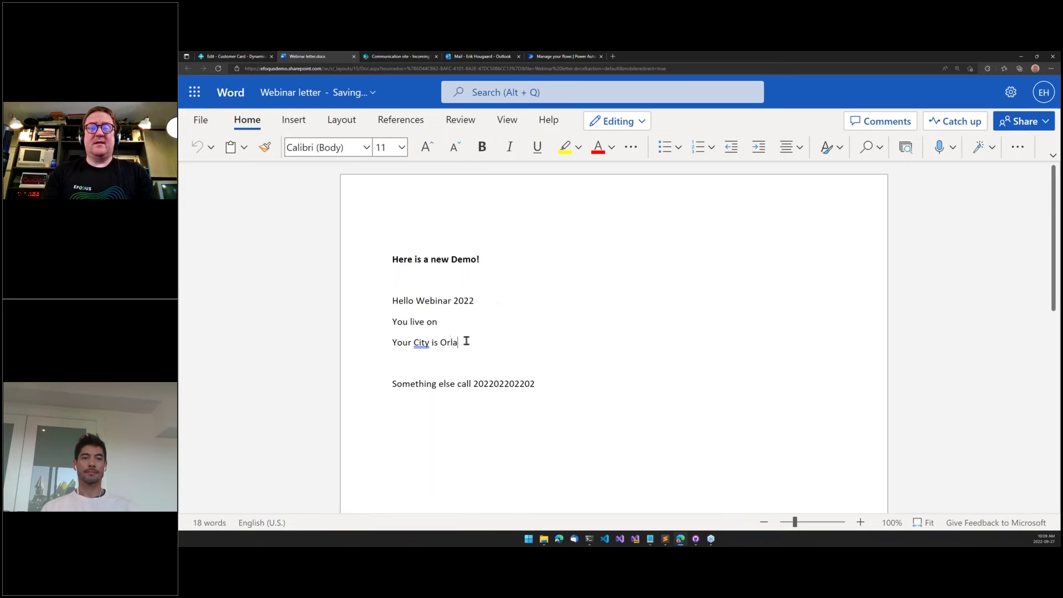
text(ndo!)
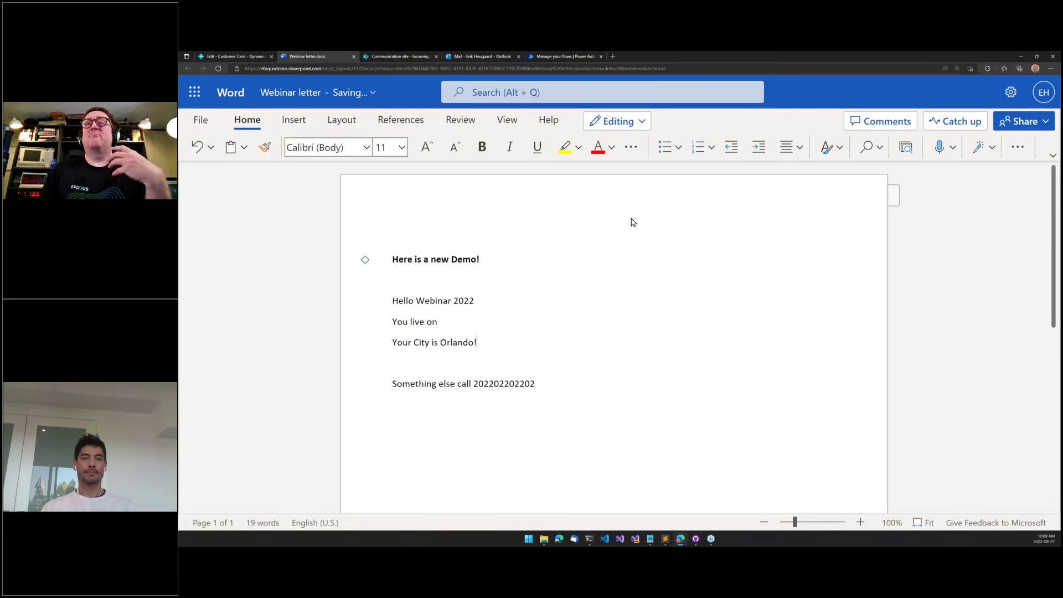
click(616, 121)
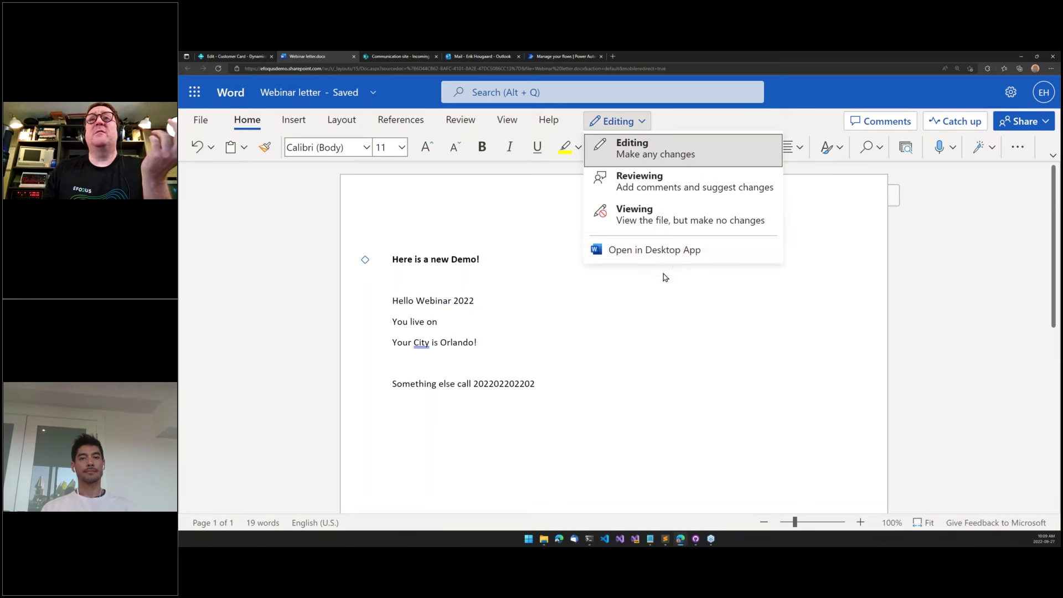
click(631, 282)
click(354, 56)
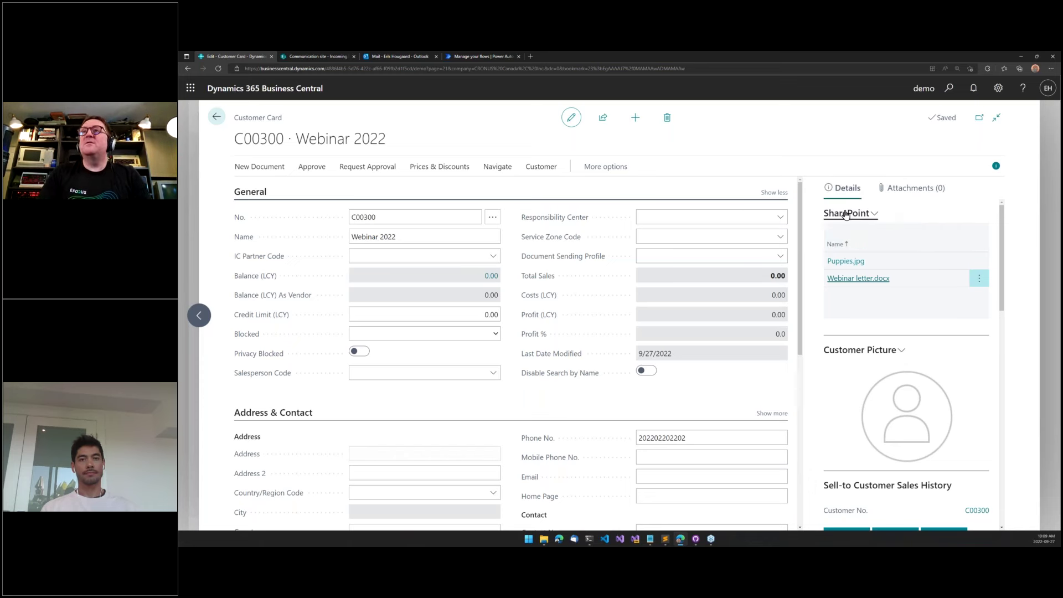
Browse to the customer's folder on SharePoint and upload baby-Deers.jpeg from Demo Files into it
click(875, 214)
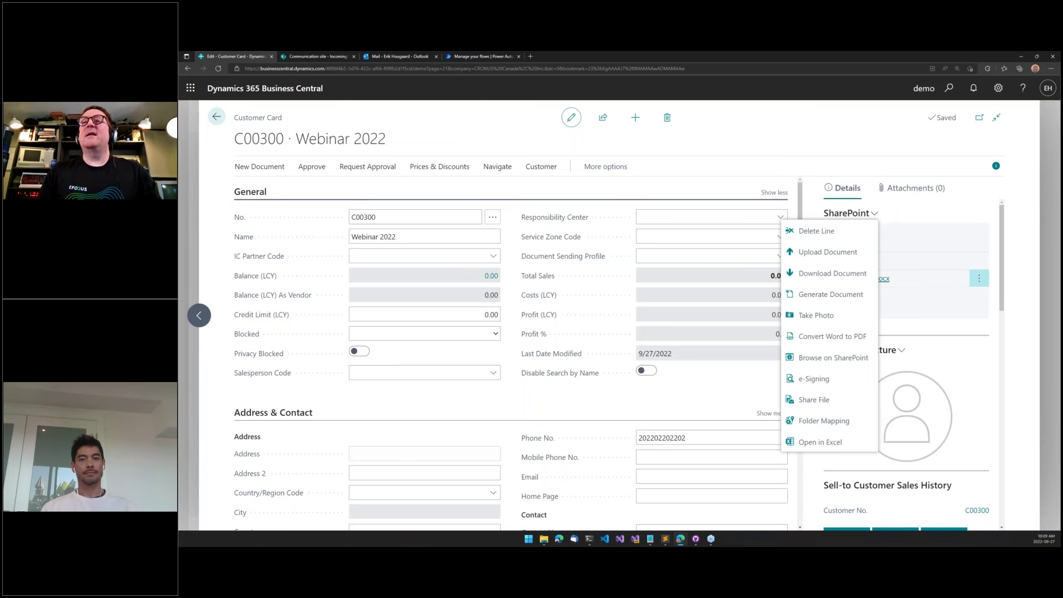
click(835, 359)
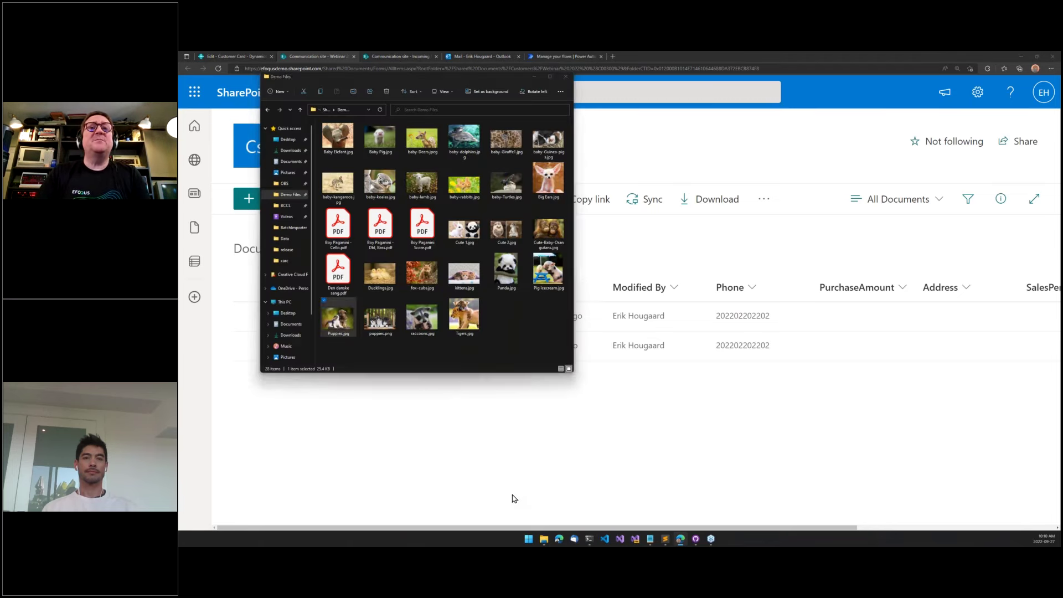
drag(403, 77, 785, 154)
drag(802, 220, 424, 452)
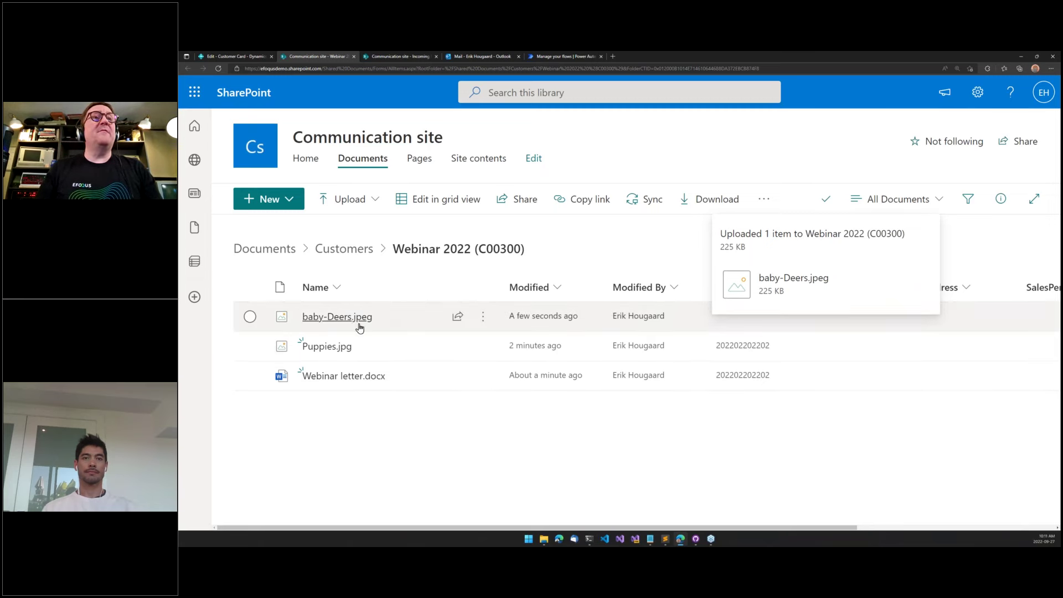
Return to the Business Central customer card and create a new sales order for Webinar 2022
click(238, 56)
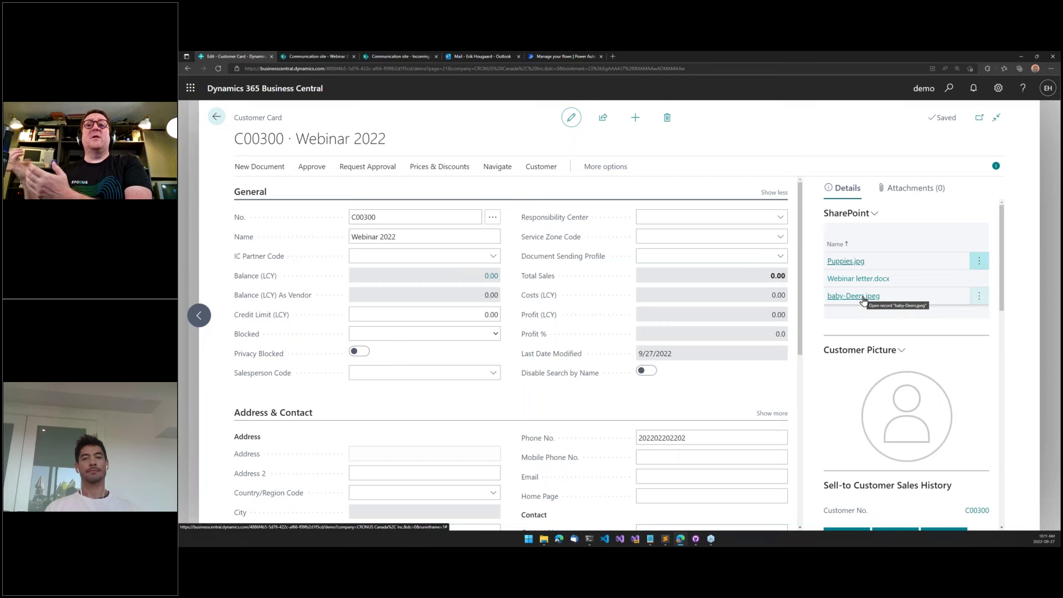
click(253, 168)
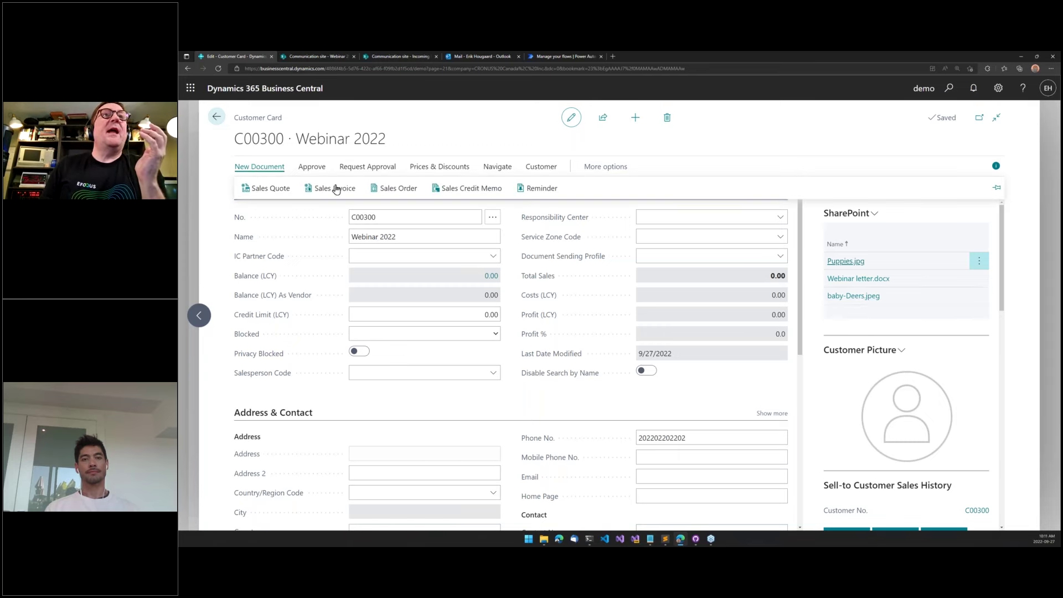
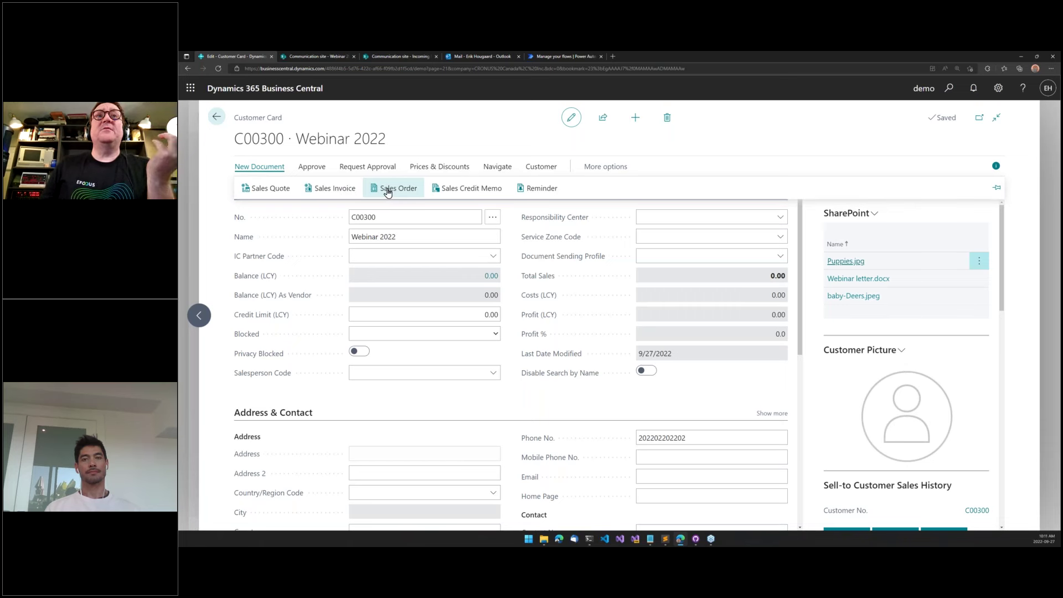
click(392, 188)
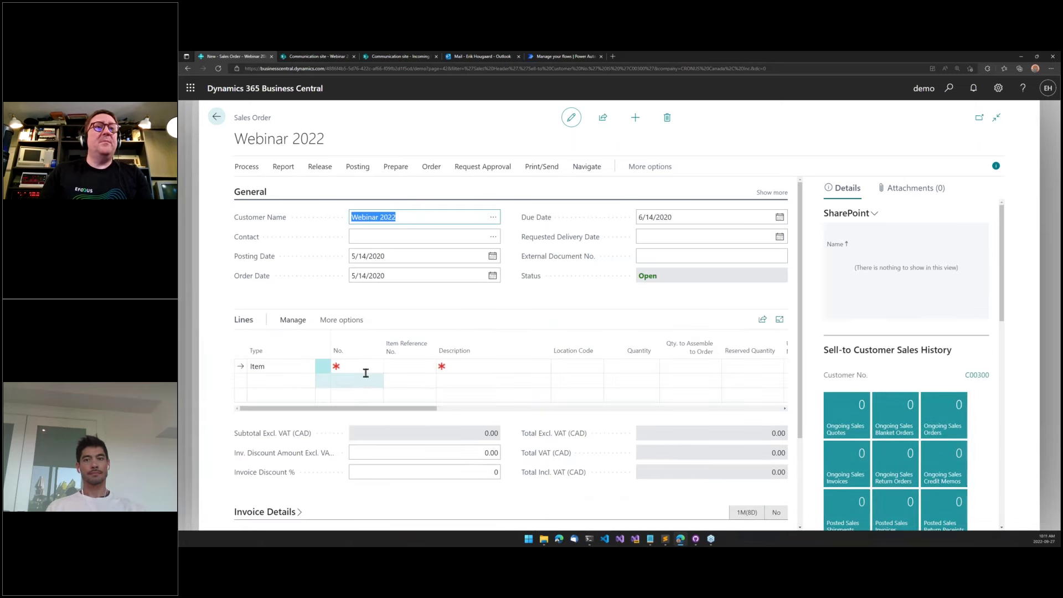
Add item 1908-S, the blue LONDON Swivel Chair, to the first sales order line with quantity 1
click(364, 369)
click(376, 367)
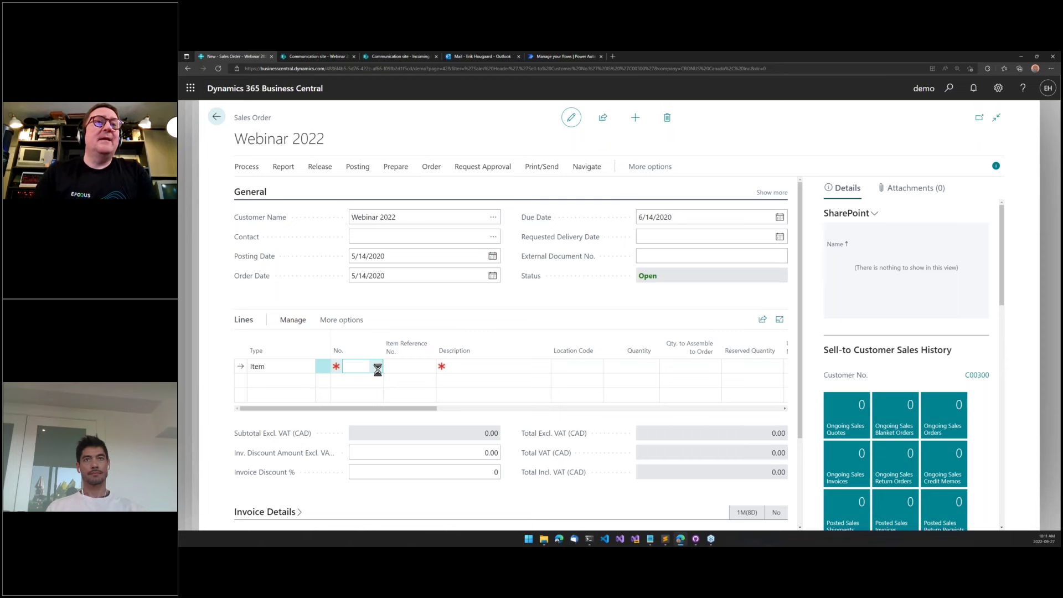
key(Escape)
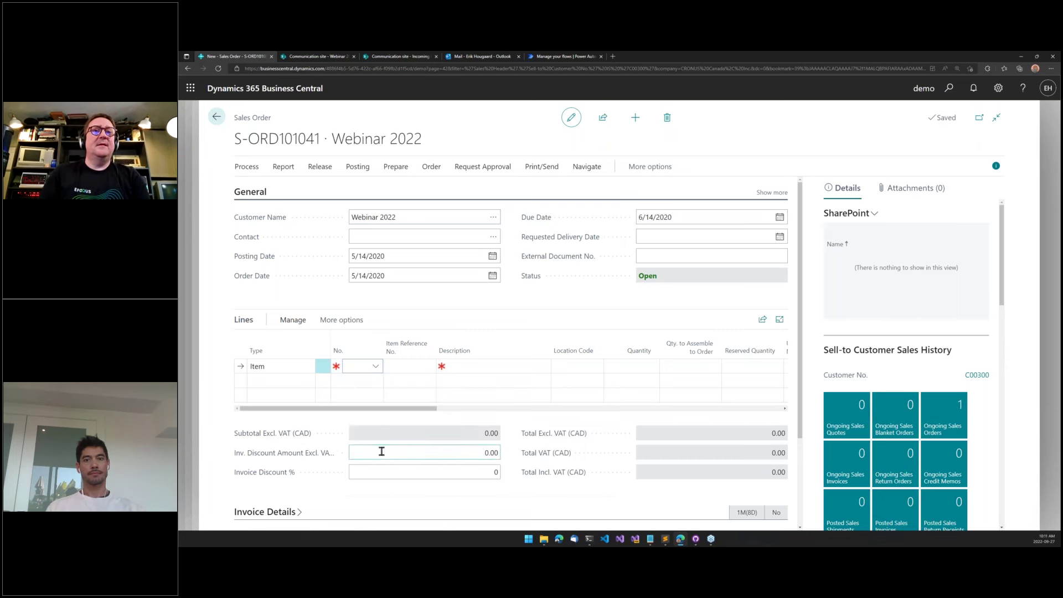
click(377, 368)
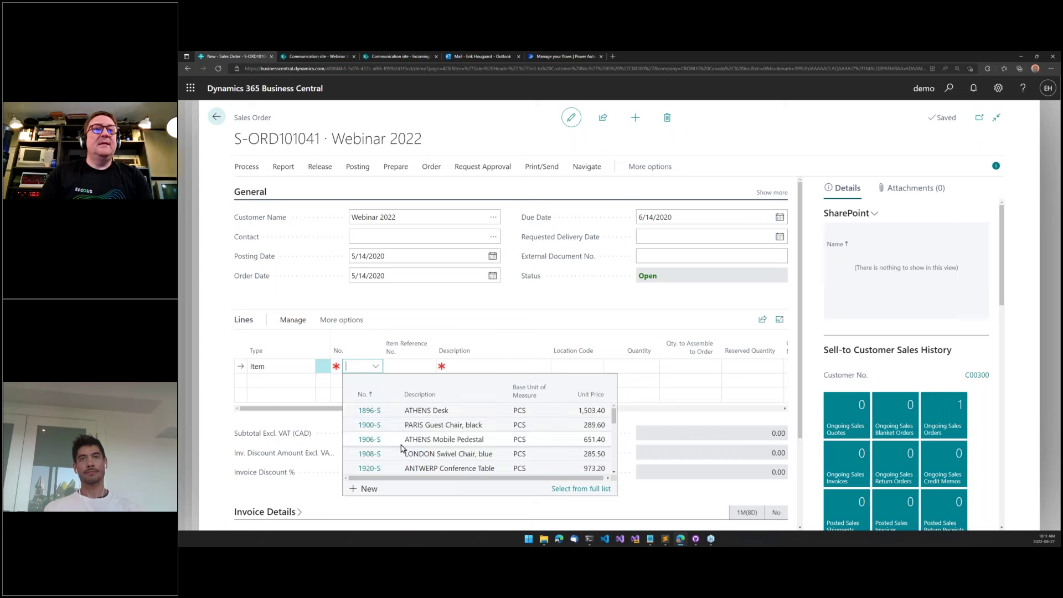
click(370, 454)
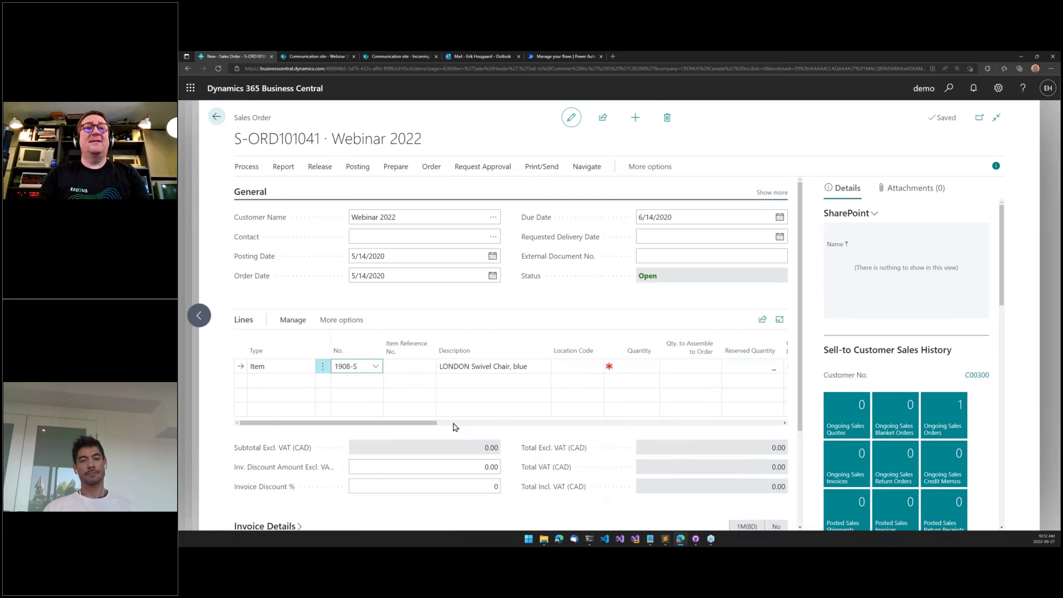
key(Tab)
key(Tab)
key(Tab)
text(1)
key(Tab)
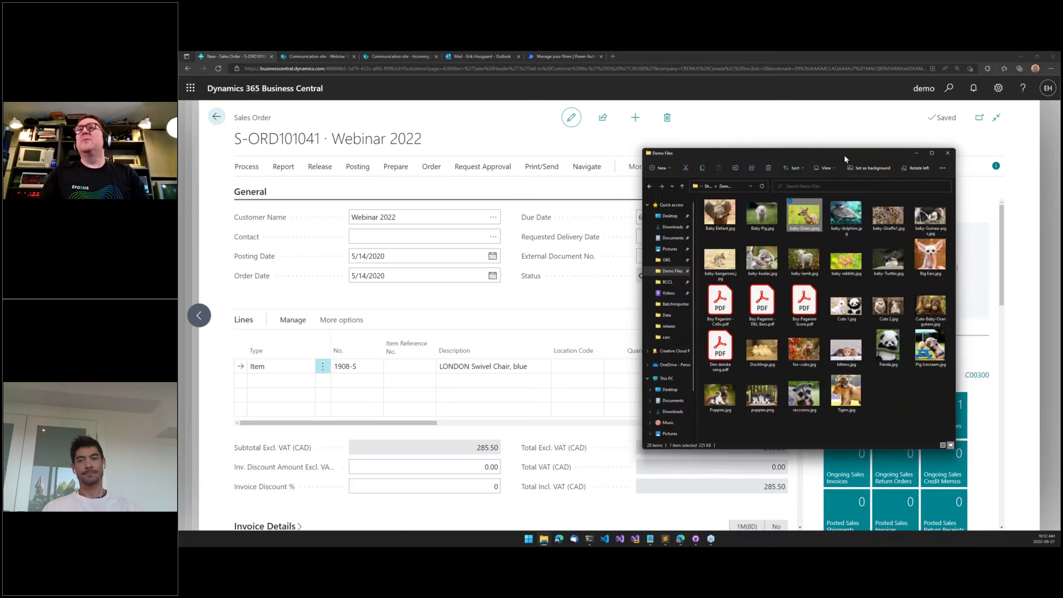
Add baby-Turtles.jpg from Demo Files to the sales order's SharePoint files
drag(845, 157, 630, 180)
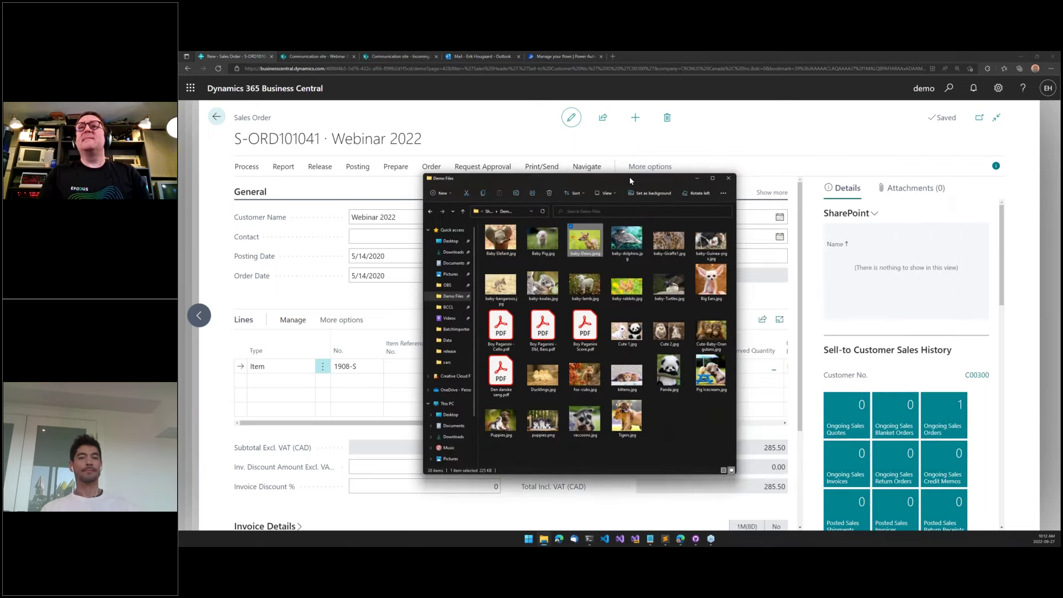
drag(668, 287, 867, 300)
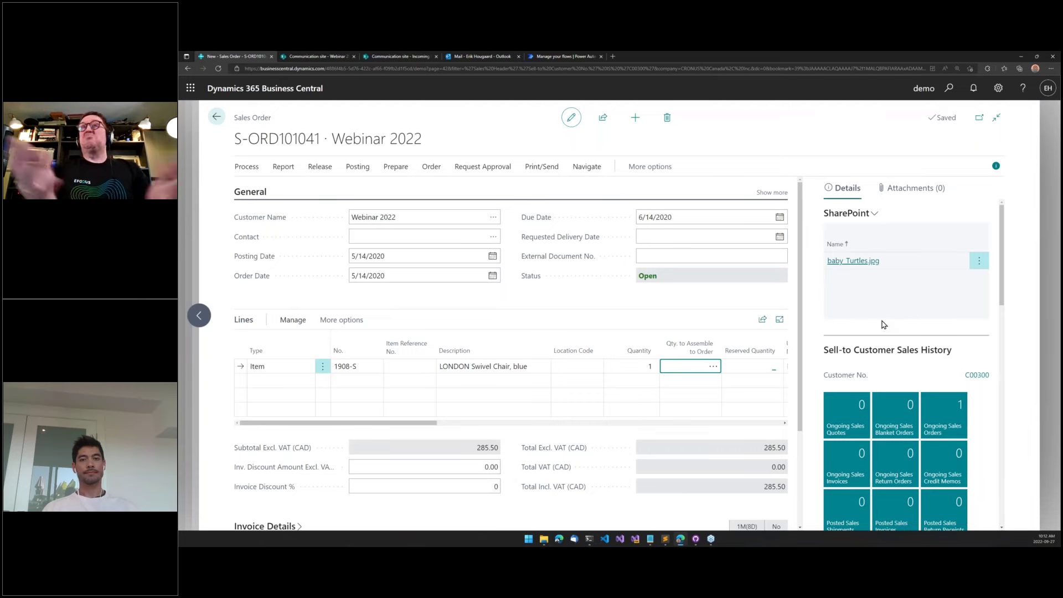
Post the sales order with the Ship and Invoice option and open the posted invoice
key(F9)
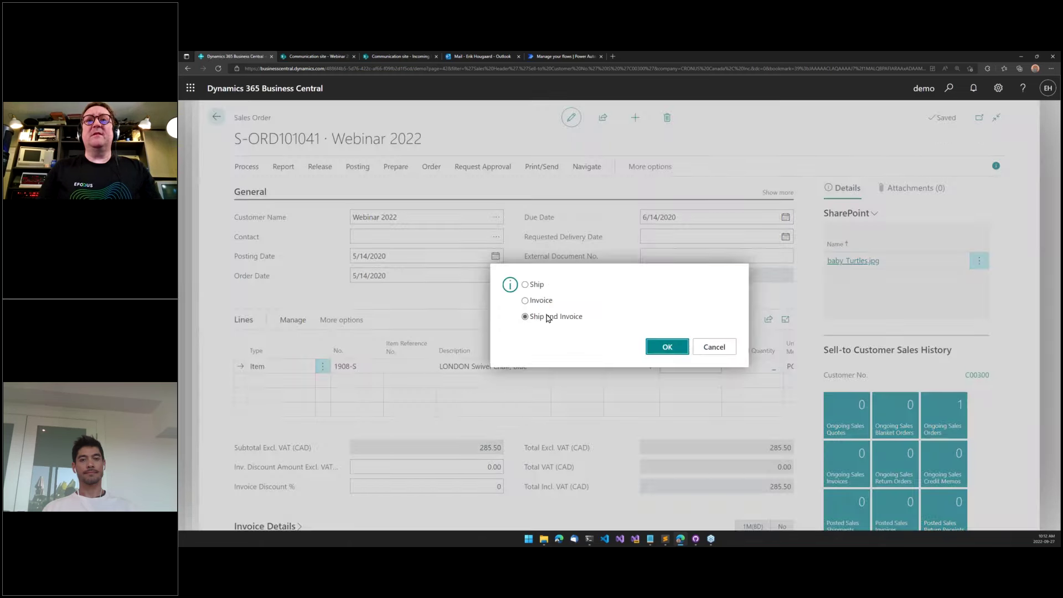
click(666, 349)
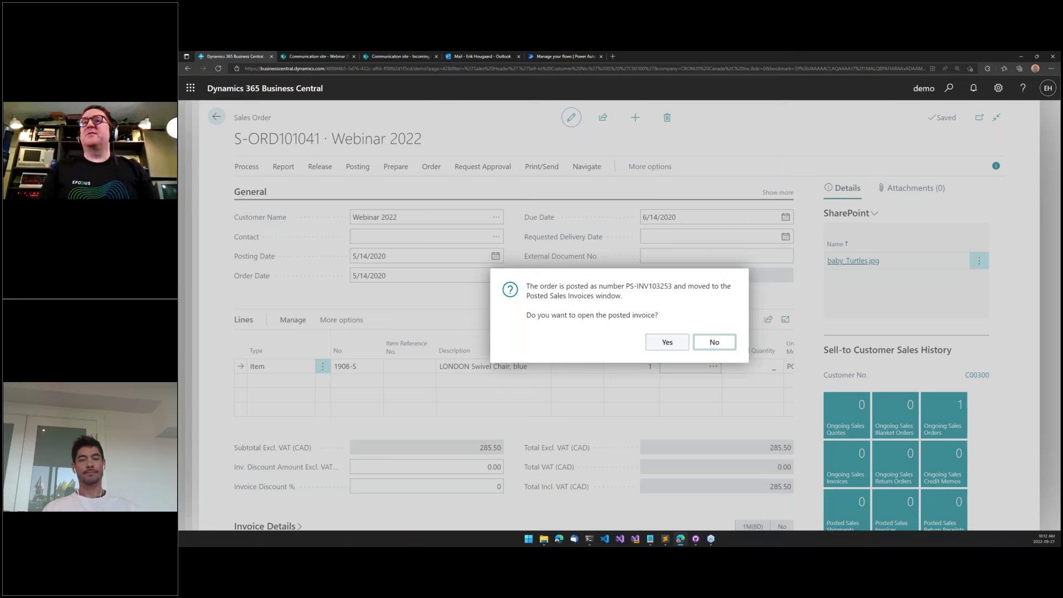
click(665, 343)
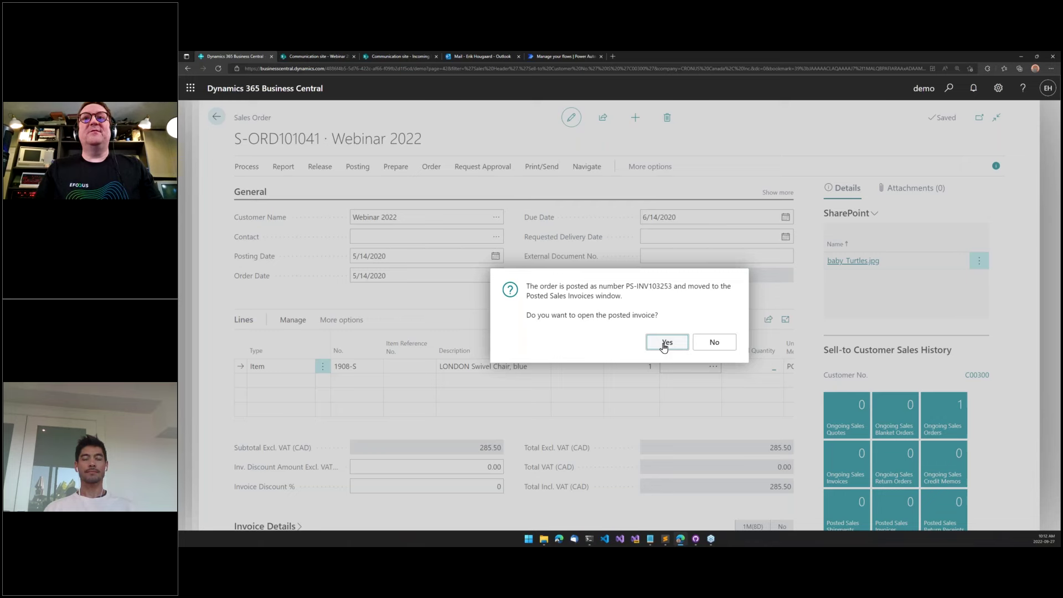
click(667, 342)
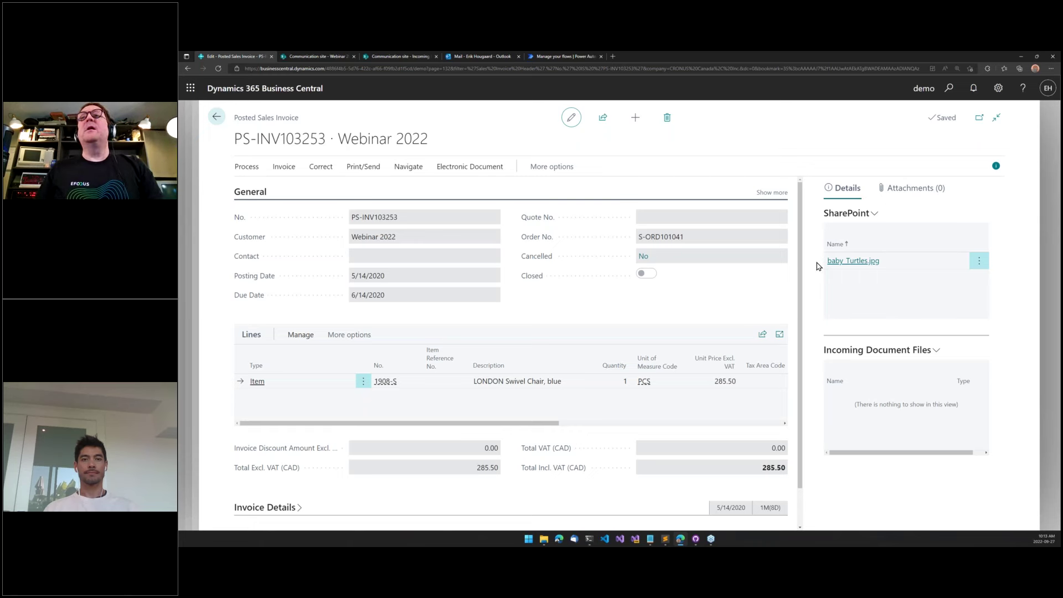
Browse the posted invoice's files on SharePoint, and examine the Webinar 2022 customer folder and its Sales subfolder
click(847, 214)
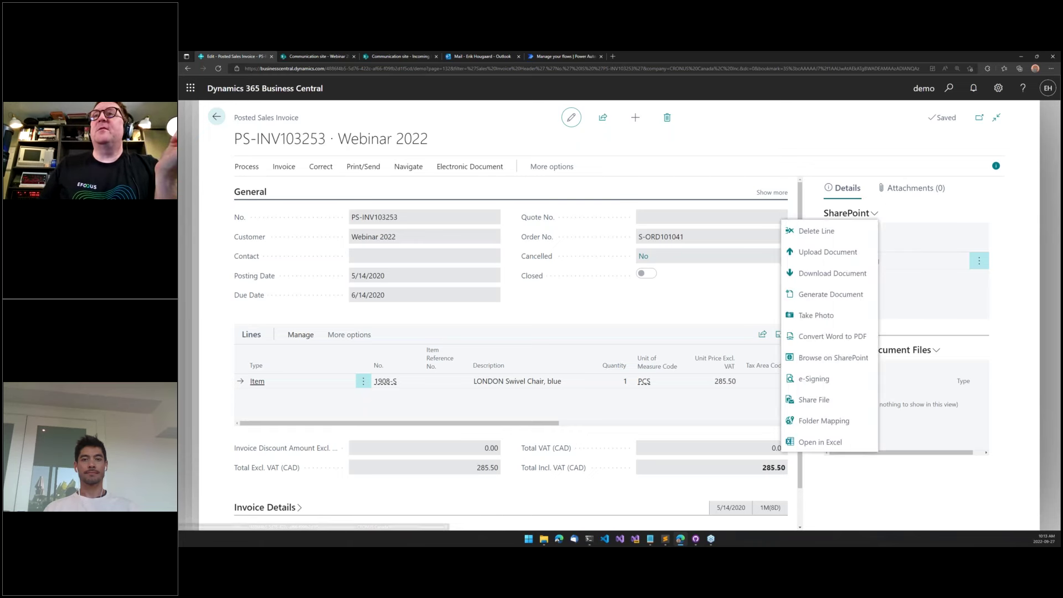
click(848, 359)
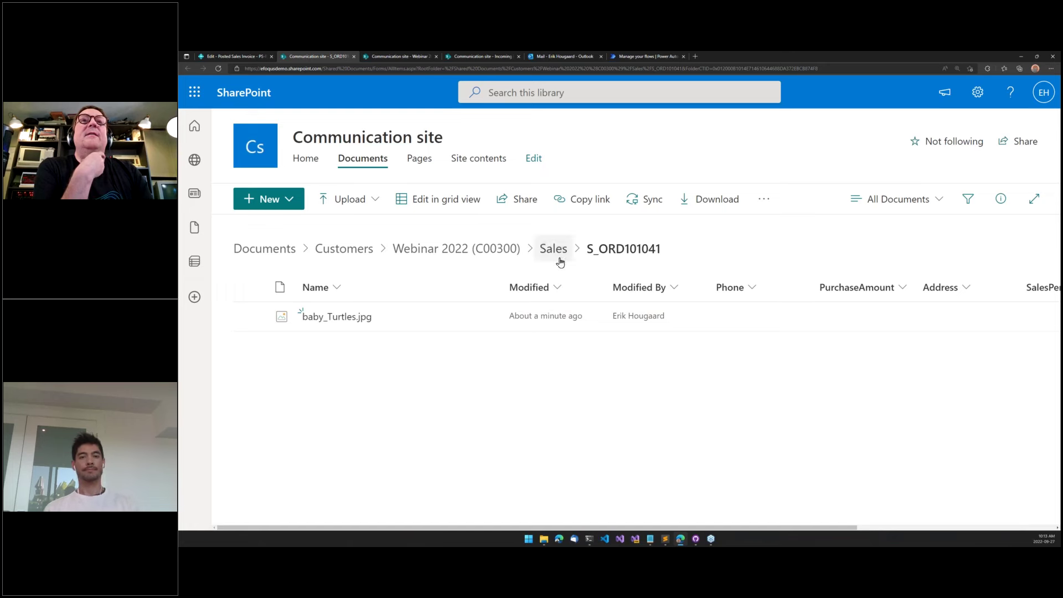
click(446, 251)
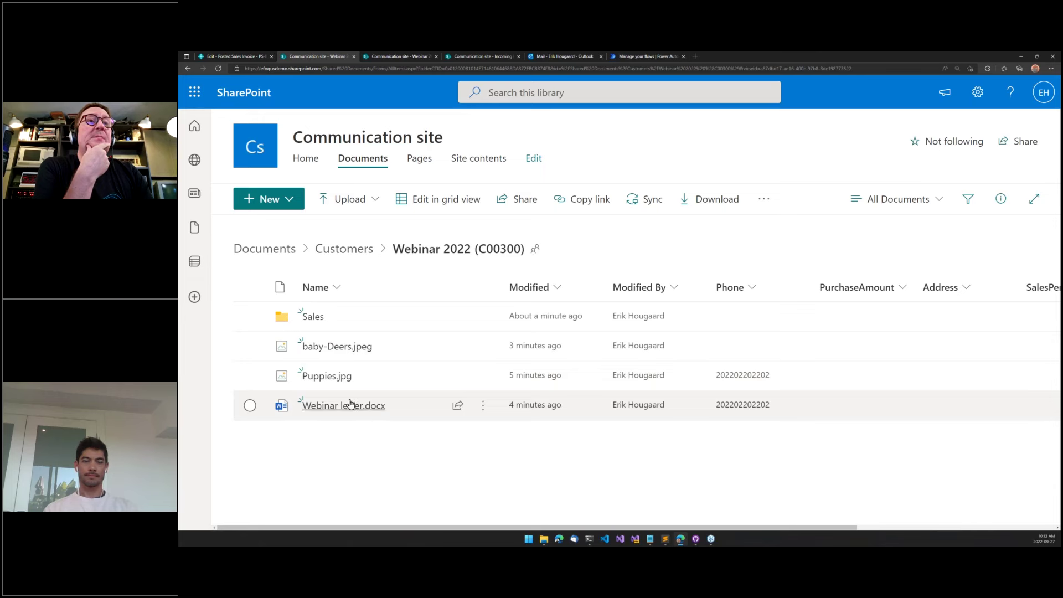
click(314, 320)
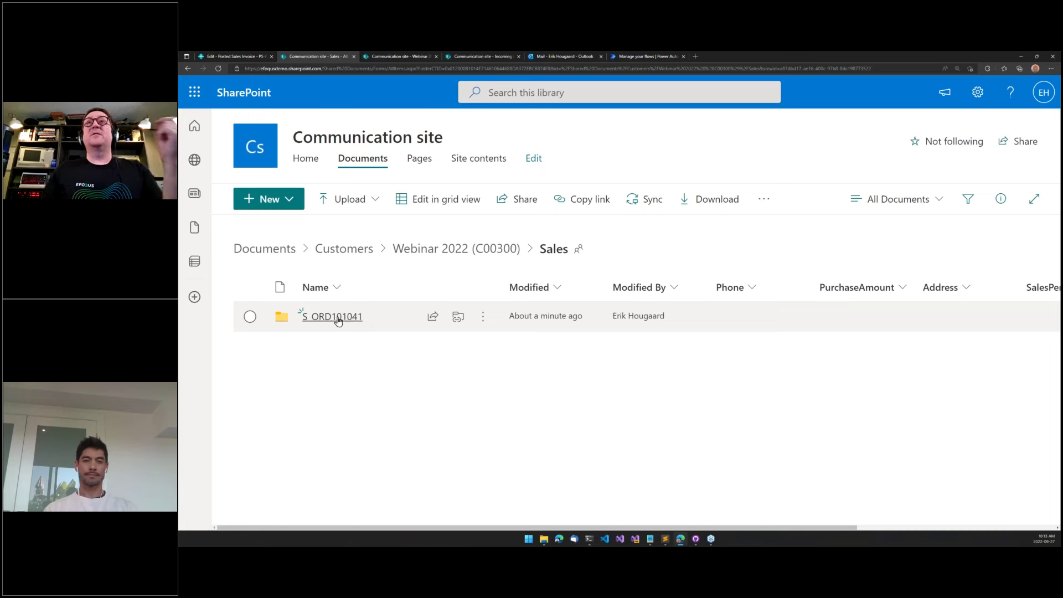
Open the sales order's SharePoint folder, refresh its file list and view the posted invoice PDF
click(337, 318)
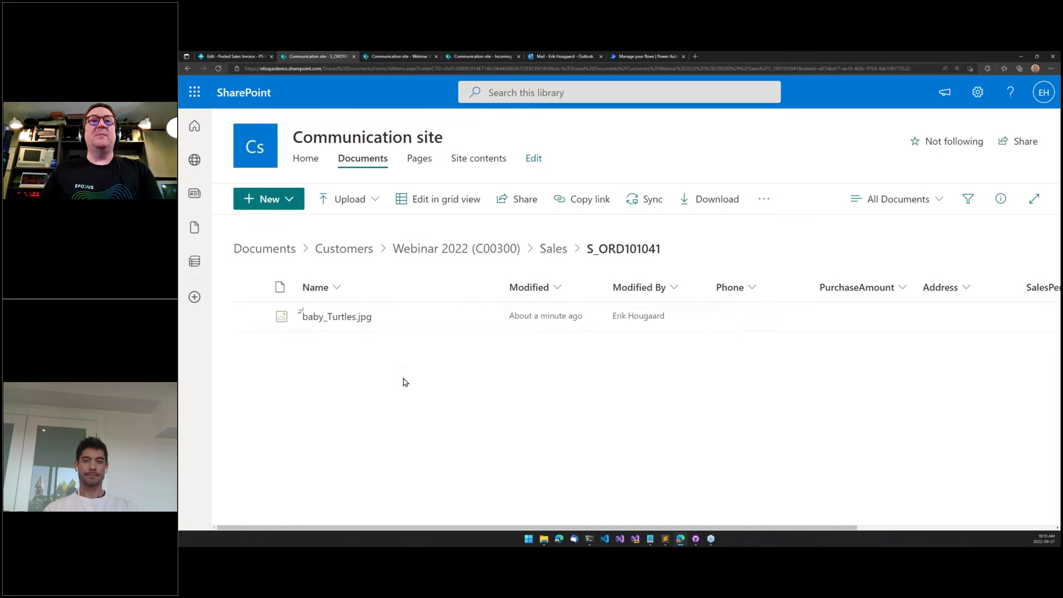
key(F5)
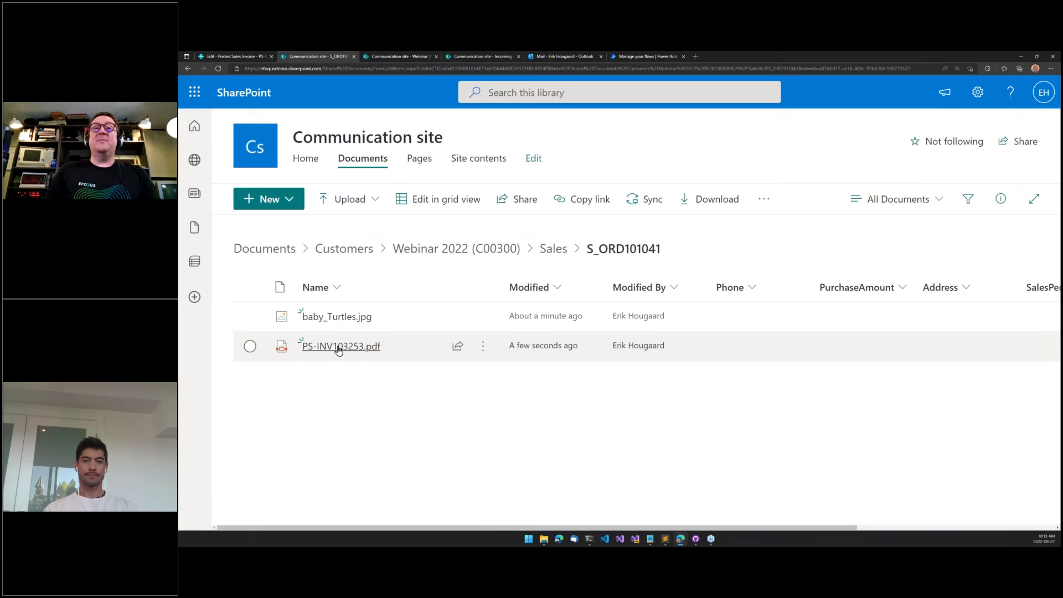
mouse_move(339, 349)
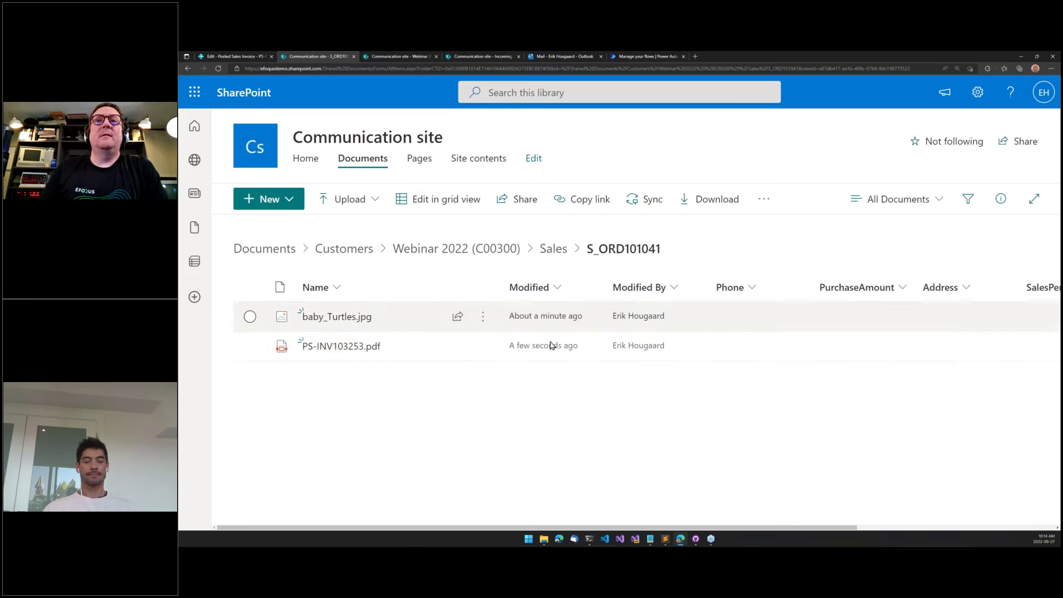
click(351, 347)
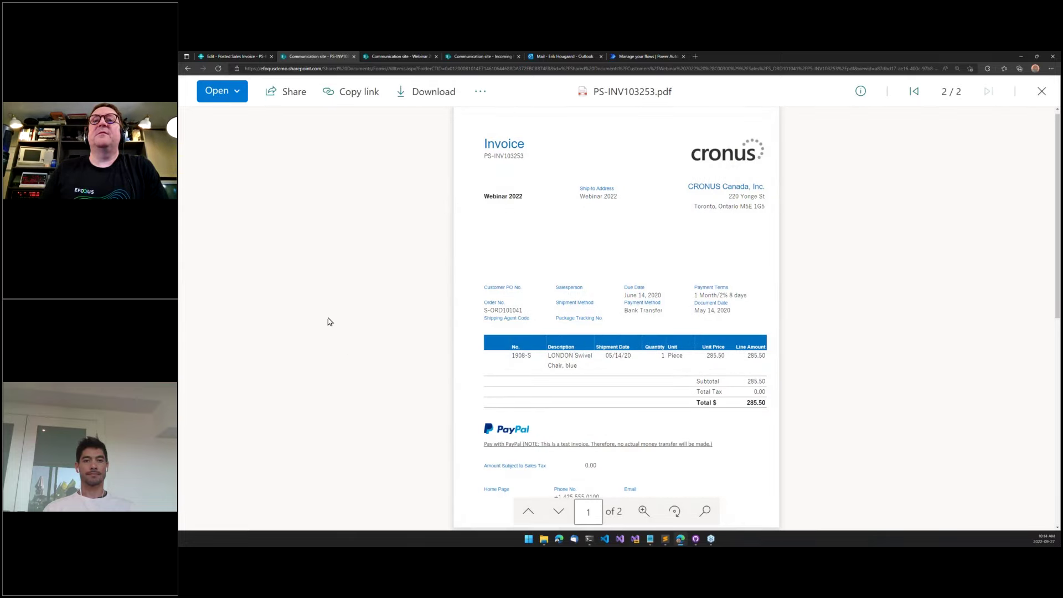
click(187, 68)
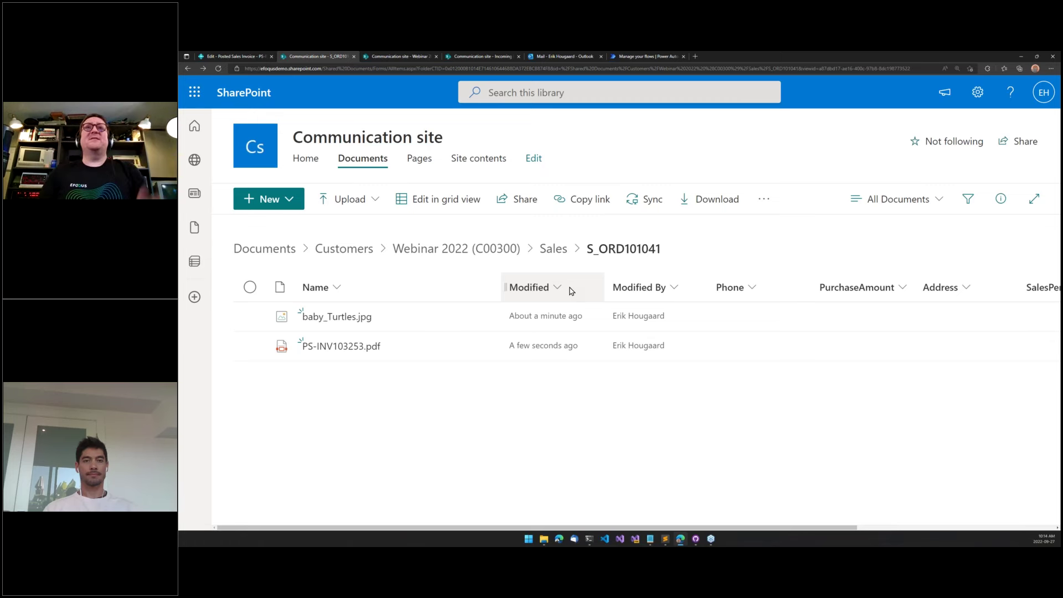
Return to Business Central and open the SharePoint Table Mapping page
click(243, 57)
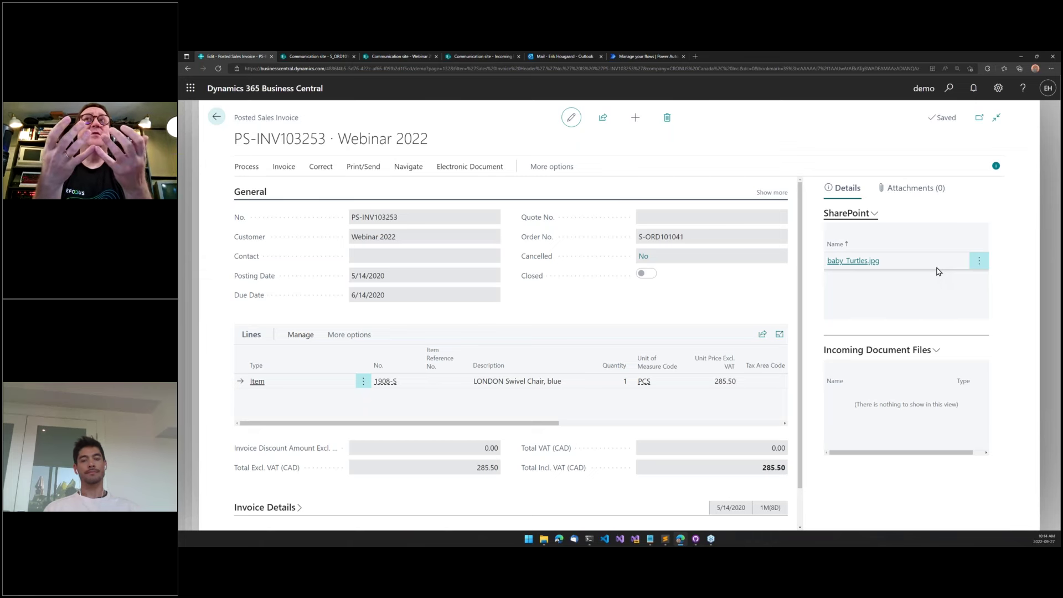
key(alt+q)
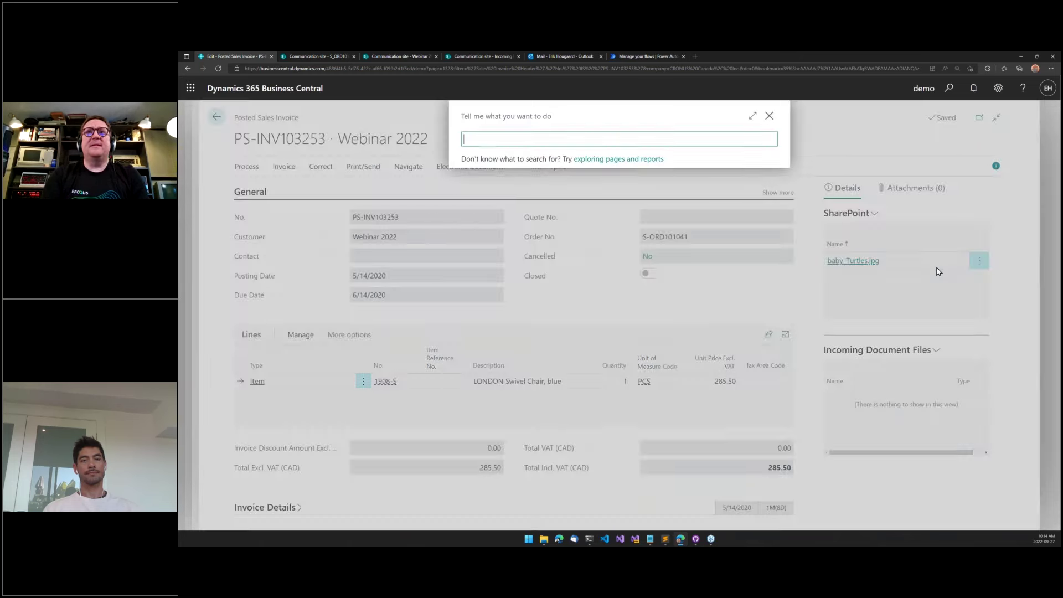
text(sharepoint)
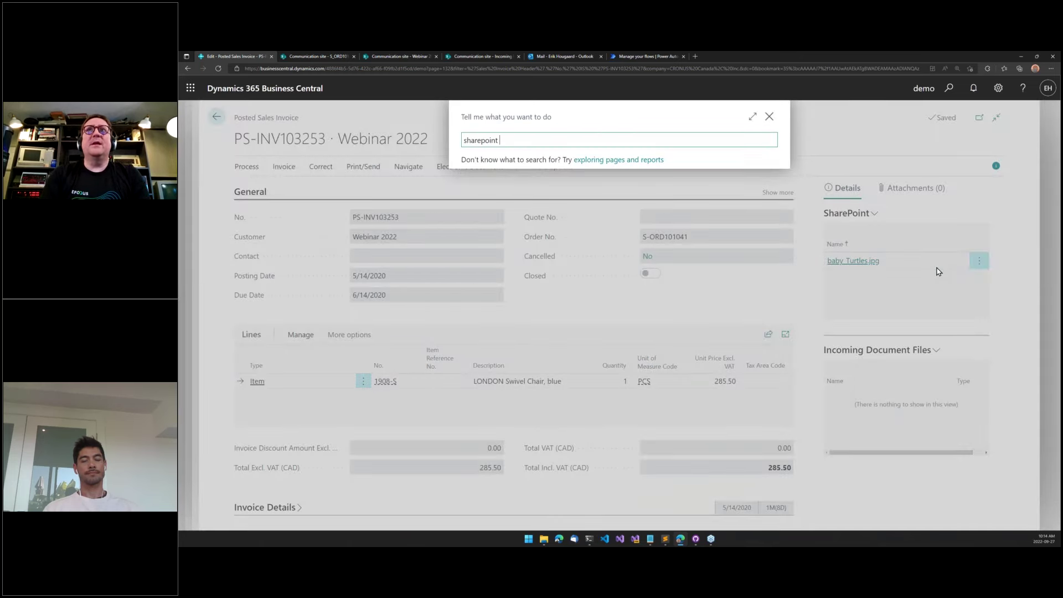
text( table)
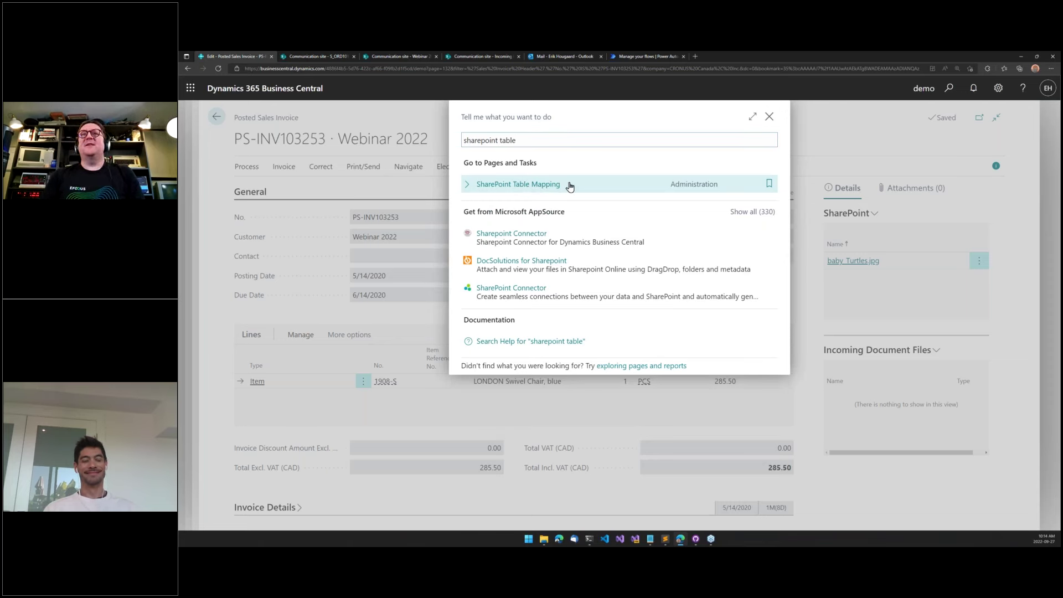
click(569, 187)
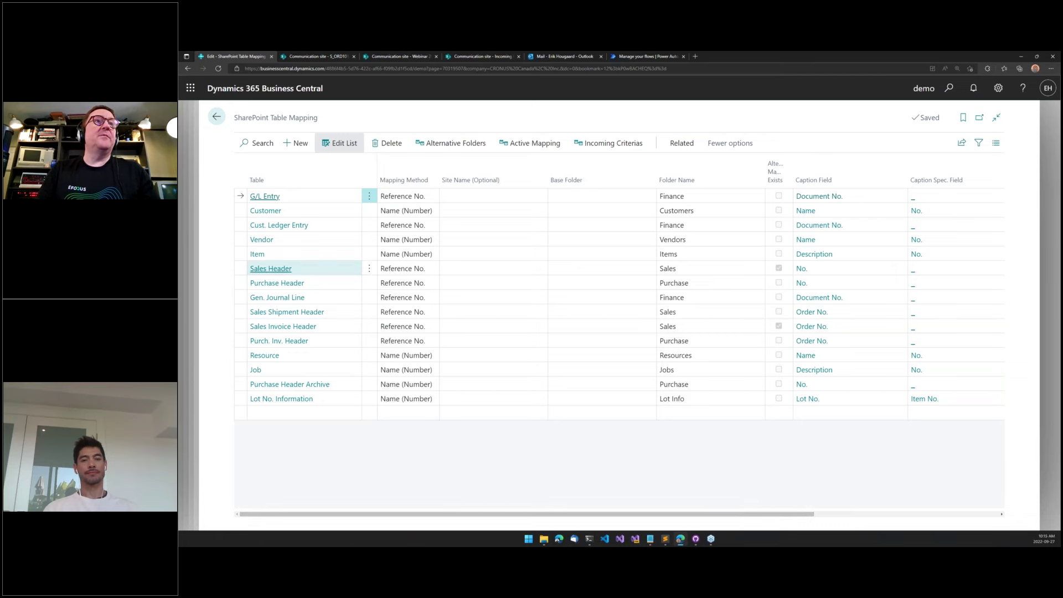
Examine the Sales Header mapping, including its caption and parent fields, and its alternative folders
click(244, 272)
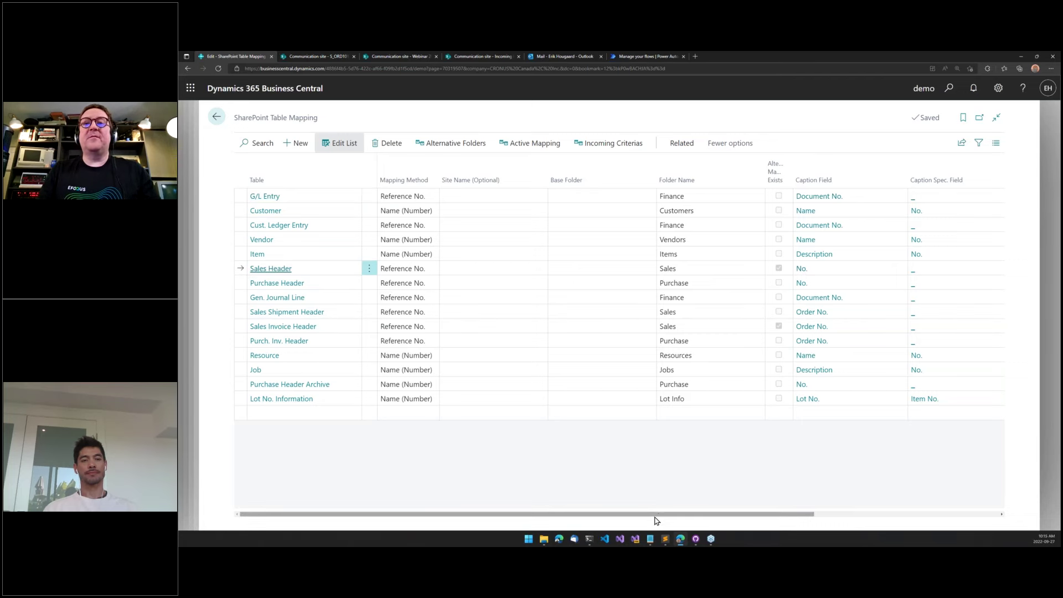
drag(660, 516, 861, 491)
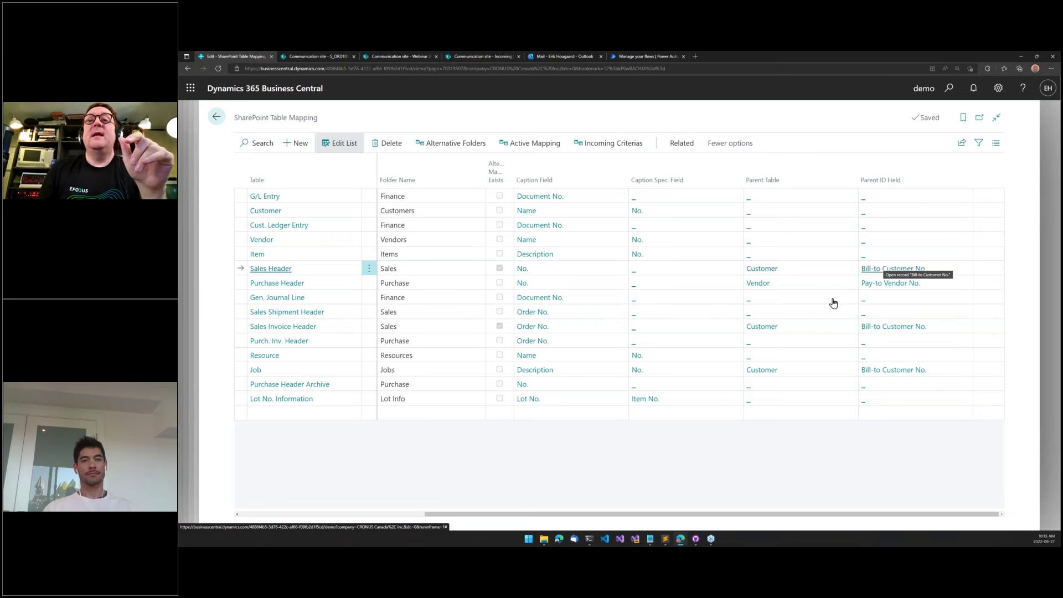
drag(584, 519, 360, 520)
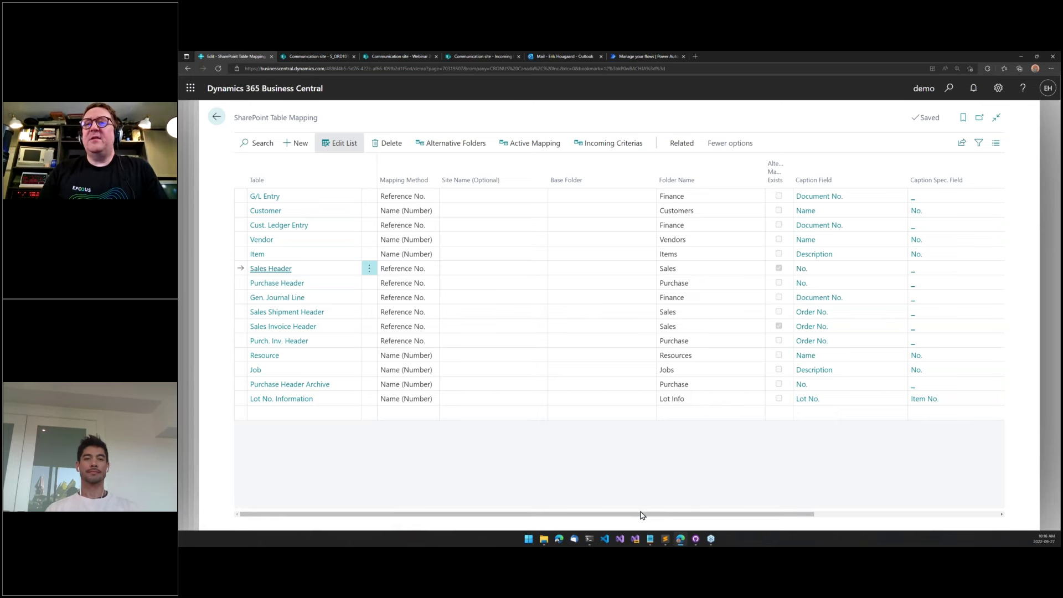
drag(627, 515, 816, 536)
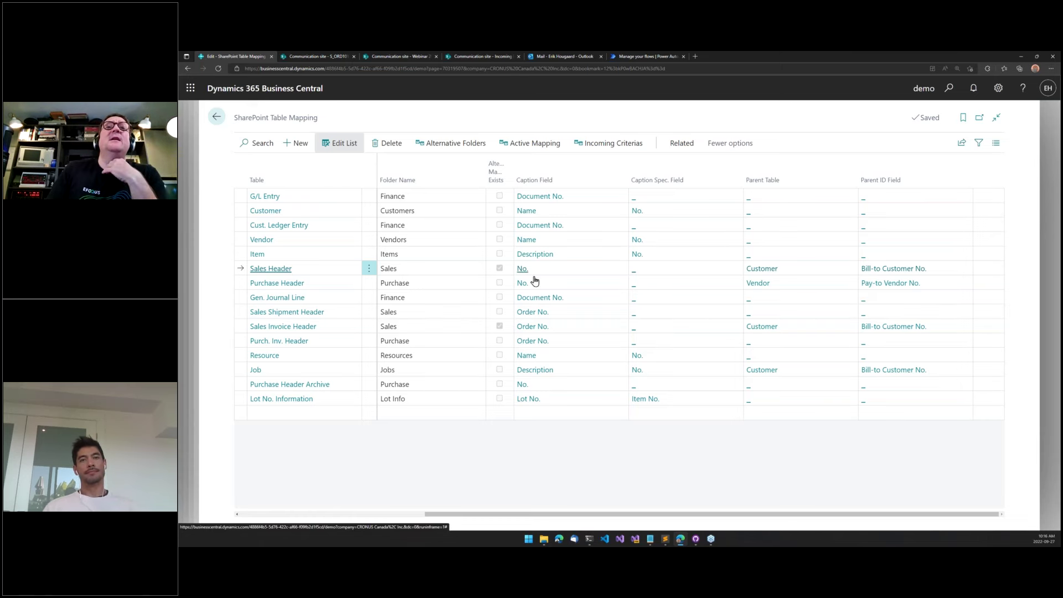
click(462, 144)
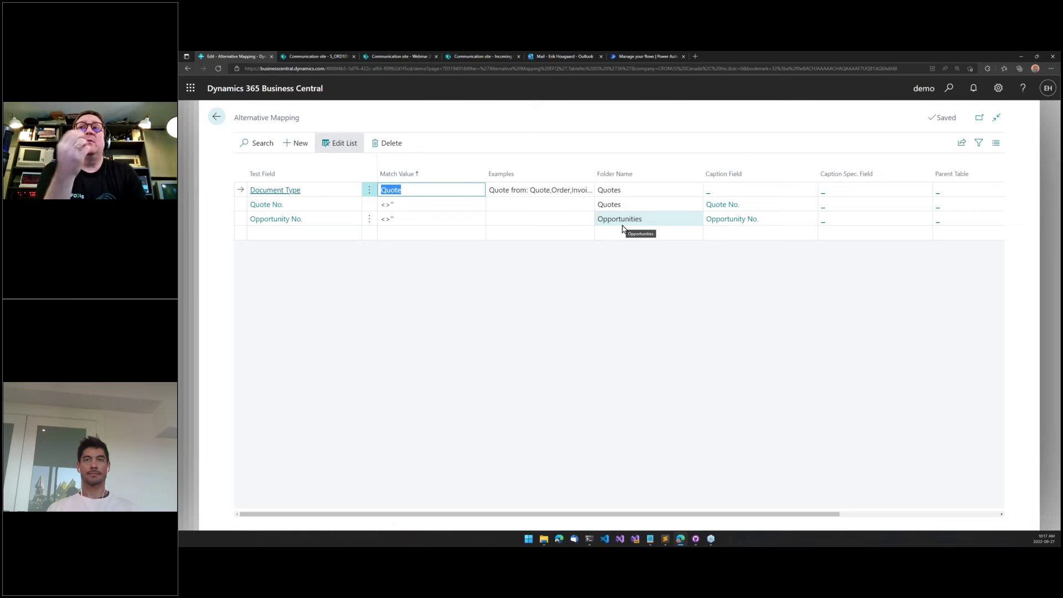
key(Escape)
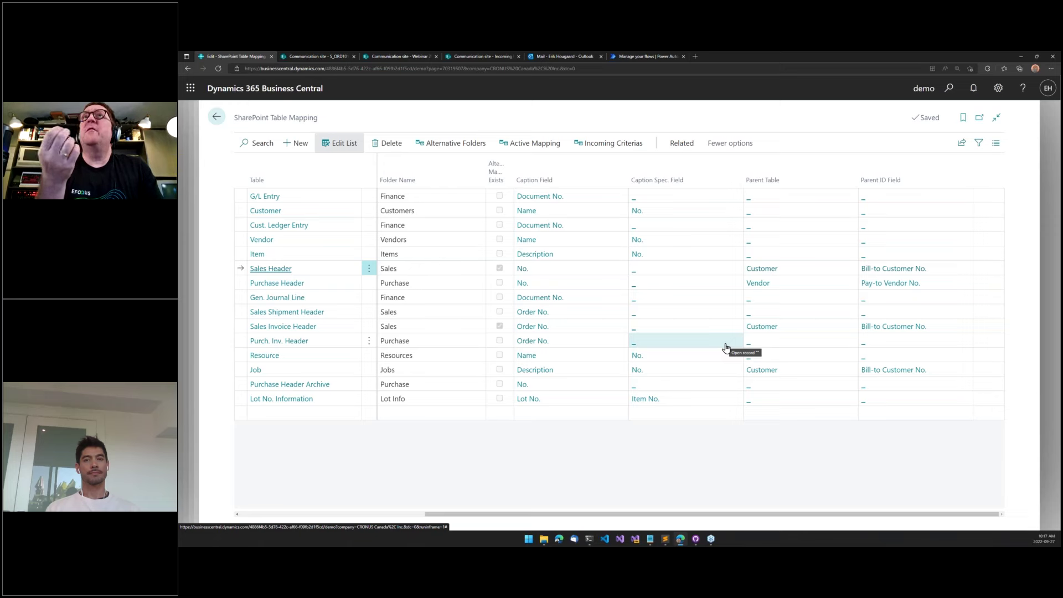
Return to the posted sales invoice and review the actions available for its SharePoint files
key(Escape)
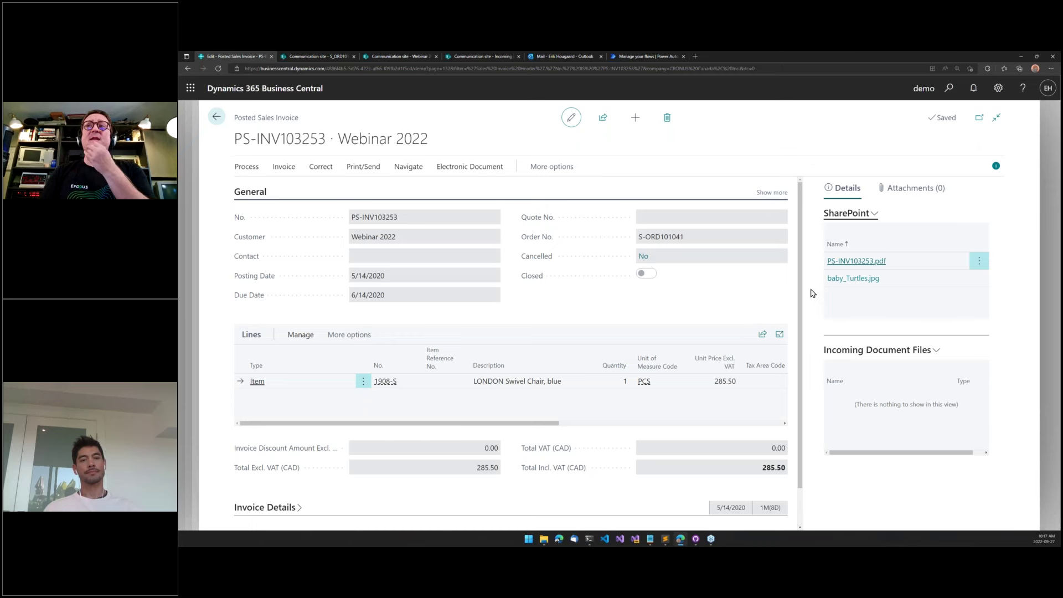
click(858, 214)
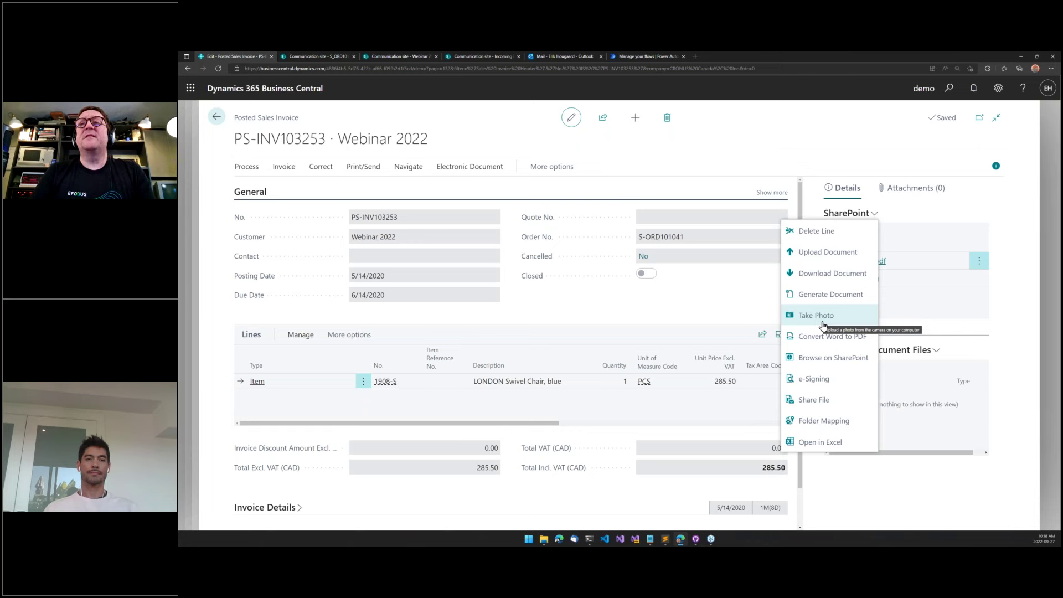
click(833, 479)
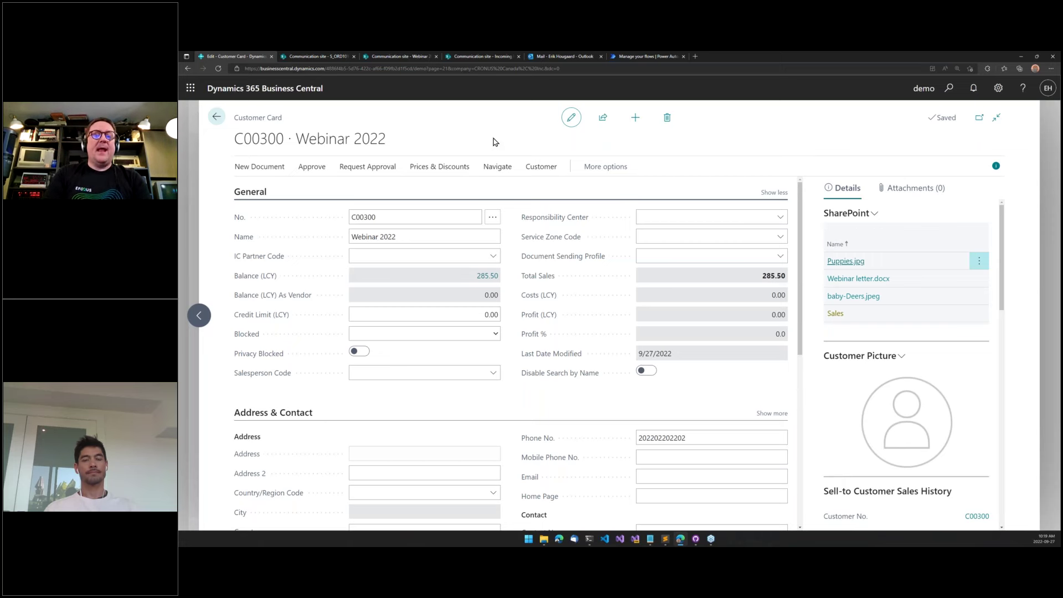
Leave the customer pages and open the Incoming Document Sources list from SharePoint Setup
key(Escape)
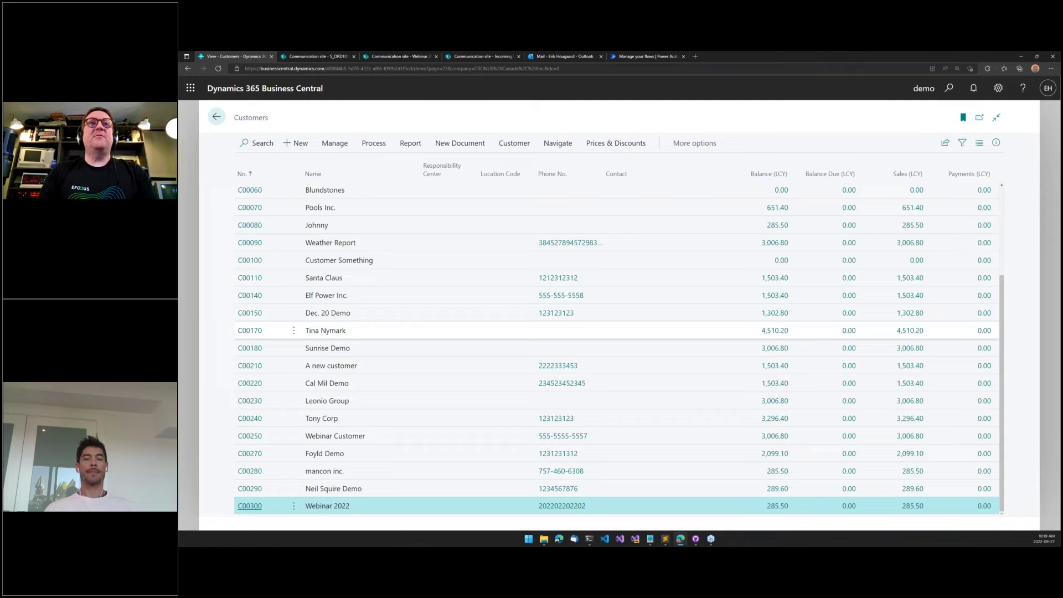
key(Escape)
key(alt+q)
text(sharepoint setup)
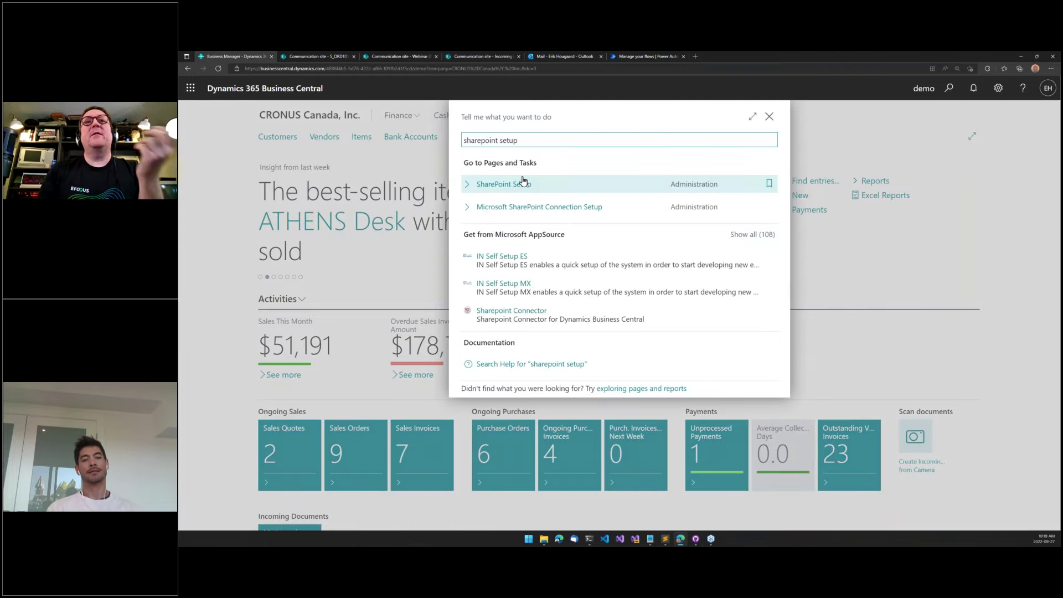
click(514, 184)
scroll(553, 392, down, 3)
scroll(552, 392, down, 1)
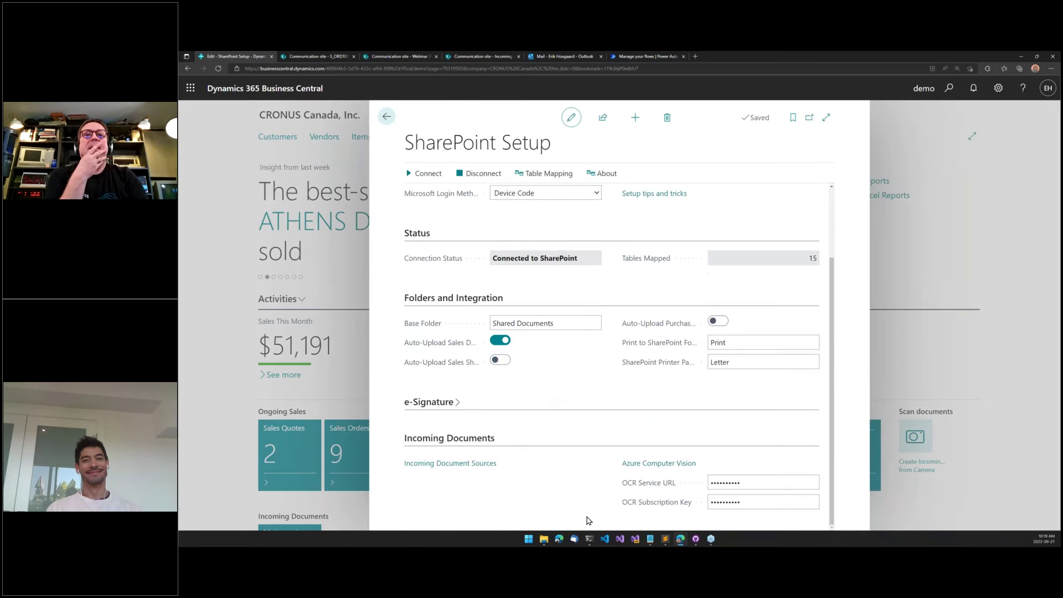
click(465, 464)
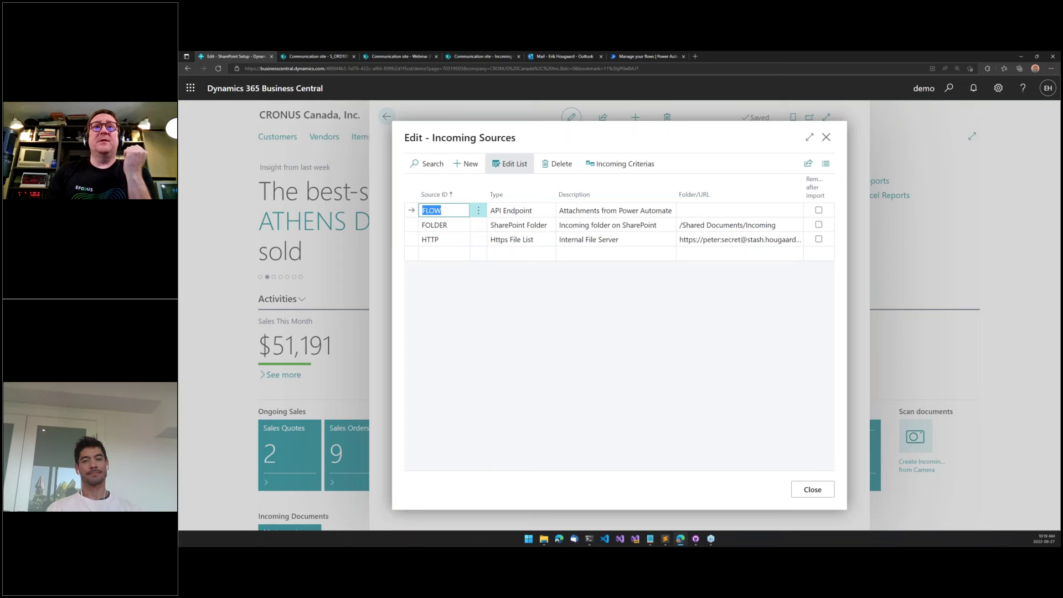
Set the type of the FOLDER incoming source to API Endpoint
key(Down)
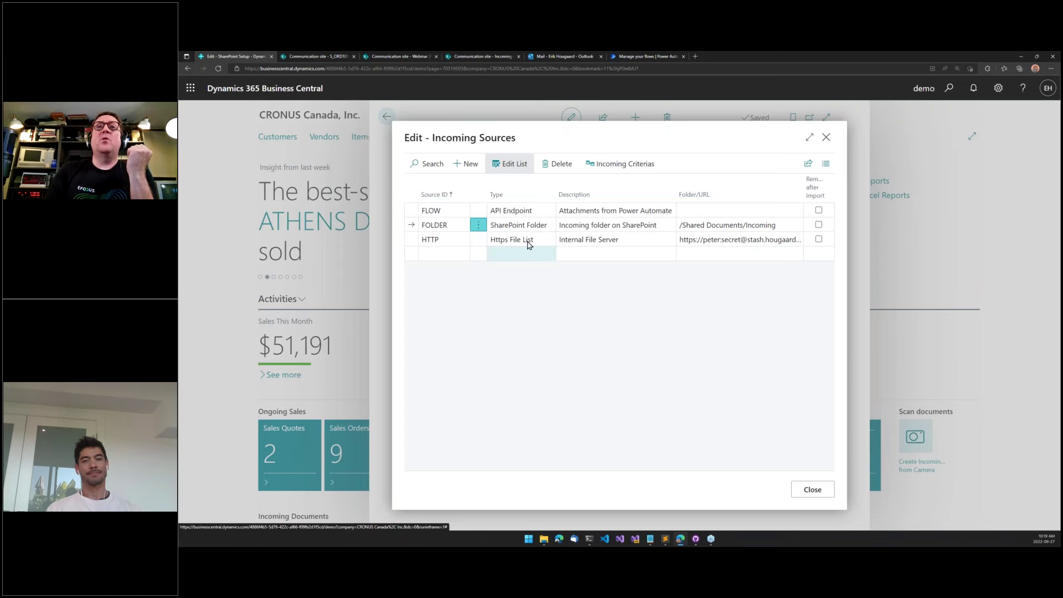
click(541, 230)
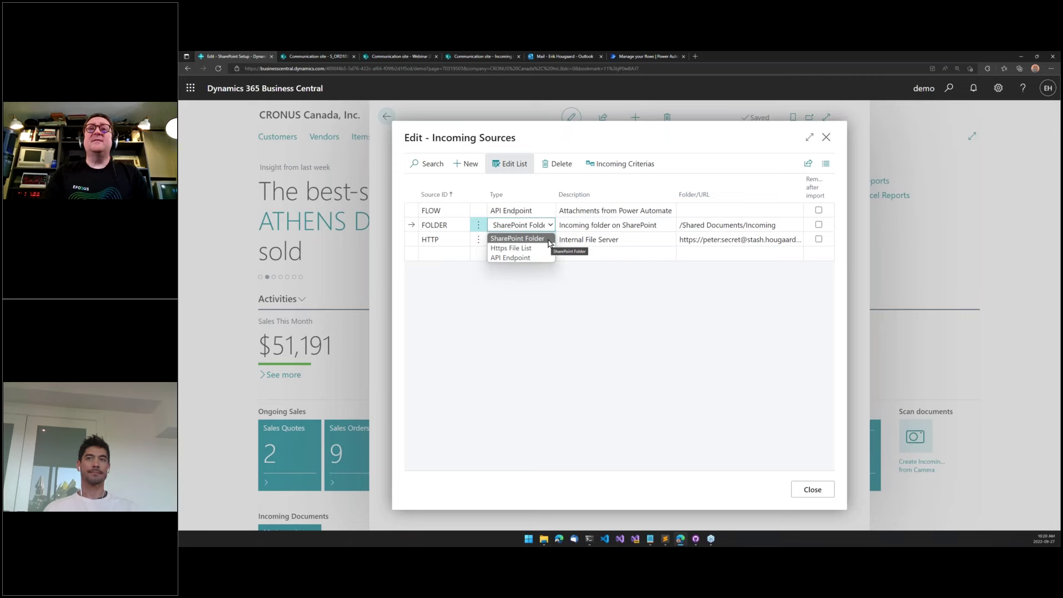
key(Down)
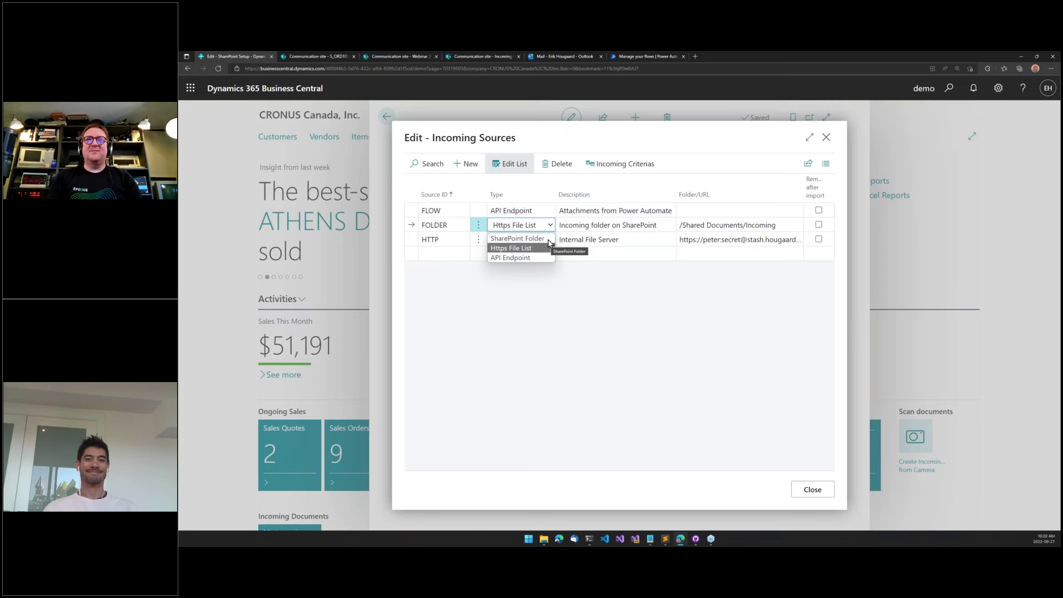
key(Down)
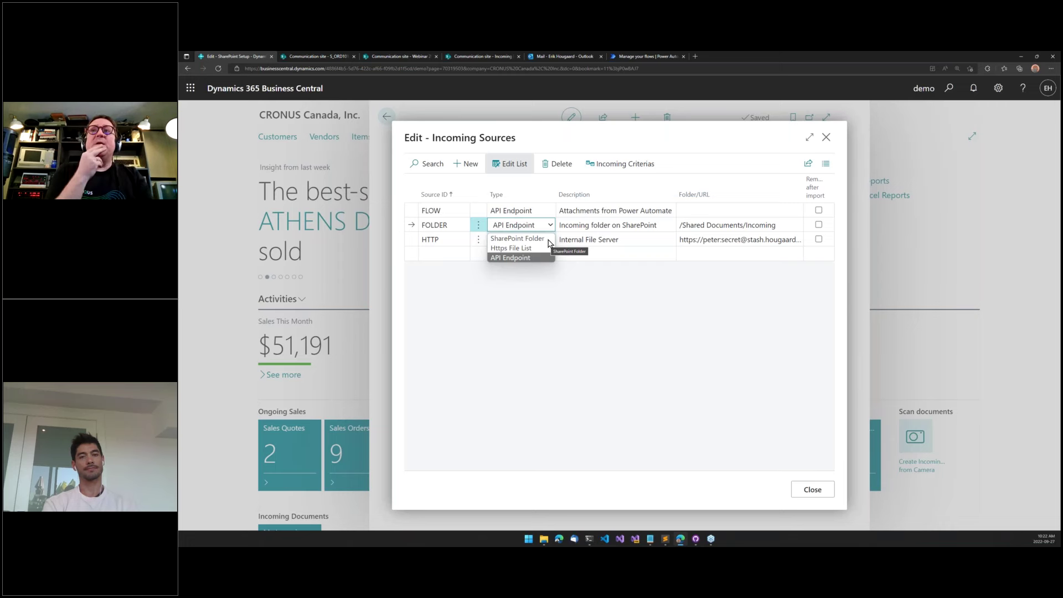
click(574, 280)
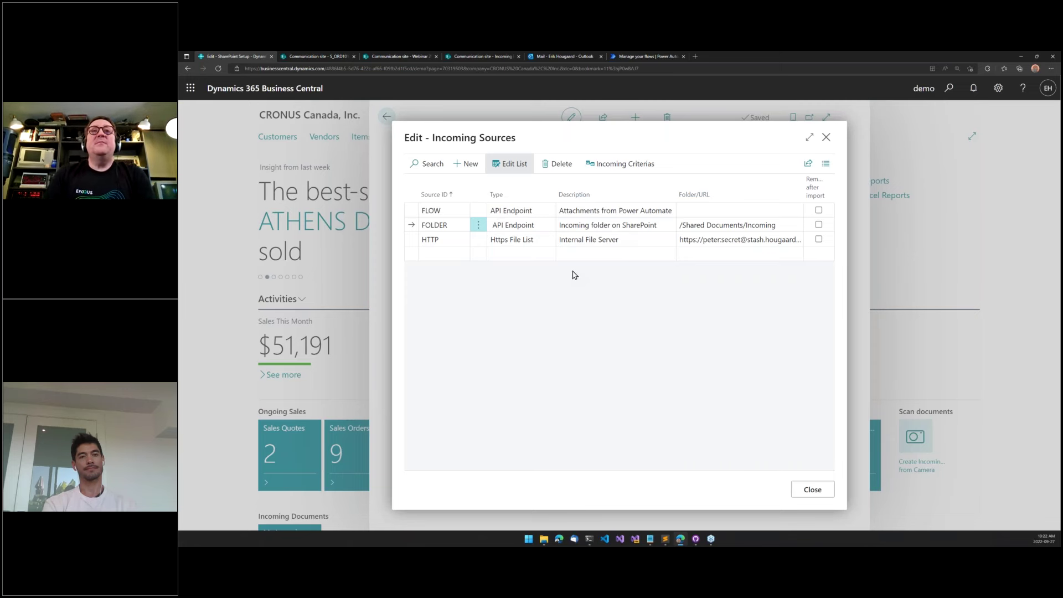
View the incoming criteria of the FOLDER source and return to the list of incoming sources
click(617, 170)
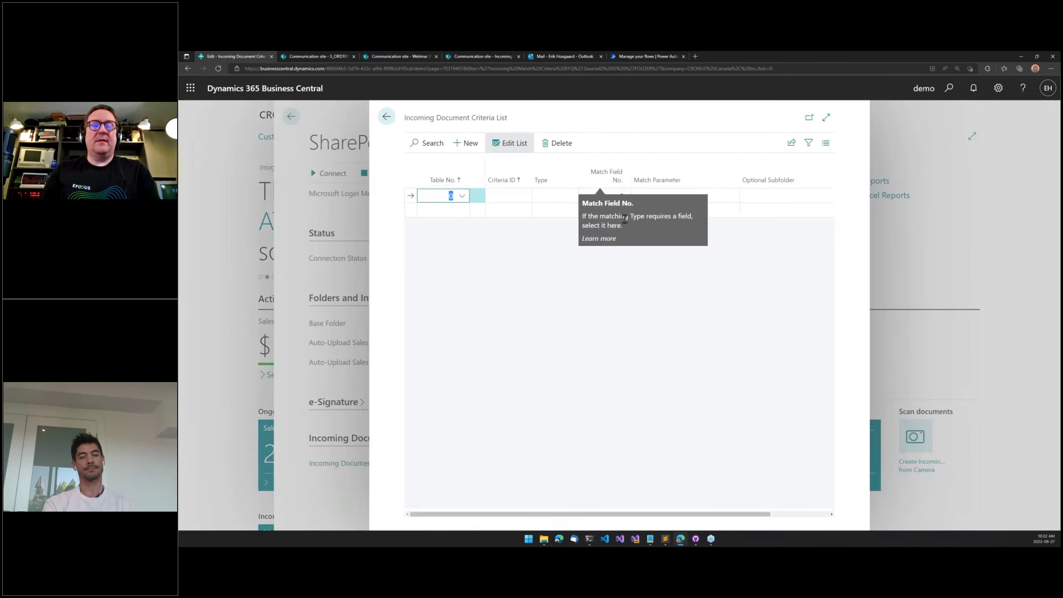
click(386, 117)
click(636, 213)
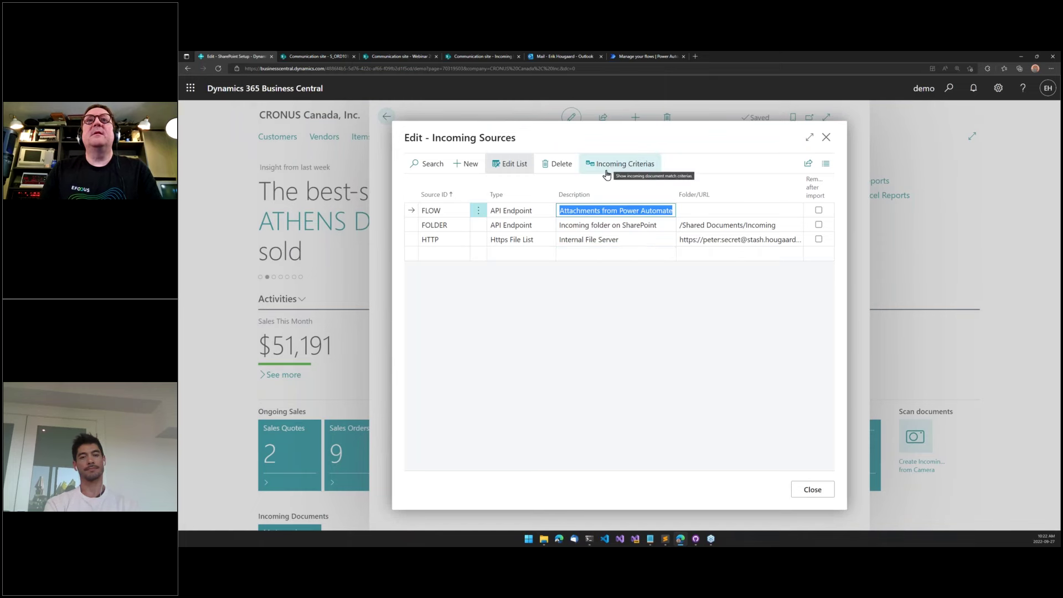
Set the type of the FOLDER incoming source to SharePoint Folder
click(518, 227)
click(518, 233)
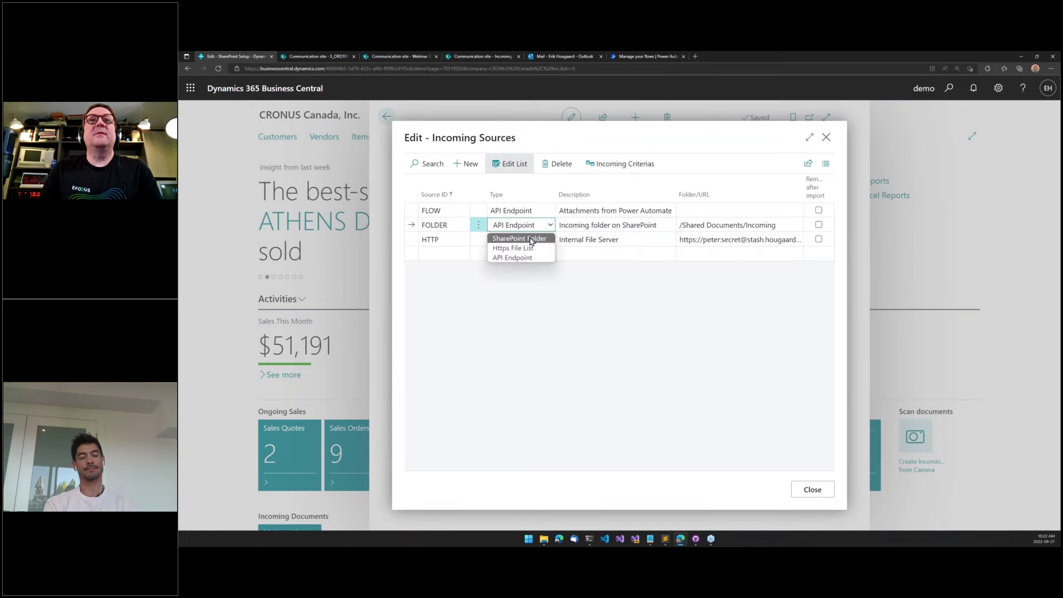
click(529, 238)
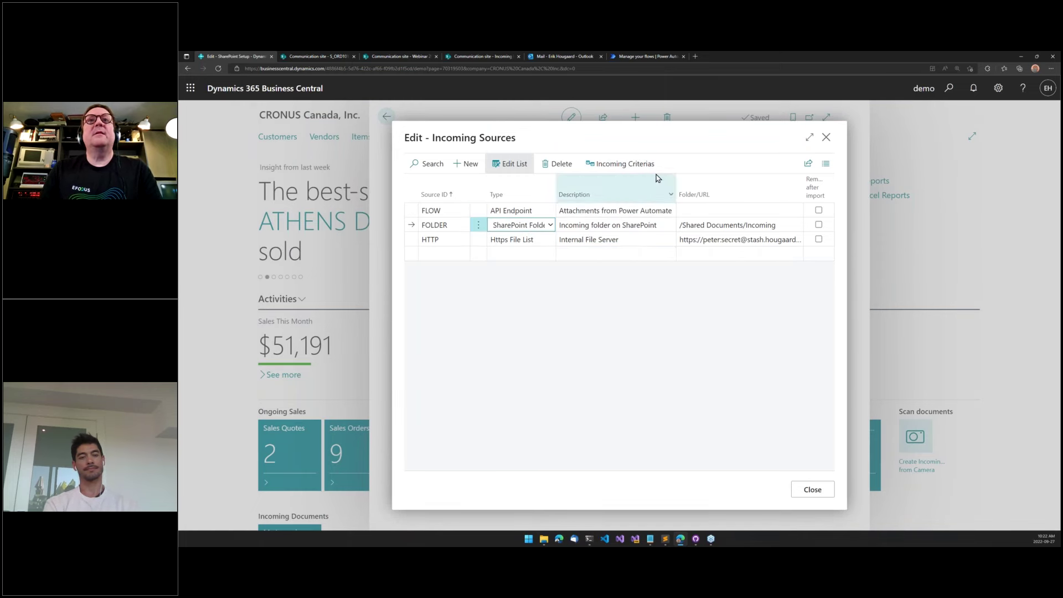
Open the incoming criteria of the FLOW source and examine the EMAIL1 criterion's table choices and match type options
click(616, 210)
click(621, 163)
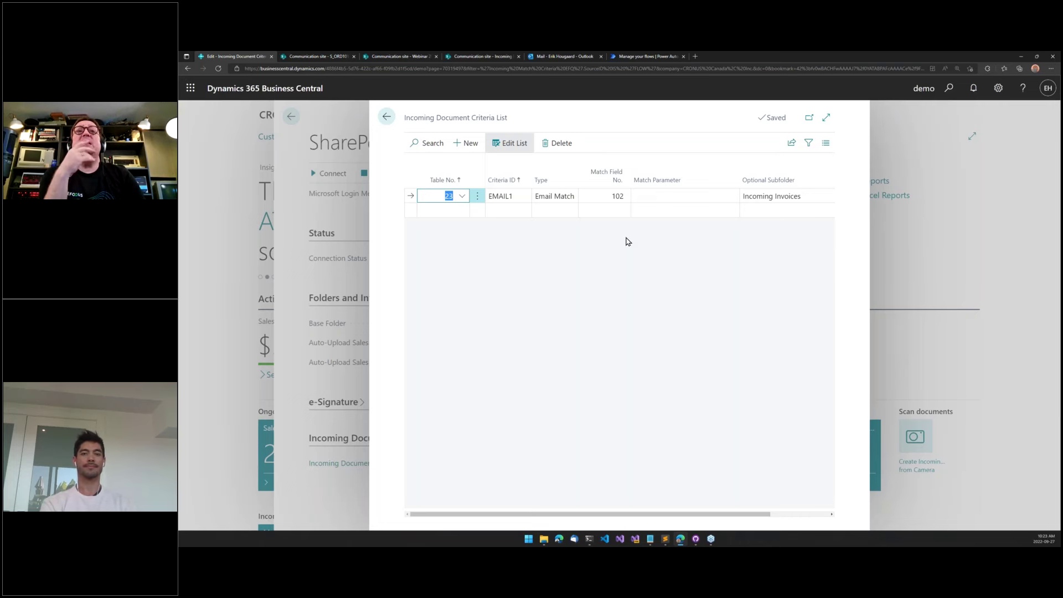
click(459, 199)
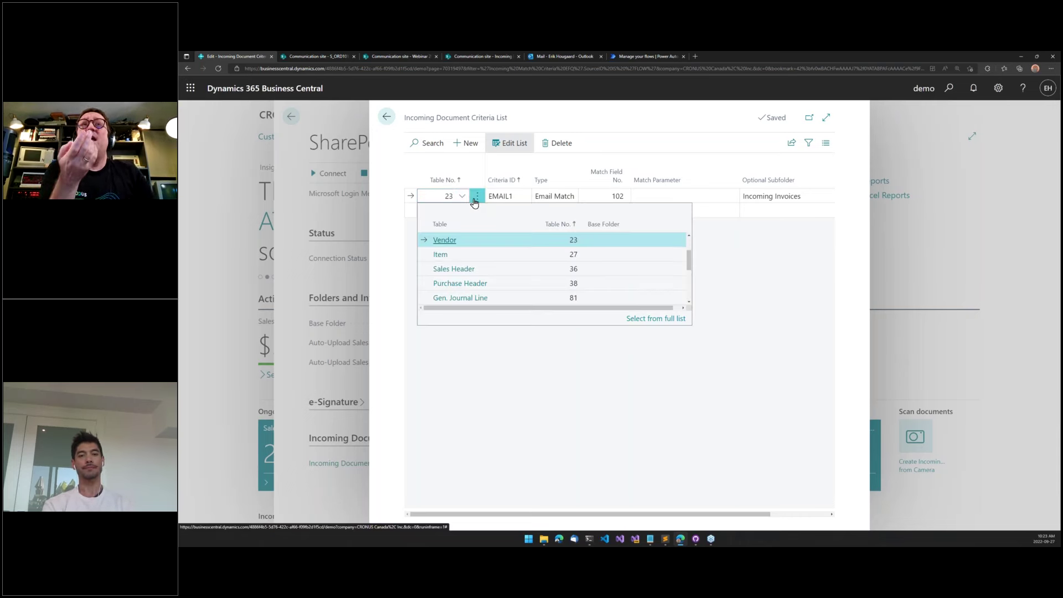
click(551, 195)
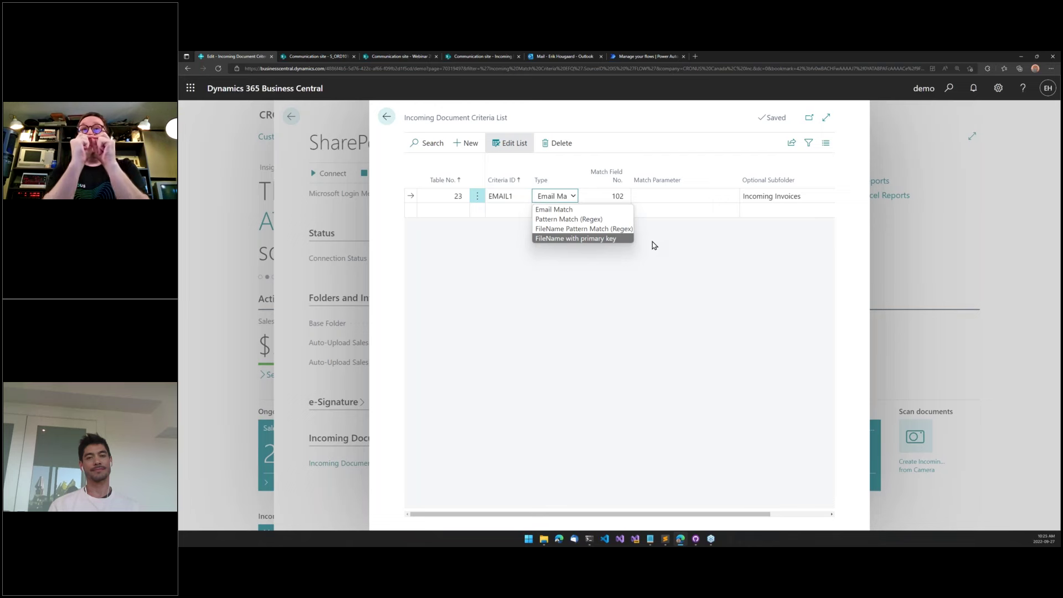
Close the incoming document criteria, the incoming sources and the SharePoint Setup to return to the home page
click(654, 246)
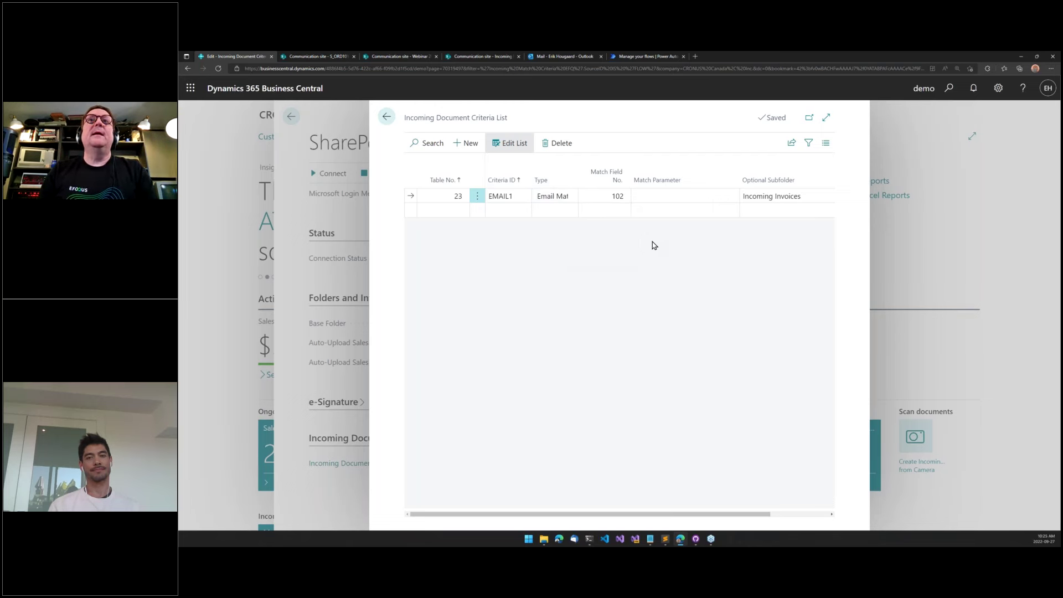
key(Escape)
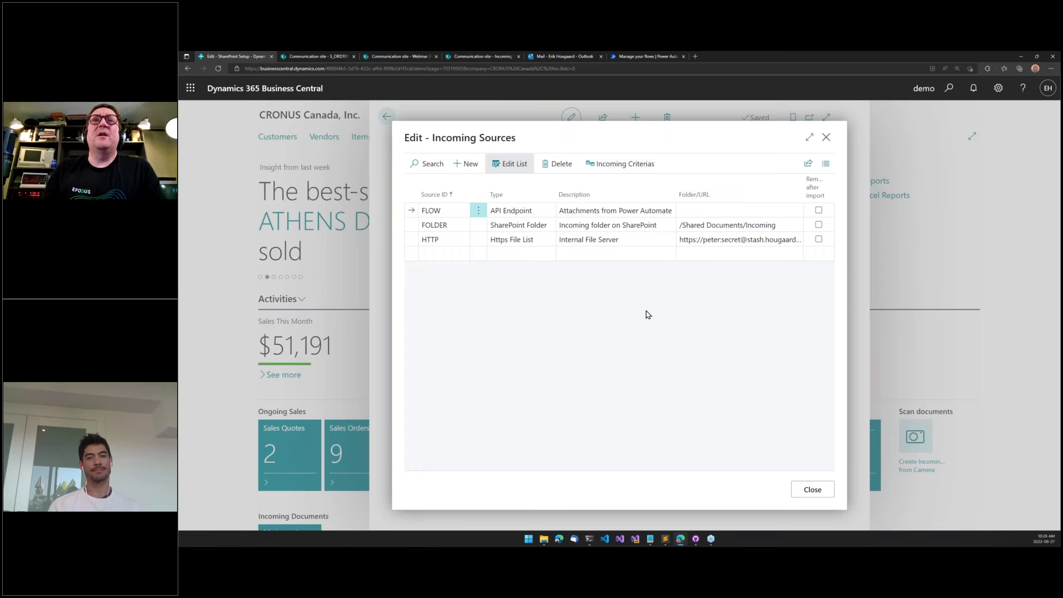
key(Escape)
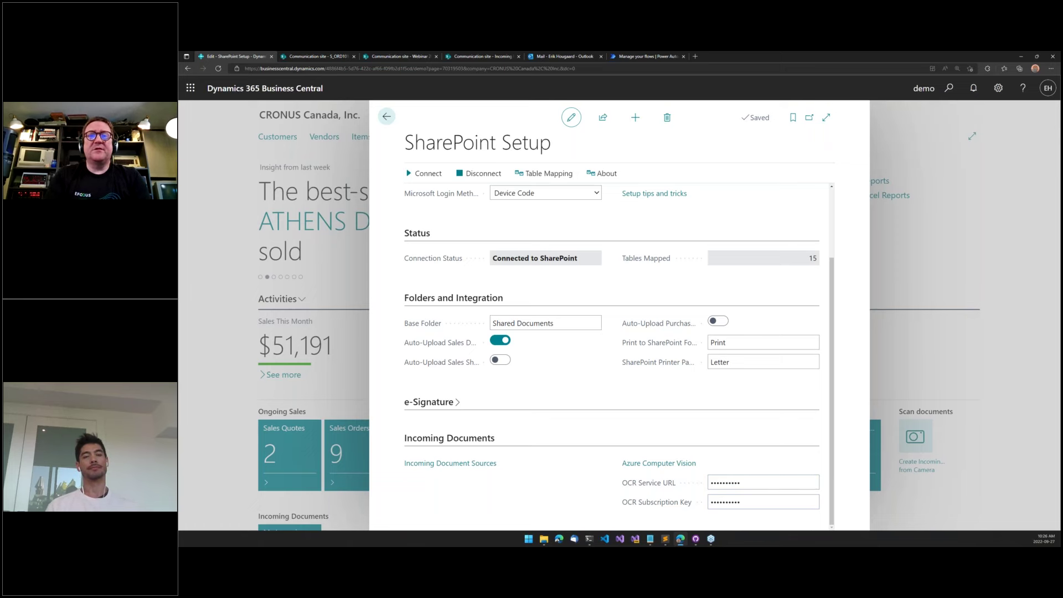
key(Escape)
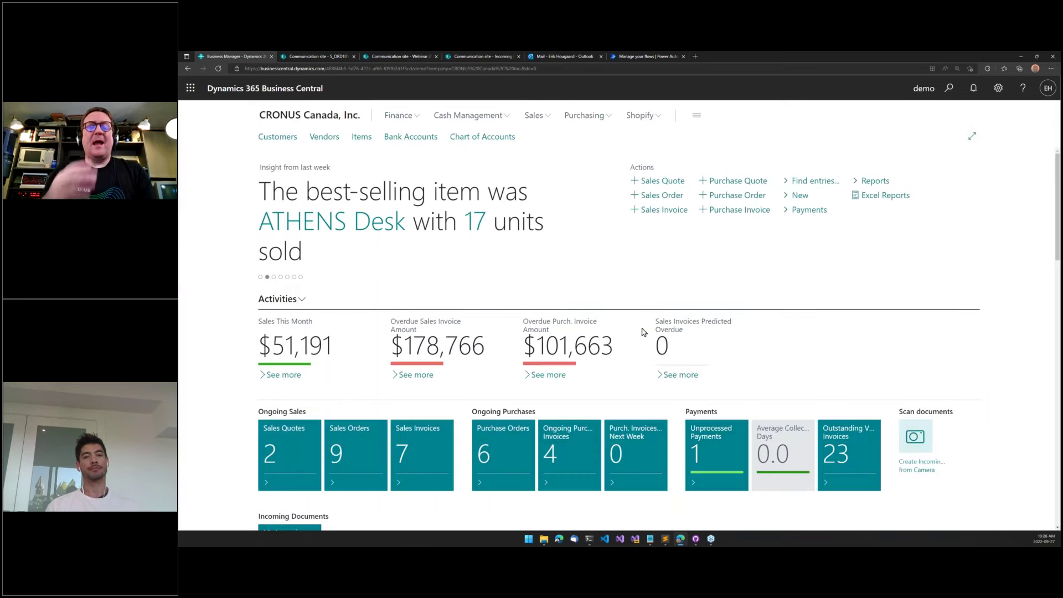
Open the SharePoint Incoming Documents page and set its current source to FOLDER
key(alt+q)
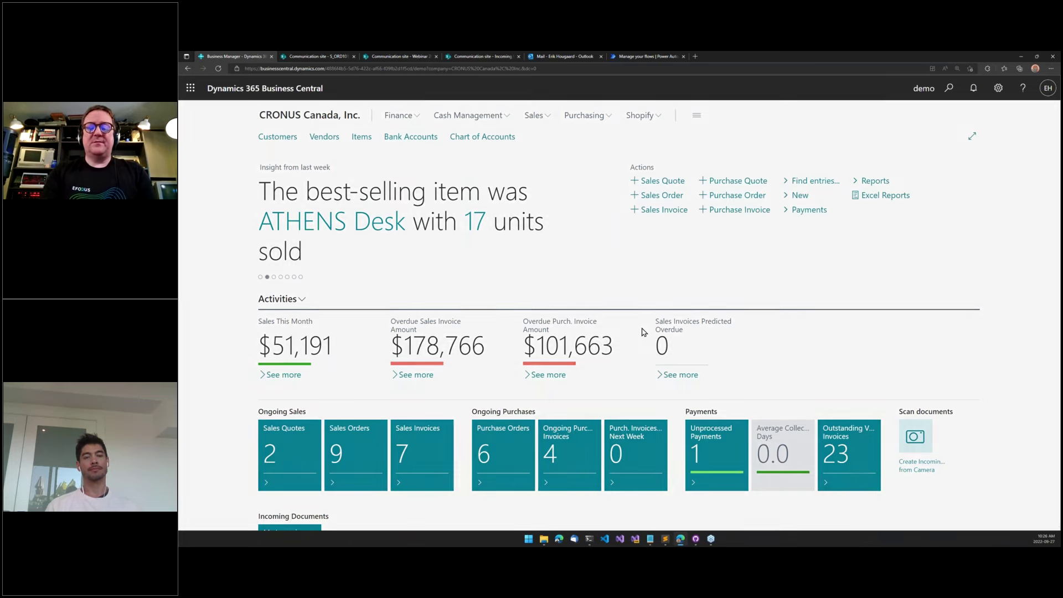
text(sharepoint incoming)
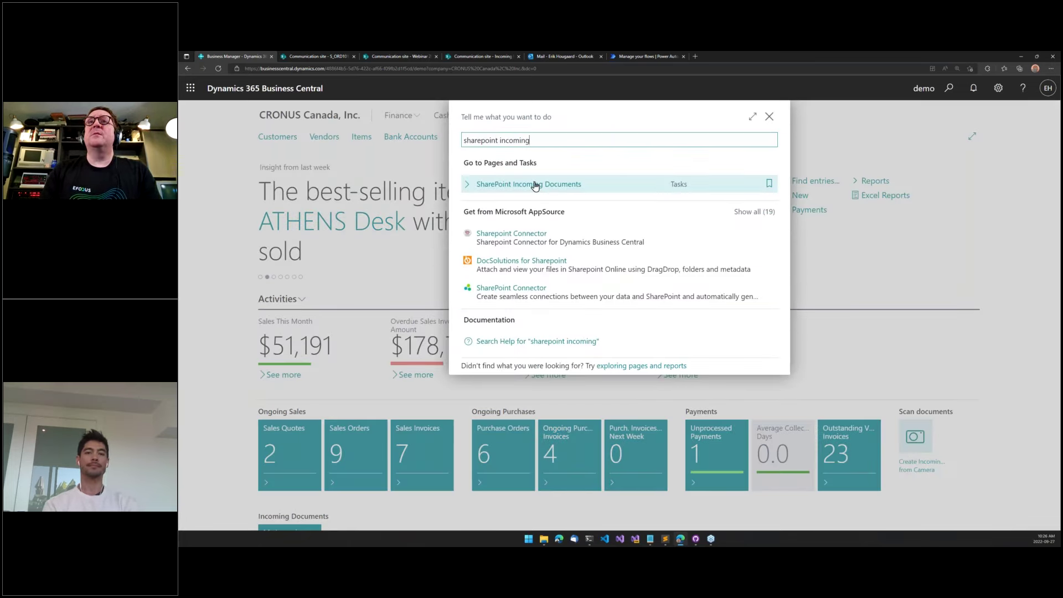
click(535, 185)
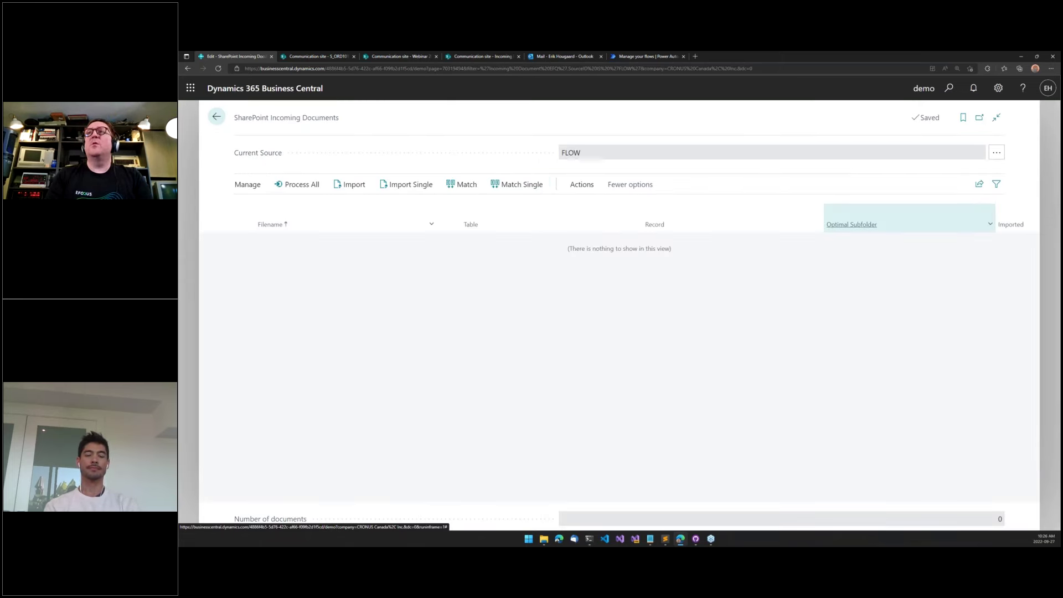
click(996, 152)
double_click(468, 252)
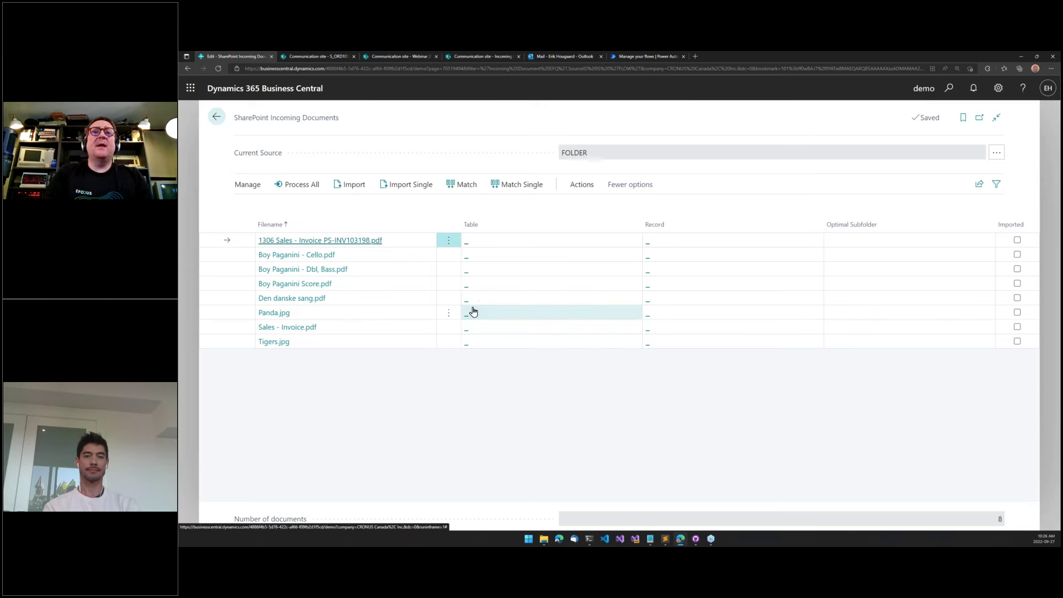
Preview the incoming file Panda.jpg and set its table mapping to Customer
click(274, 313)
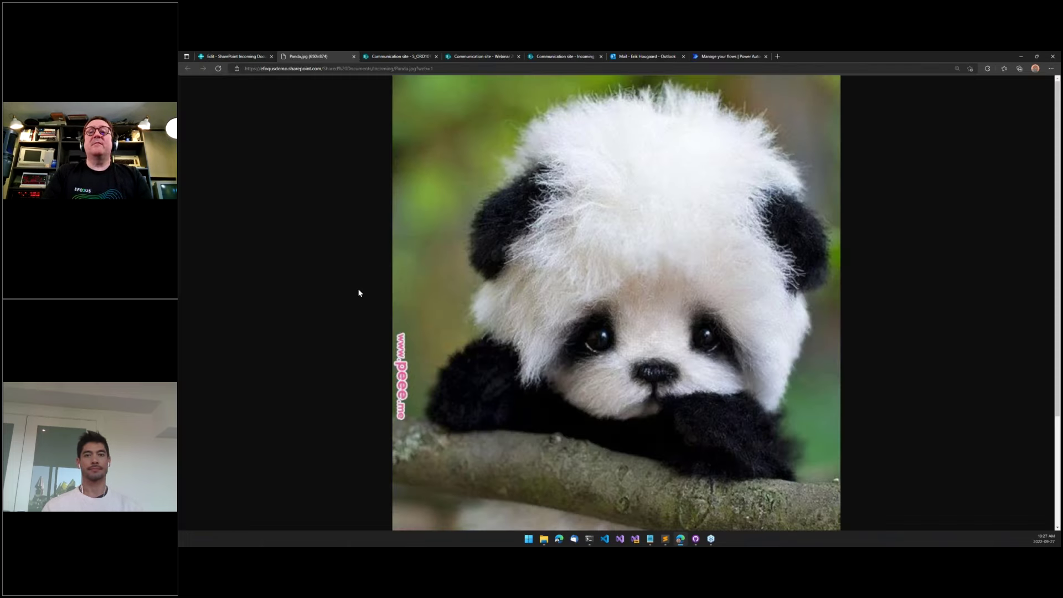
key(ctrl+shift+Tab)
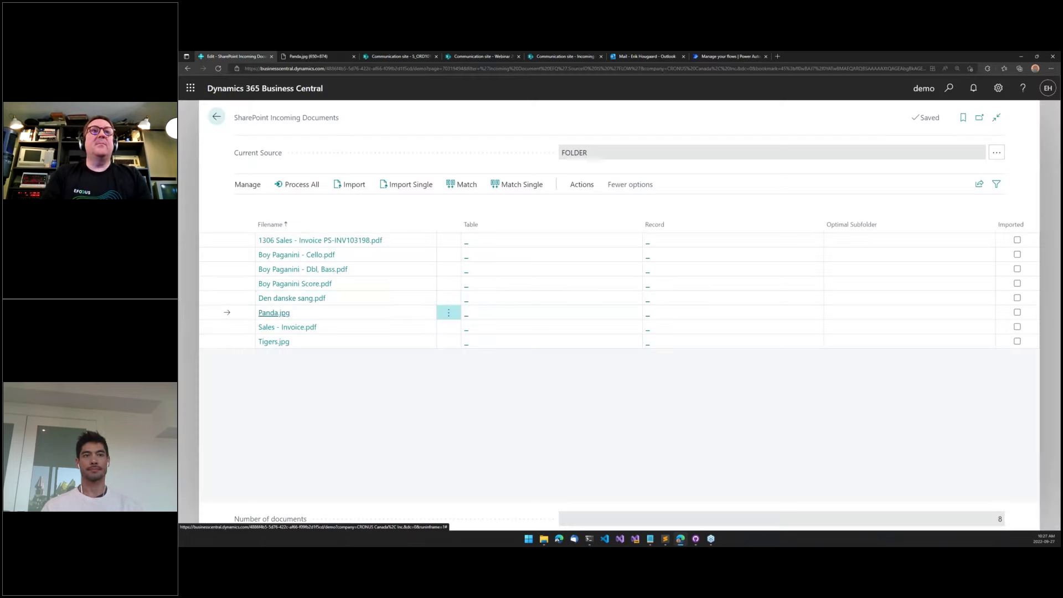
click(464, 315)
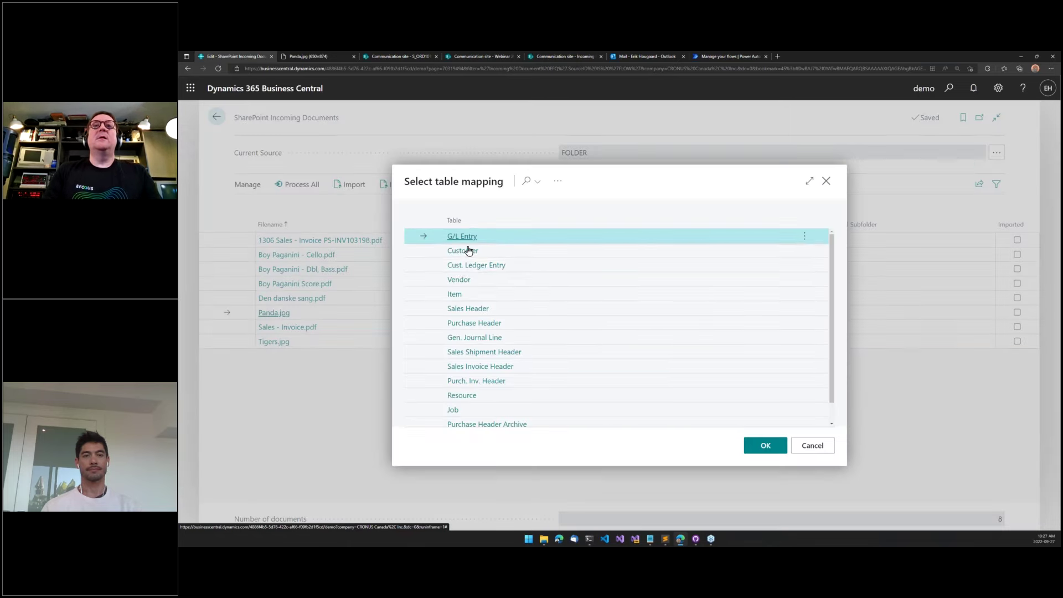
click(458, 252)
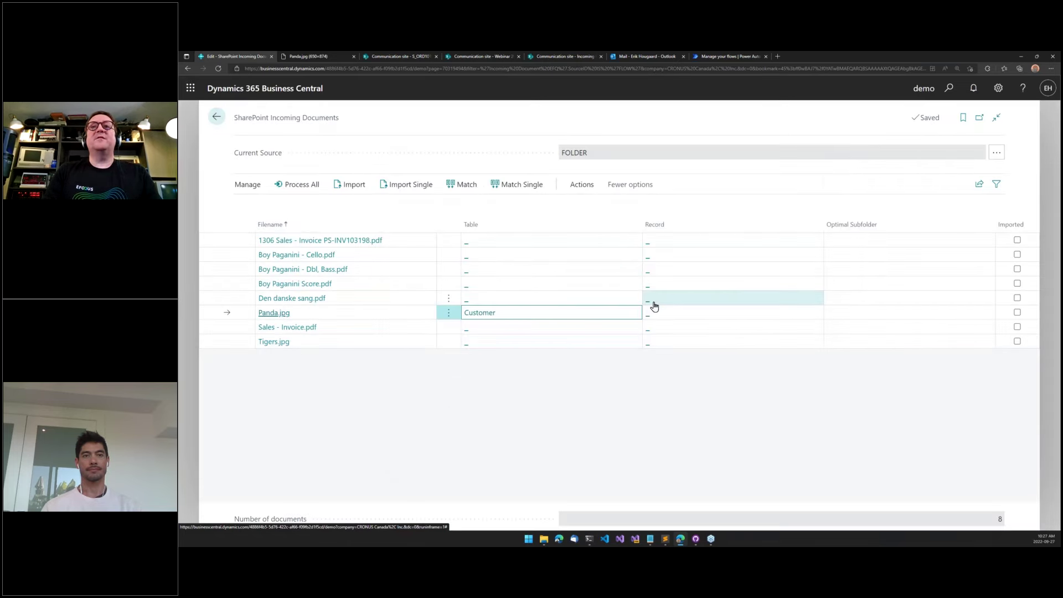
Assign Panda.jpg to the School of Fine Art customer record and import that single file
click(650, 317)
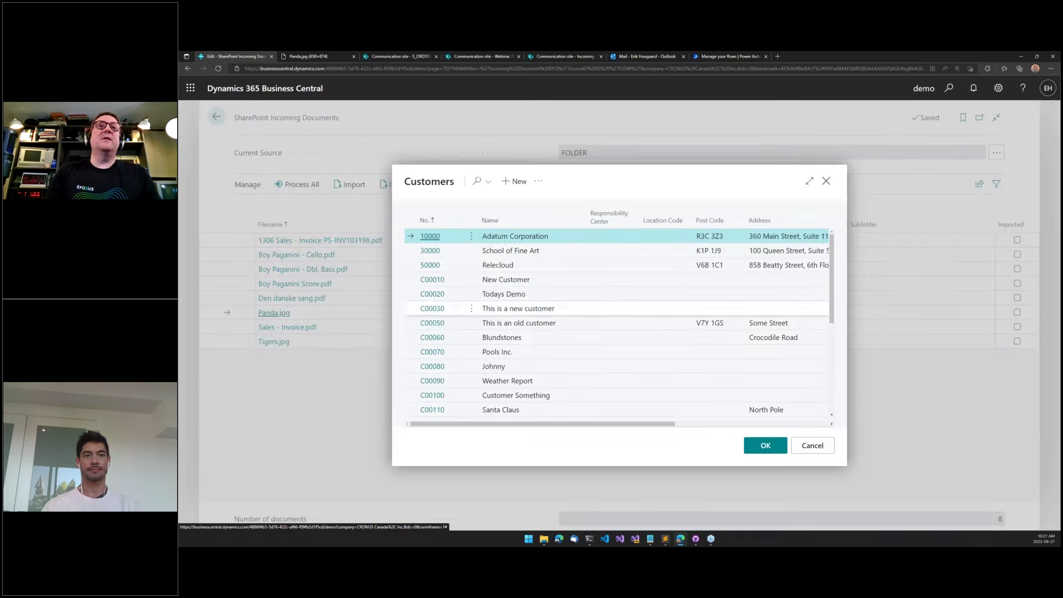
click(432, 251)
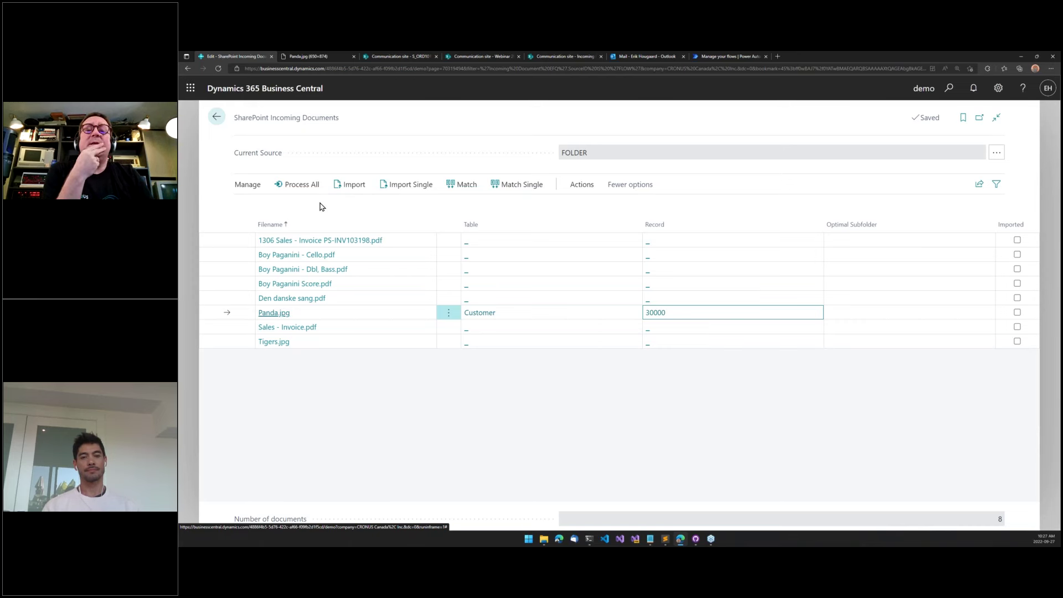
click(400, 186)
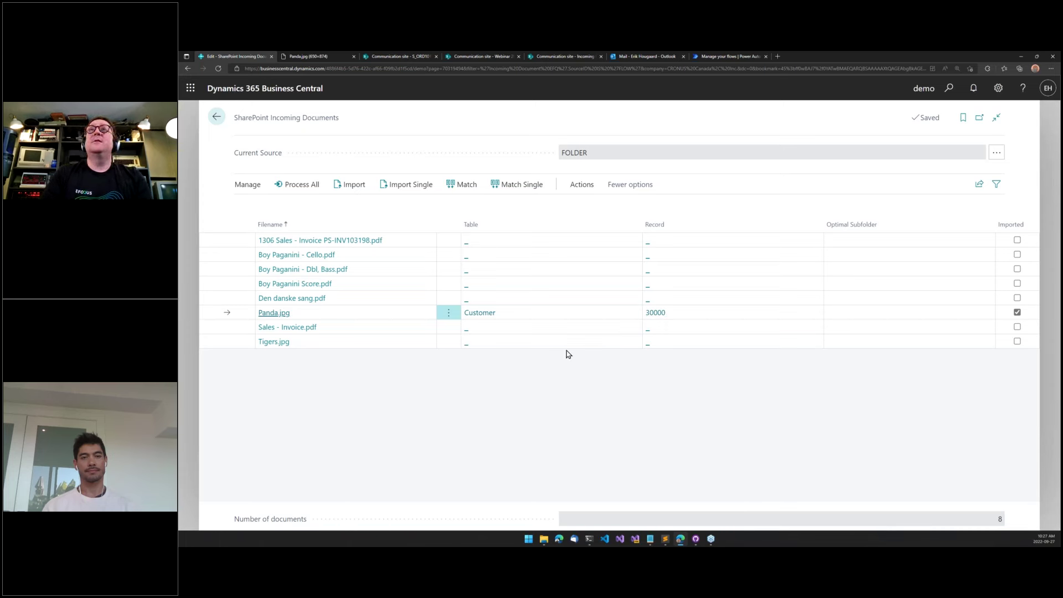
Set the current source to FLOW, and open the "Receive invoices from vendors" flow for editing in Power Automate
click(997, 152)
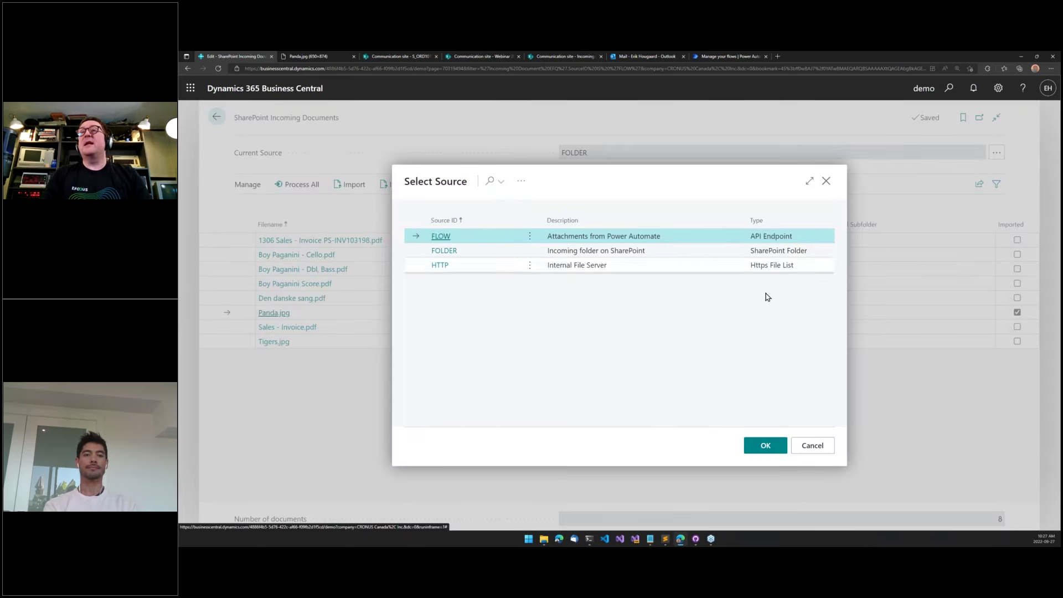
click(754, 441)
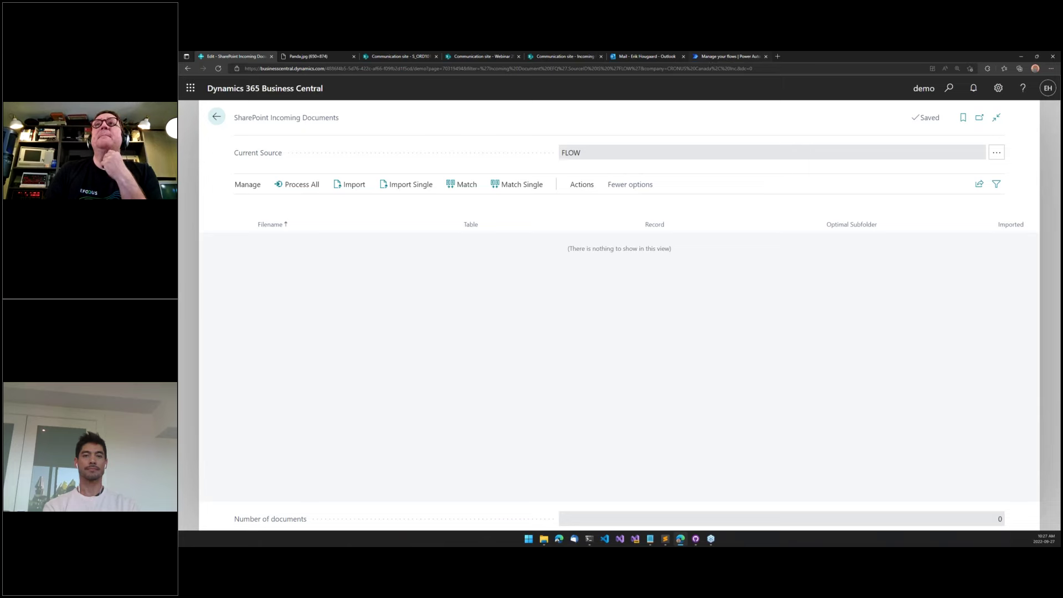
click(716, 58)
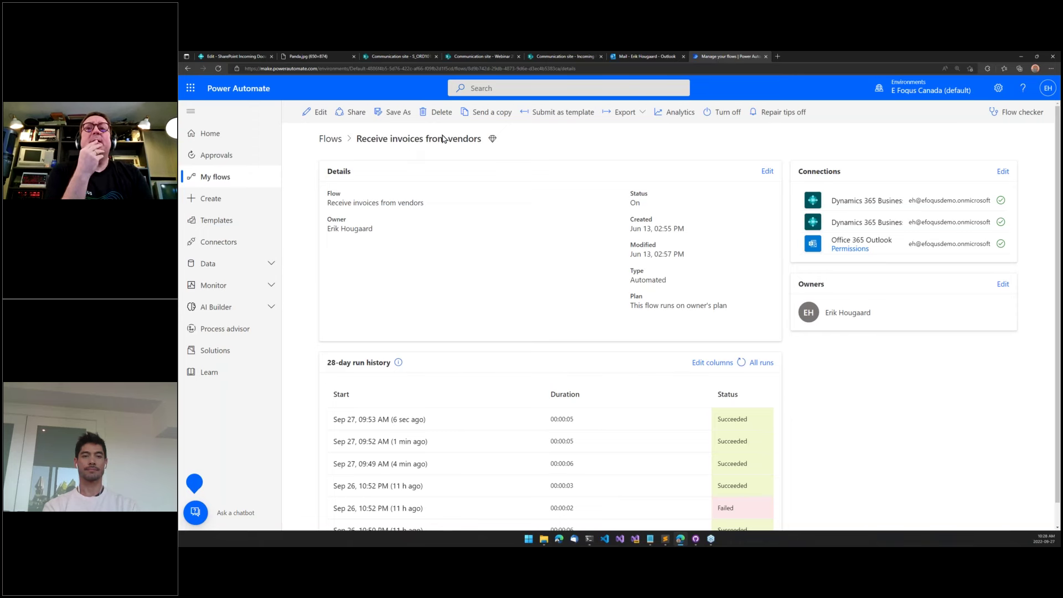
click(313, 111)
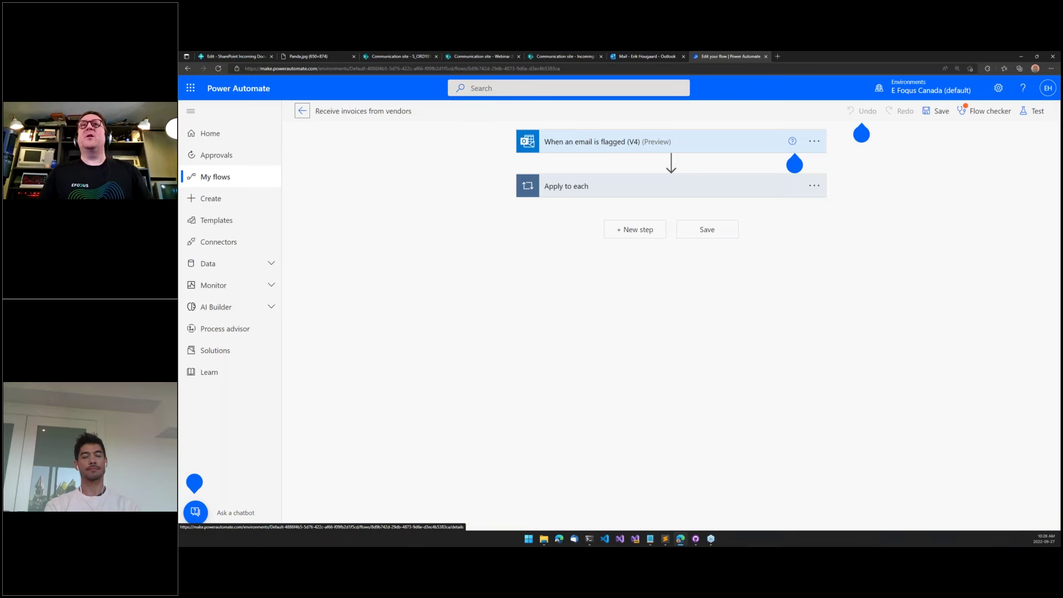
Switch to Outlook, flag the "Invoice #2" email in the inbox, and return to the flow in Power Automate
click(649, 56)
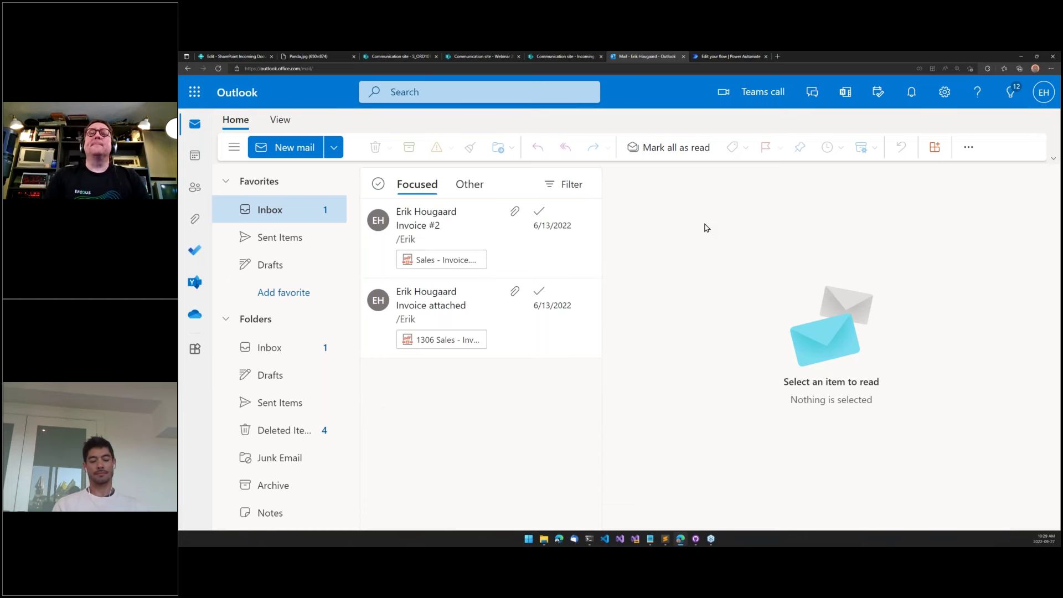
click(538, 211)
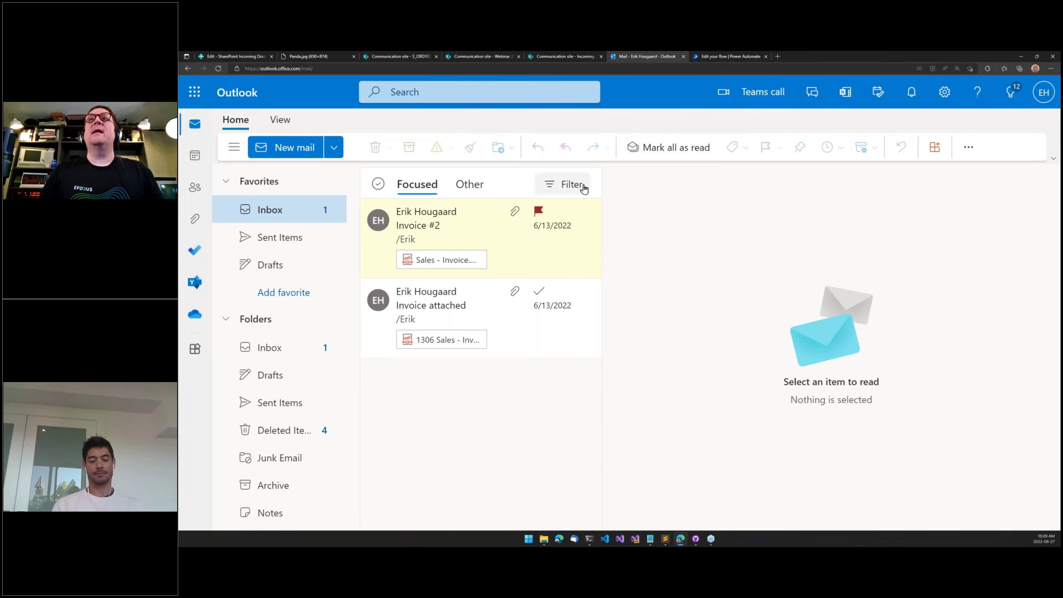
click(723, 55)
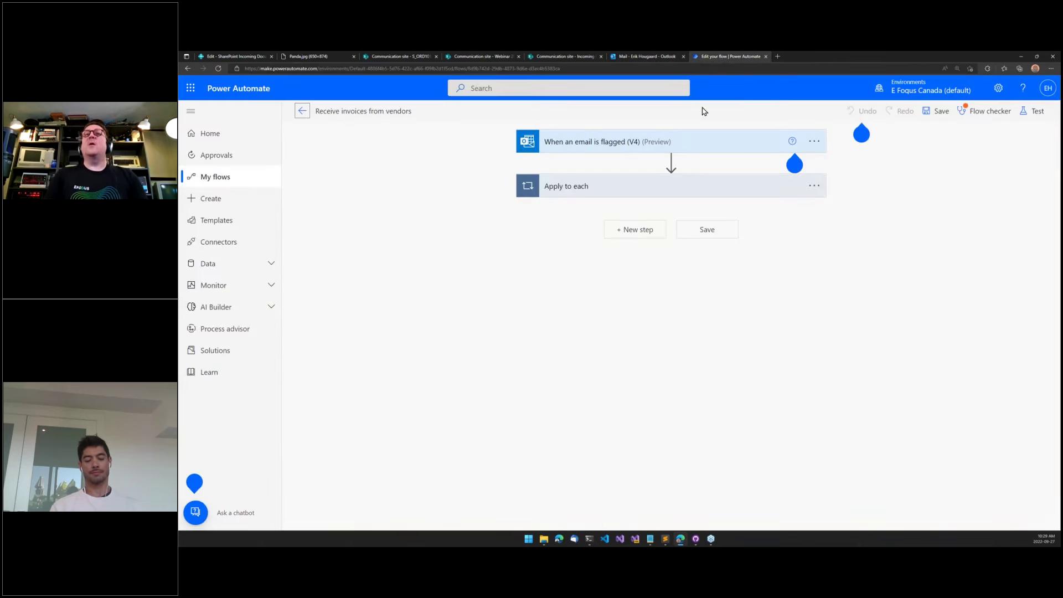
Examine the settings of the email-flagged trigger and the Get Attachment (V2) action inside the Apply to each loop
click(646, 147)
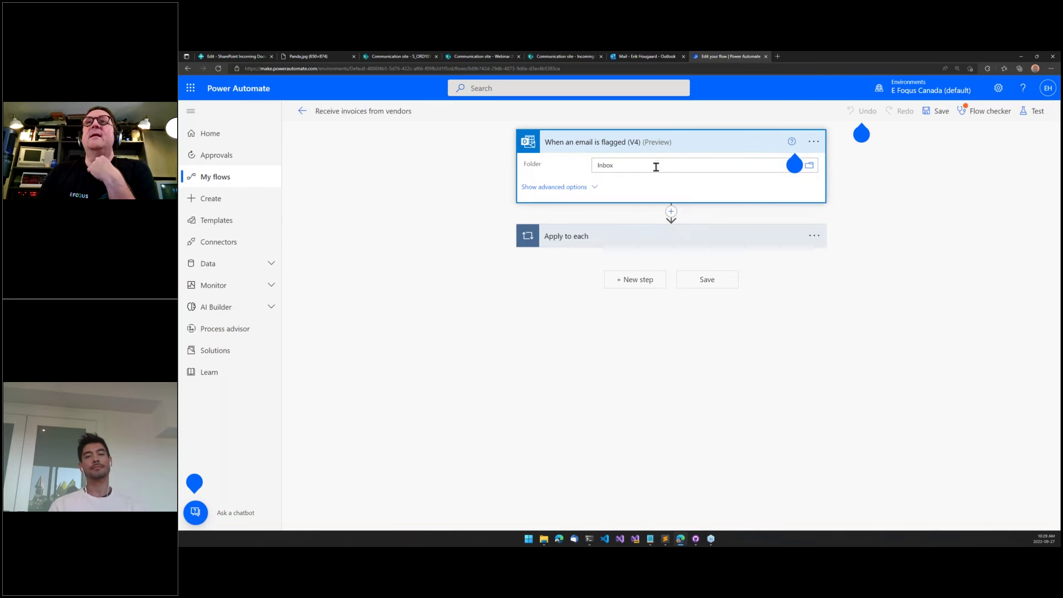
click(602, 142)
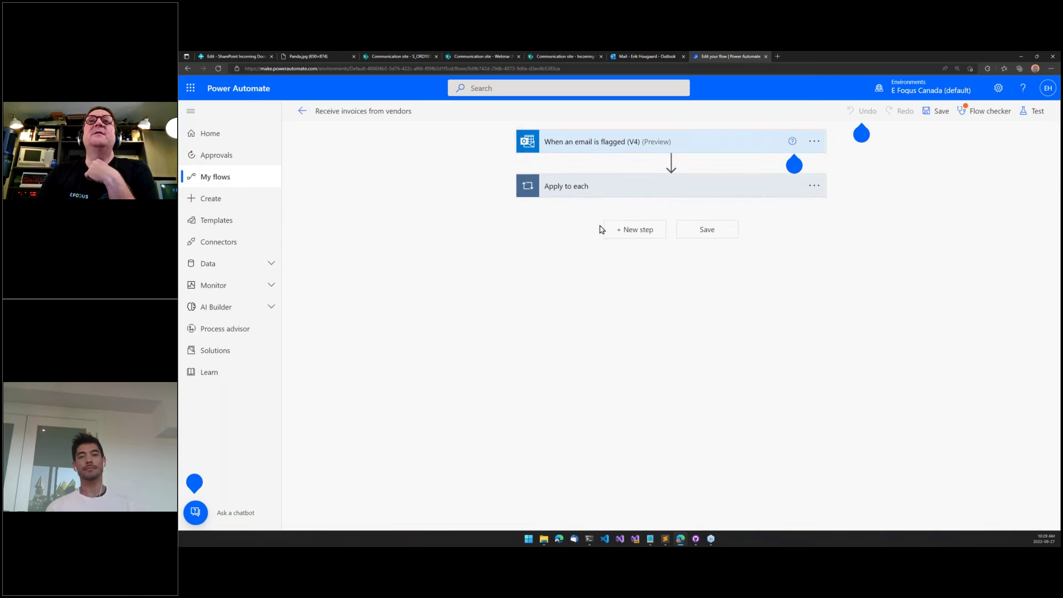
click(581, 188)
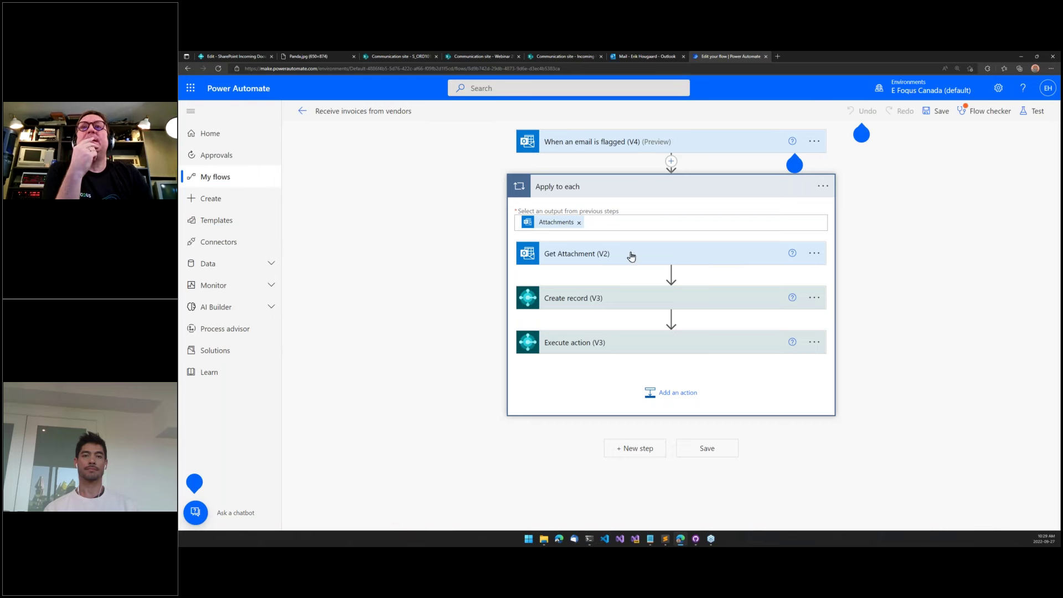
click(581, 255)
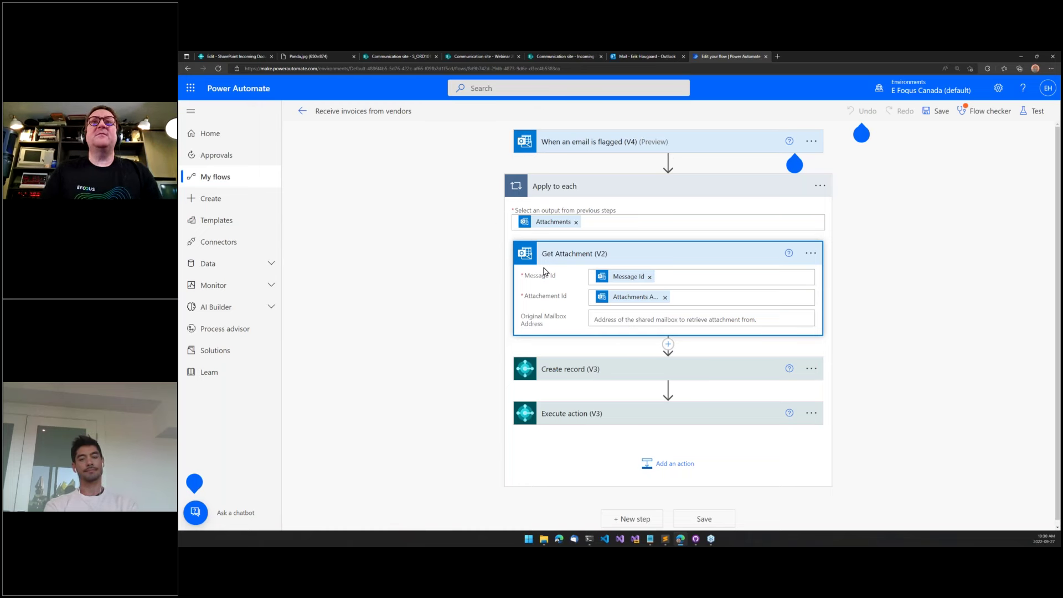
Expand the Create record (V3) action and examine its available connections and environment name choices
scroll(542, 292, down, 1)
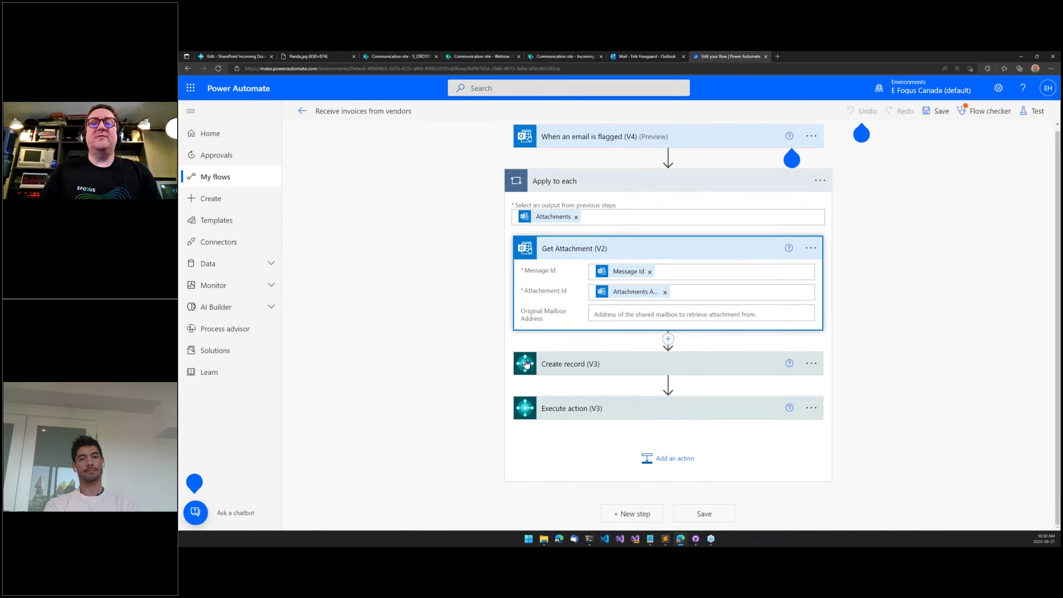
click(611, 372)
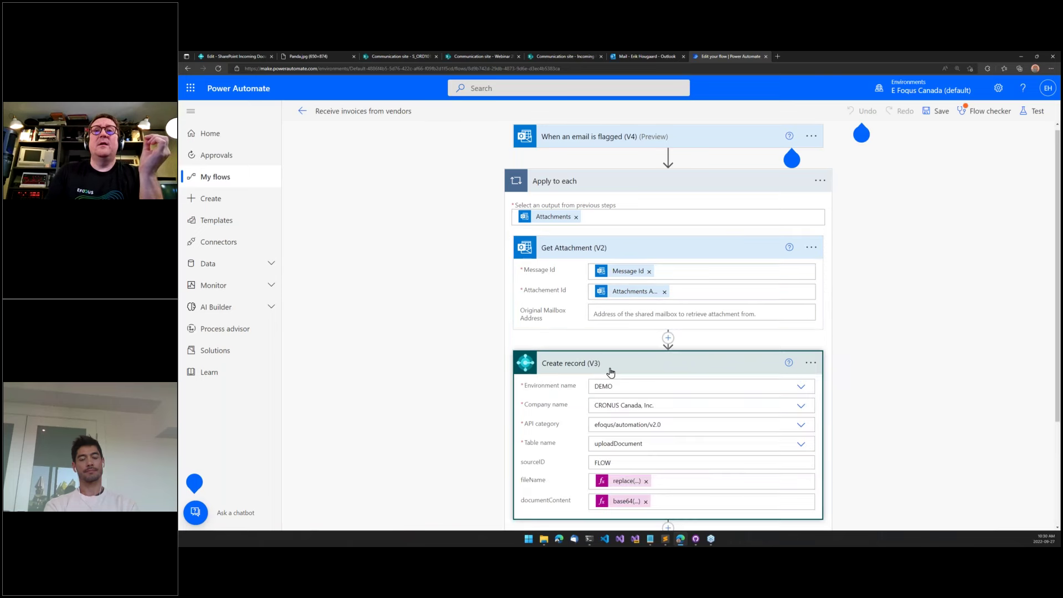
scroll(611, 372, down, 3)
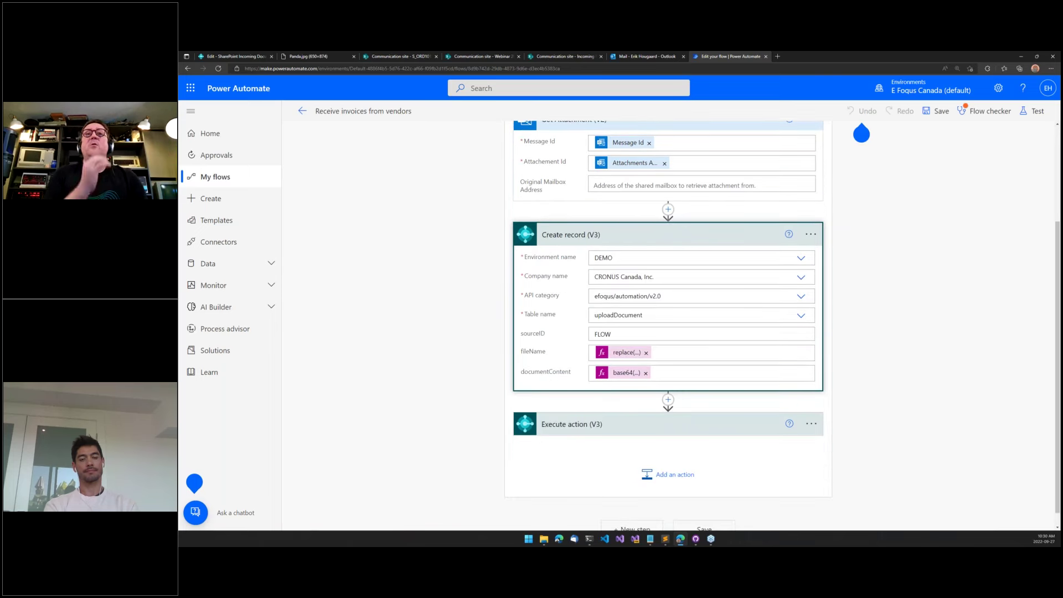
click(810, 234)
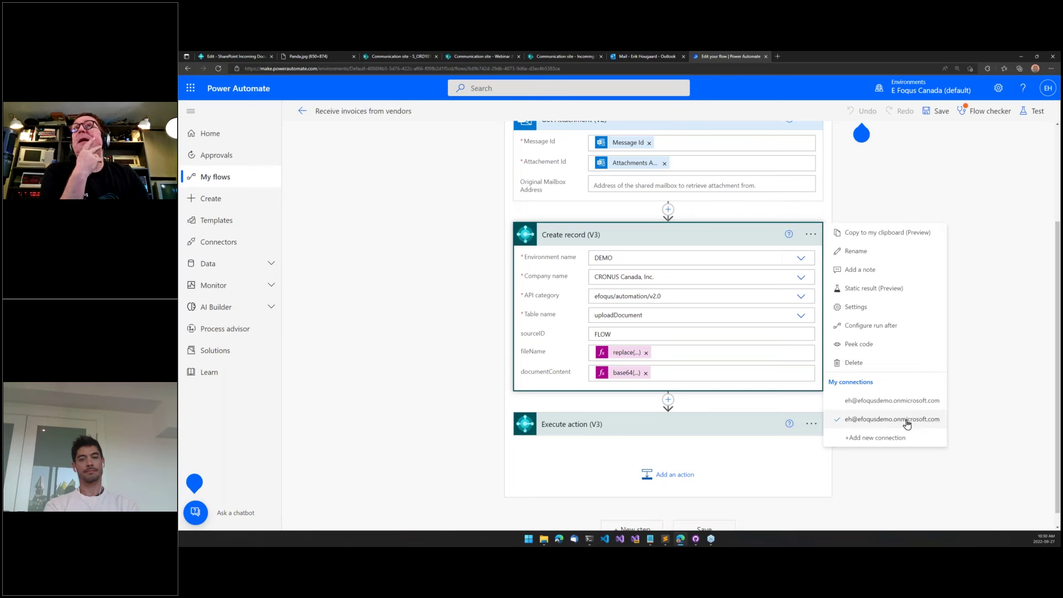
click(802, 259)
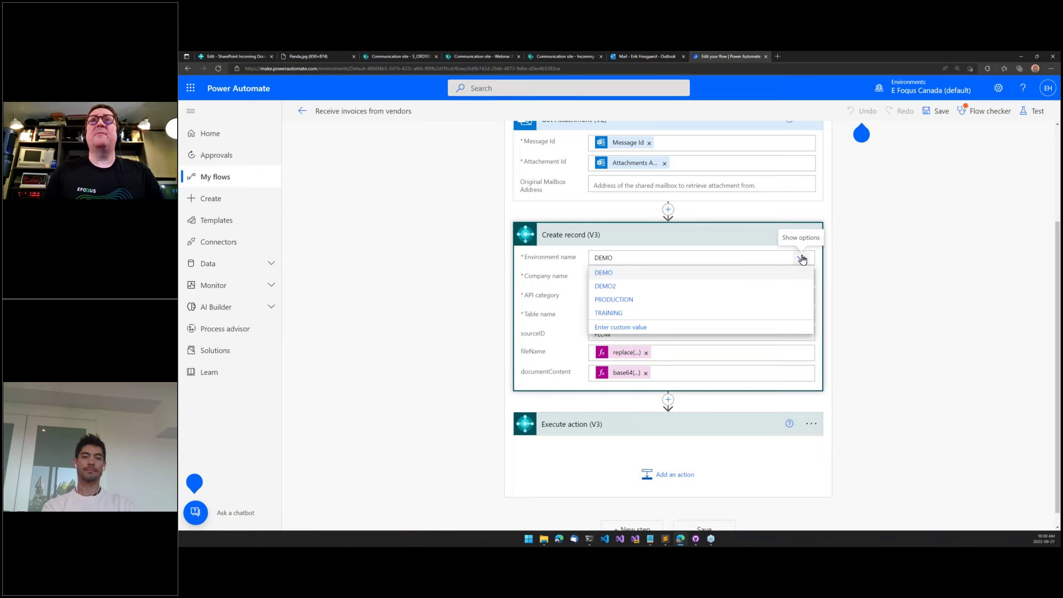
Check the environment name in Business Central against the flow, and view the API category choices of the Create record action
click(249, 56)
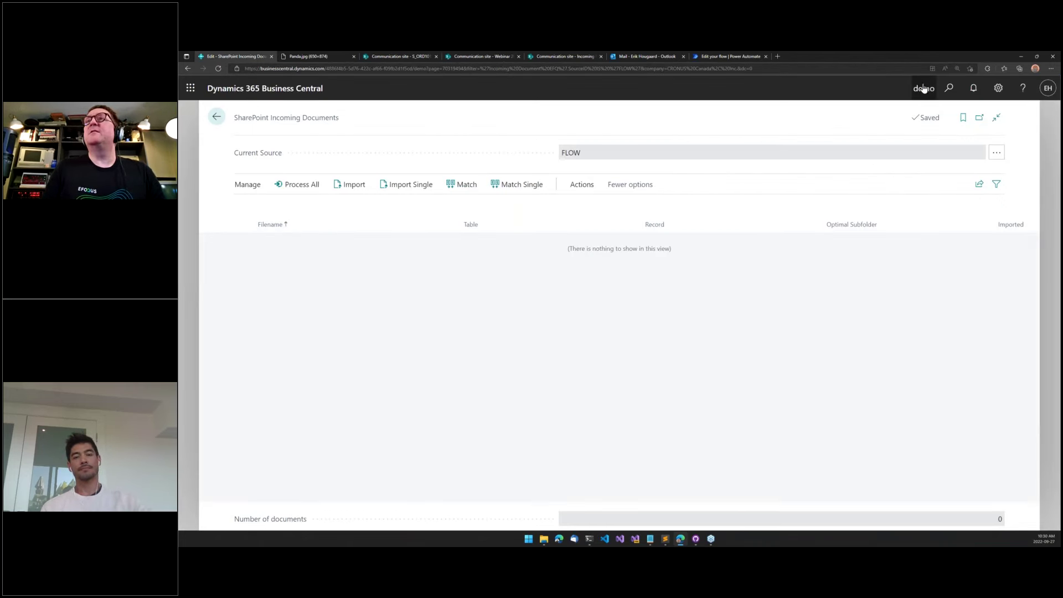
click(730, 56)
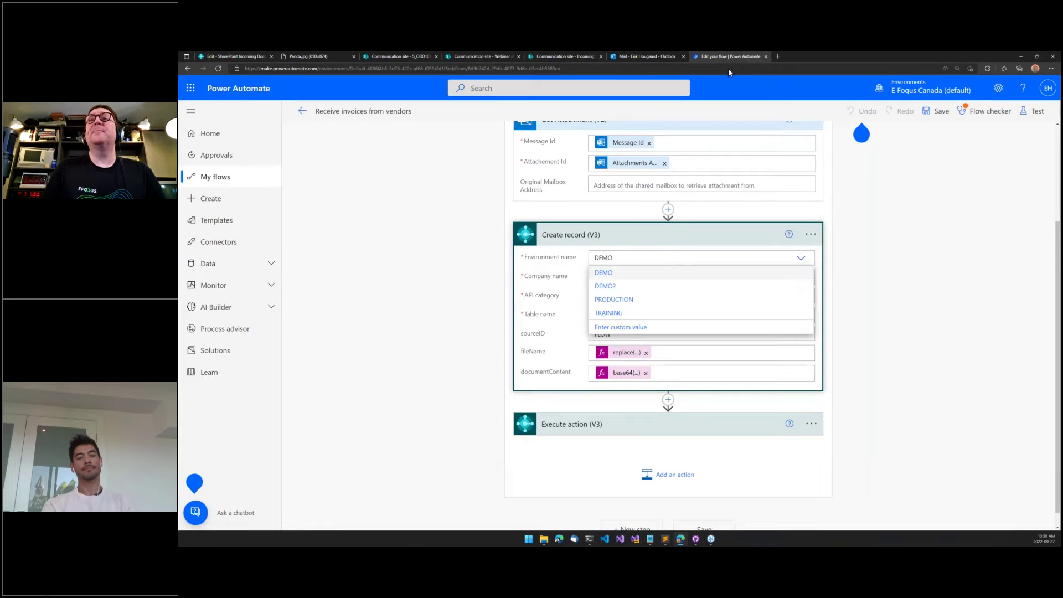
click(830, 258)
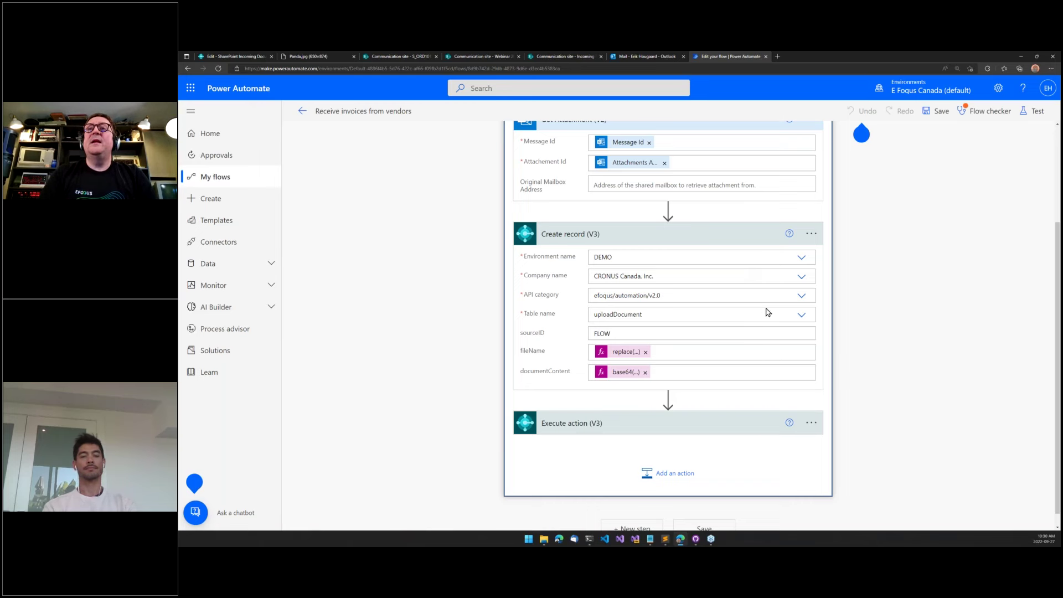
click(802, 298)
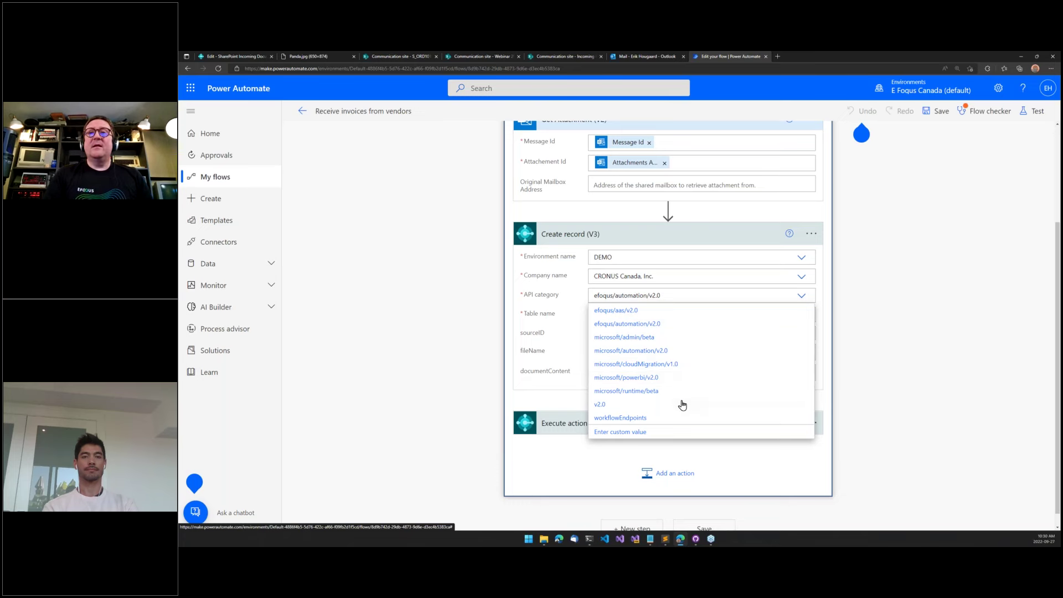
Review the API category and Table name choices of the Create record (V3) action without changing the selections
scroll(681, 404, down, 1)
scroll(682, 403, up, 2)
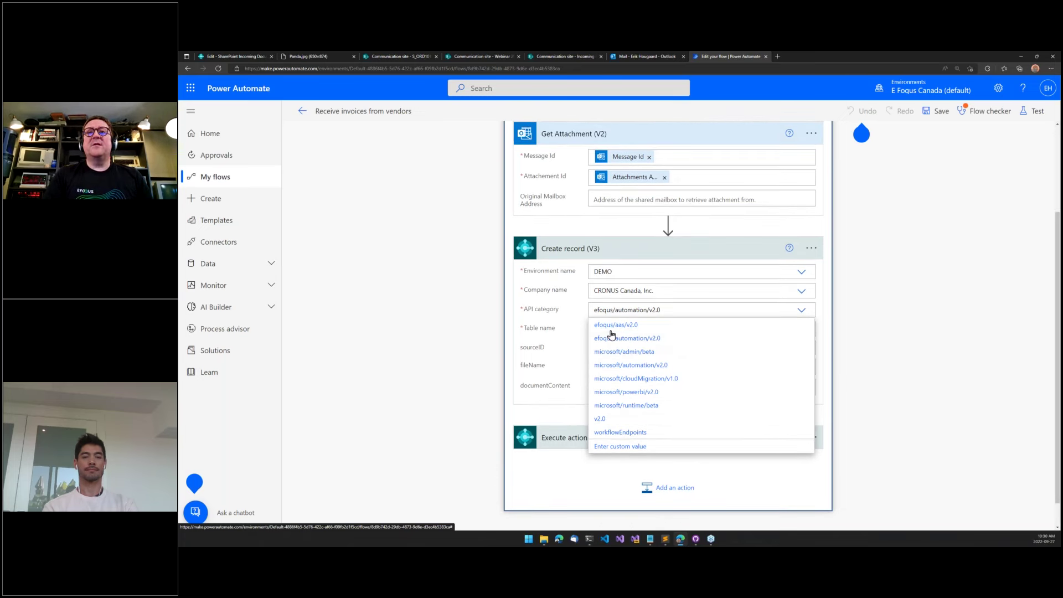
click(803, 314)
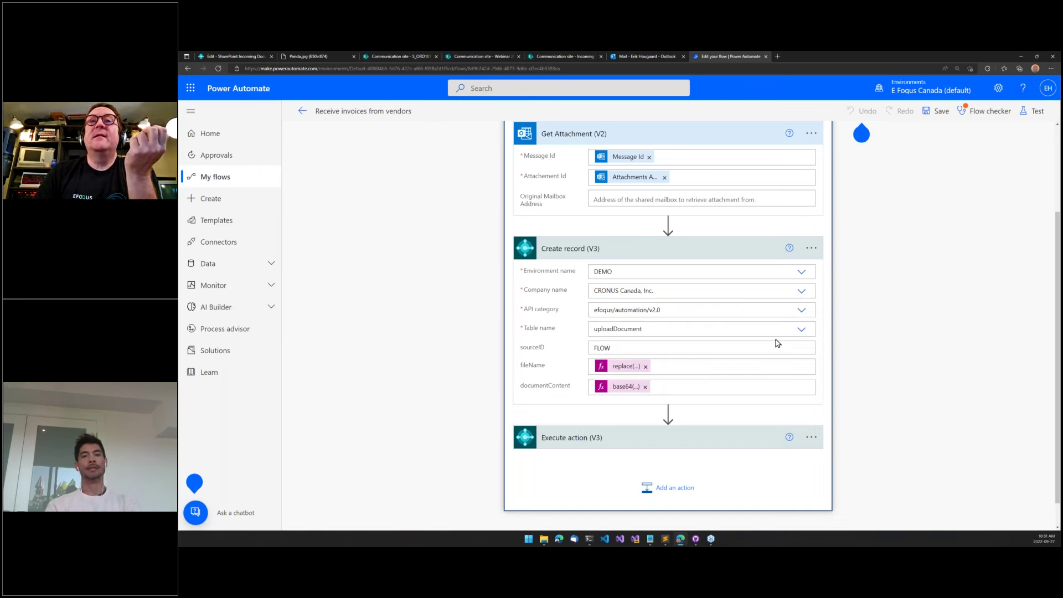
click(803, 336)
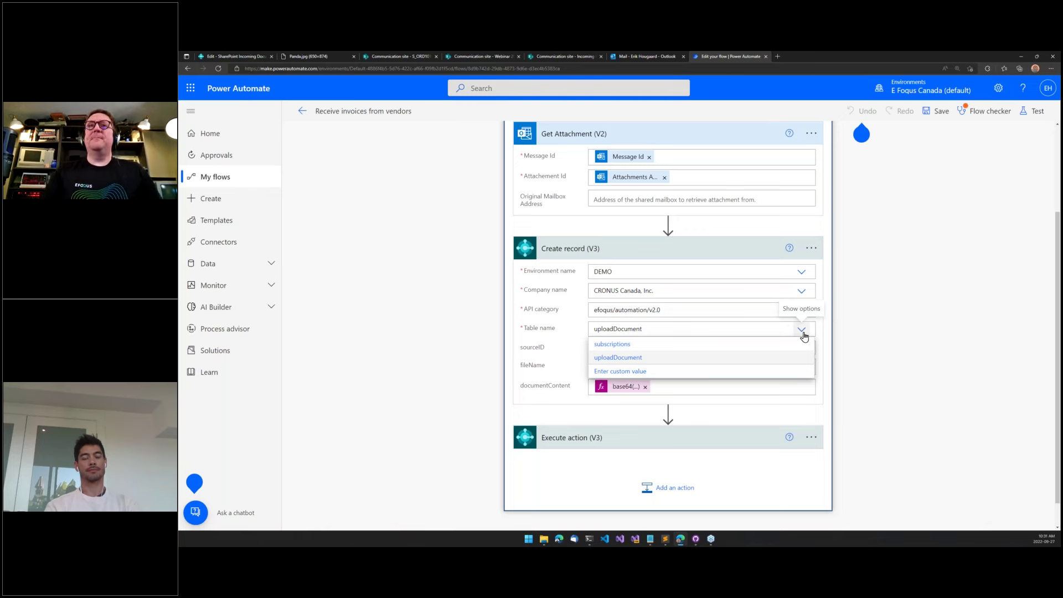
click(802, 332)
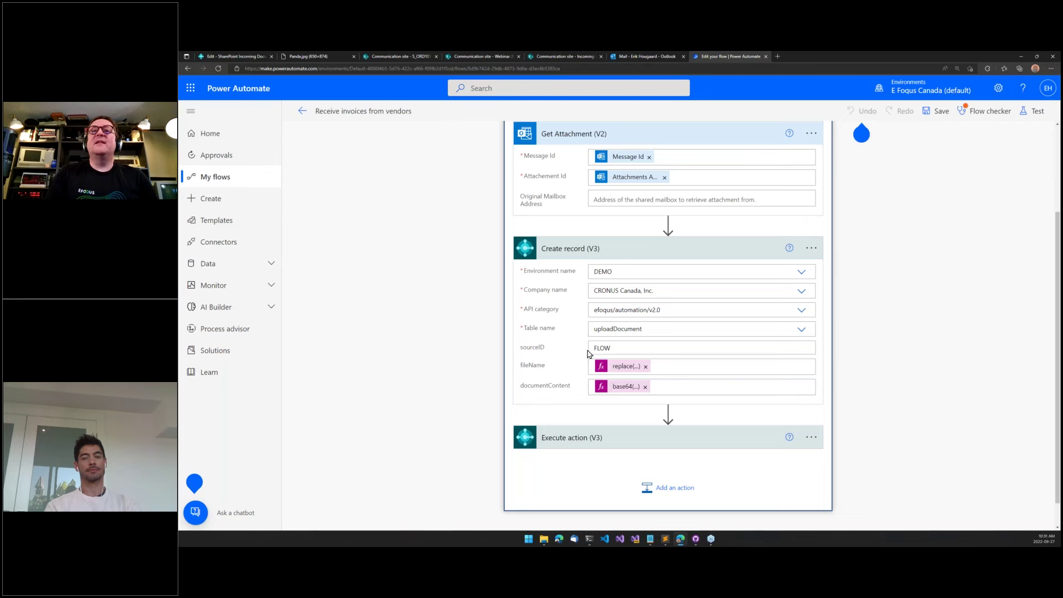
Compare the current source on Business Central's SharePoint Incoming Documents page with the sourceID in the Power Automate flow
click(233, 57)
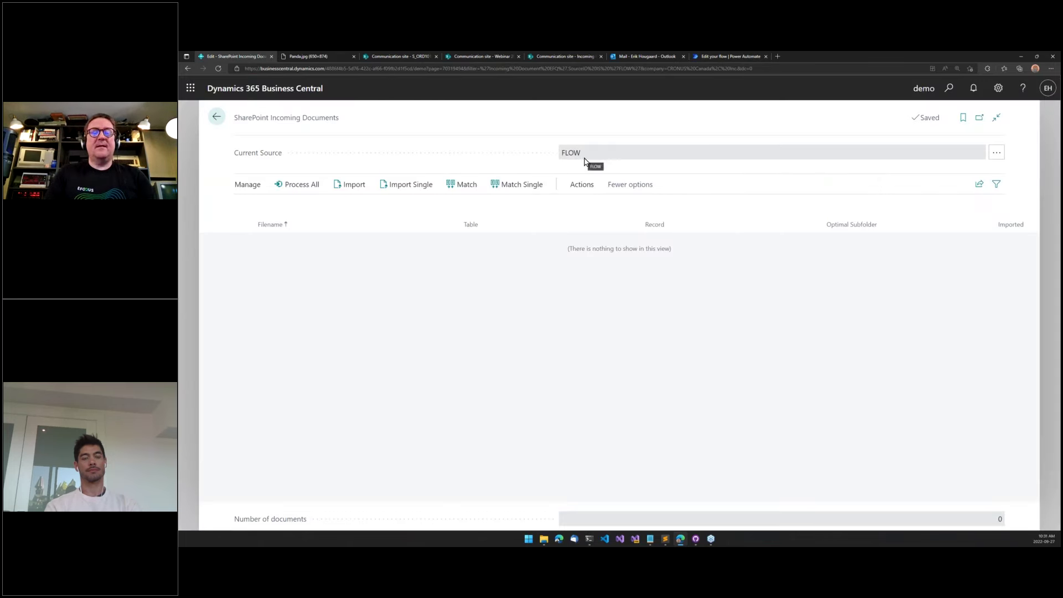
key(ctrl+Tab)
click(731, 57)
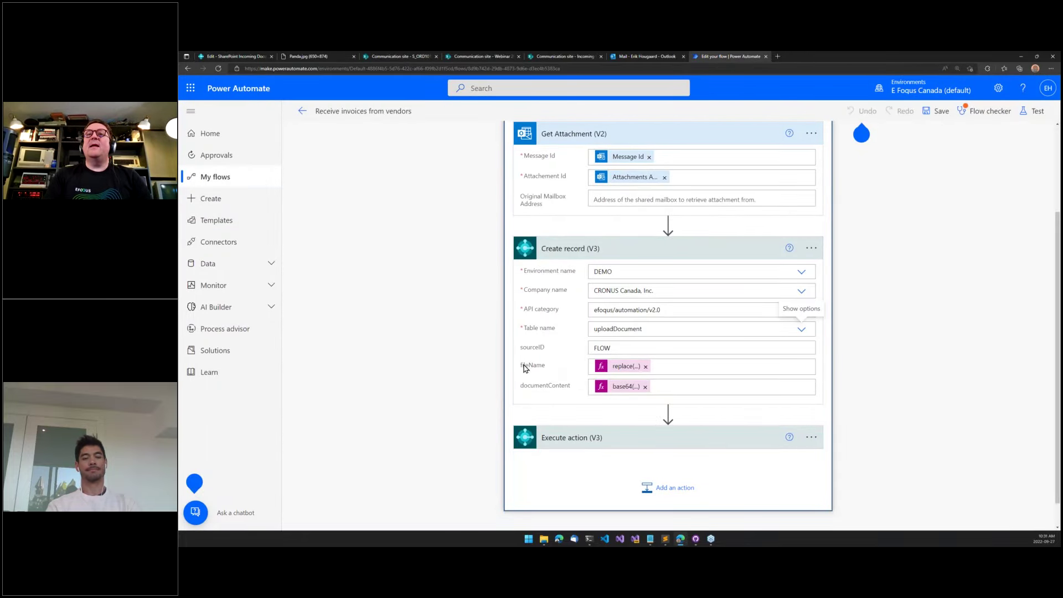
Inspect the replace expression for fileName and the base64 expression for documentContent in the Create record action
click(625, 367)
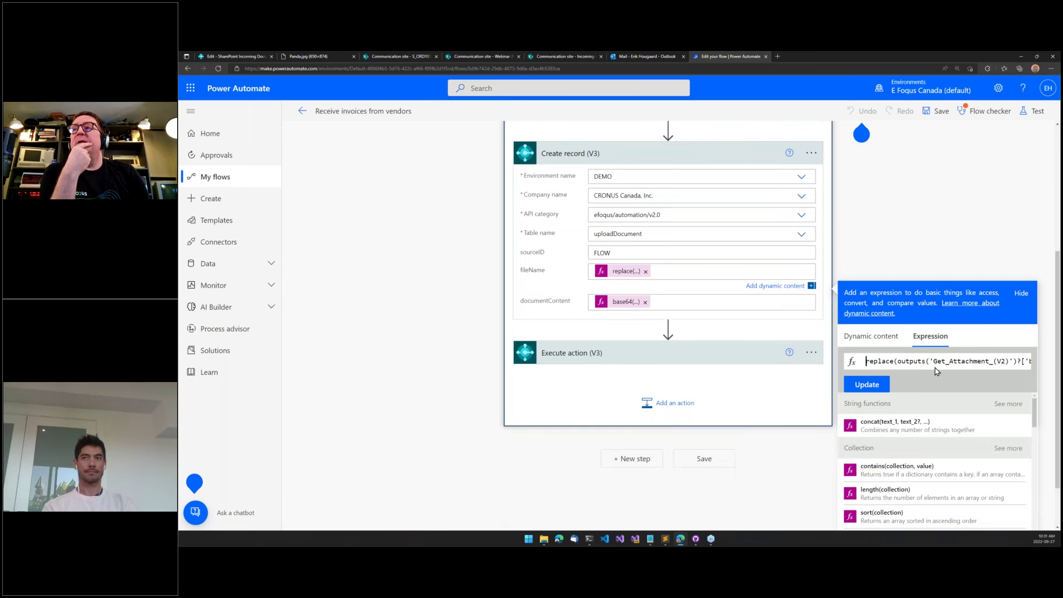
triple_click(997, 359)
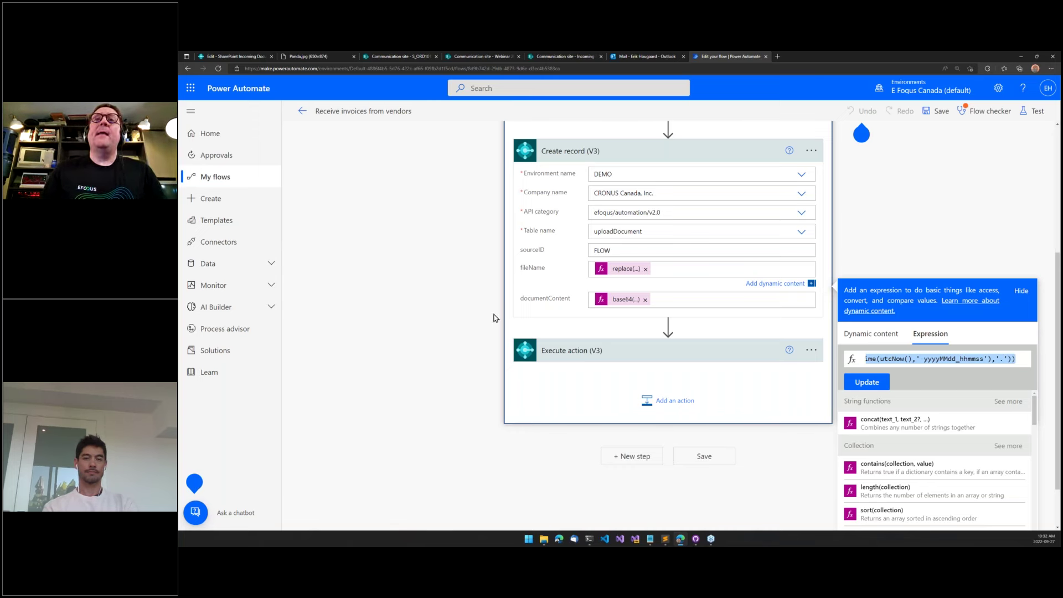
click(628, 304)
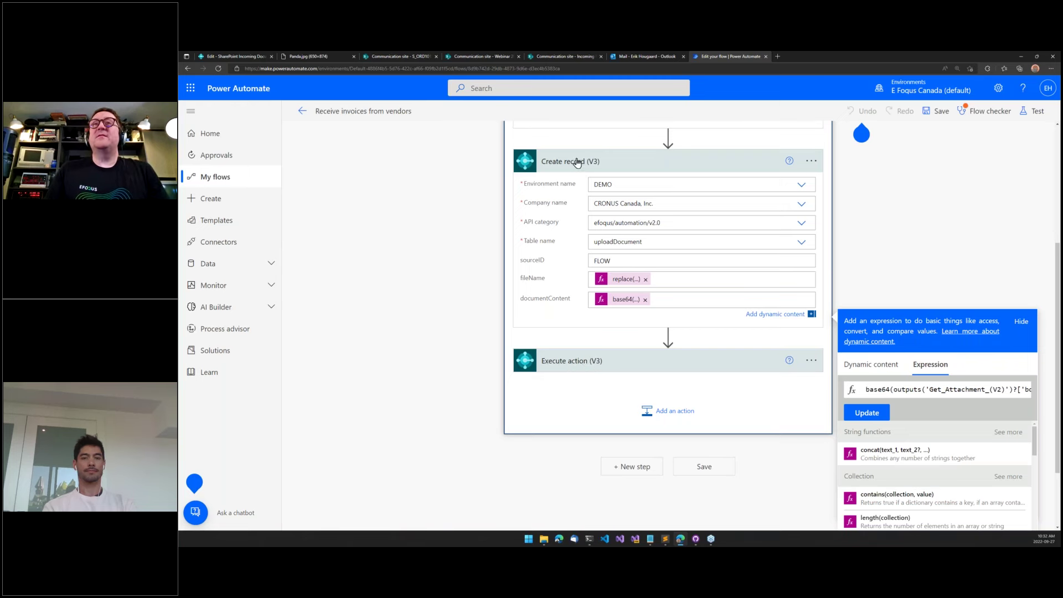
Expand the Execute action (V3) step and examine its settings, action name choices and systemId within the flow
click(599, 362)
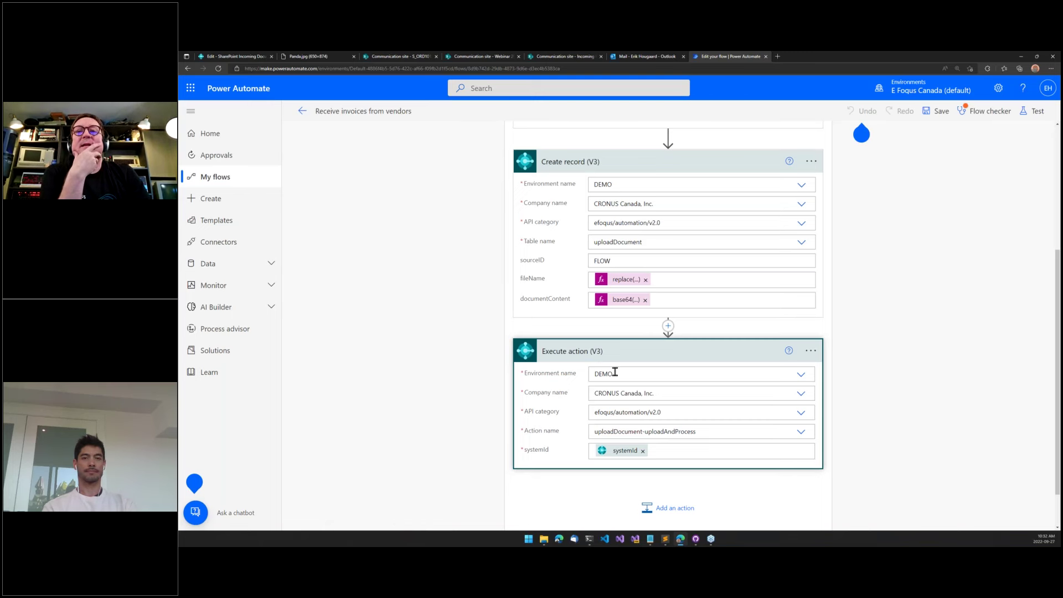
scroll(614, 371, down, 1)
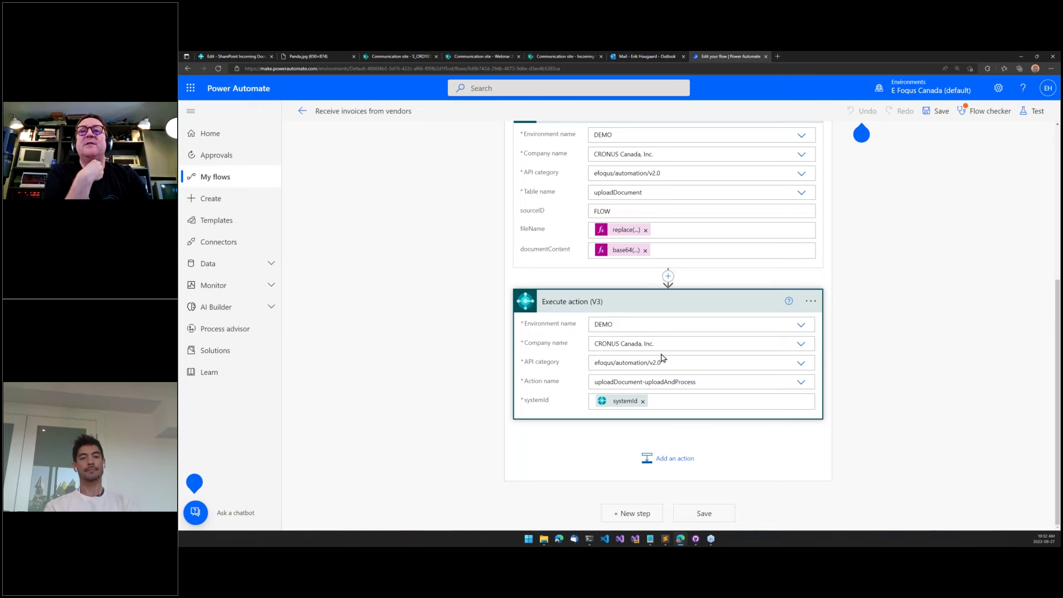
click(803, 383)
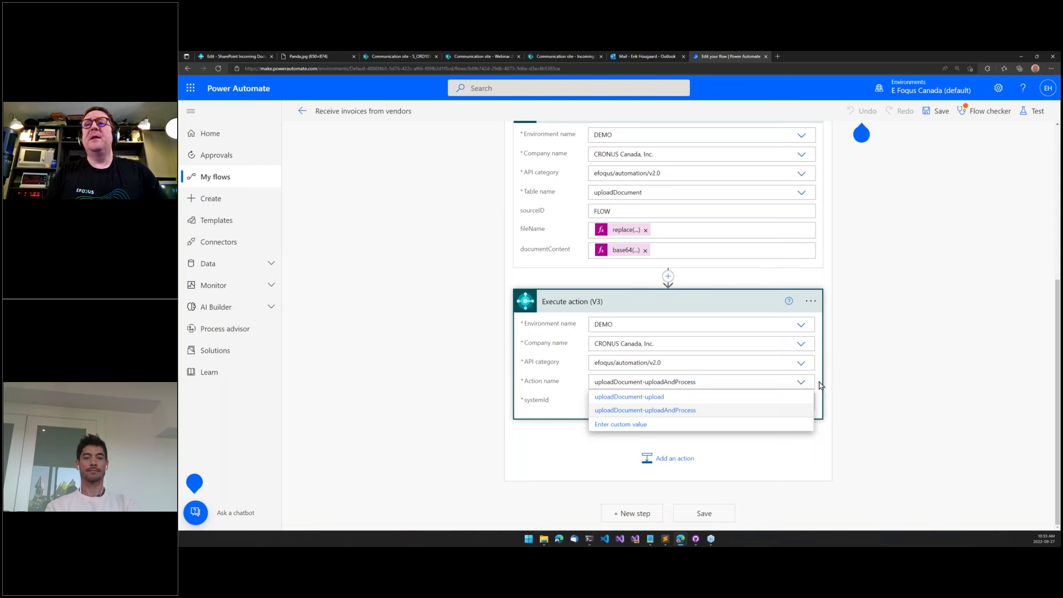
click(820, 385)
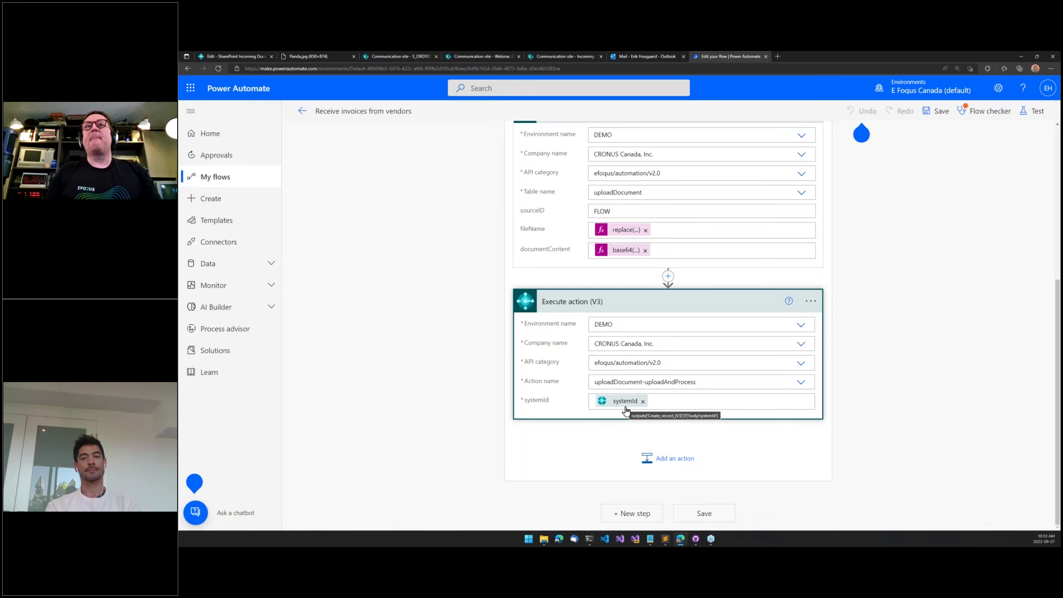
scroll(626, 410, up, 5)
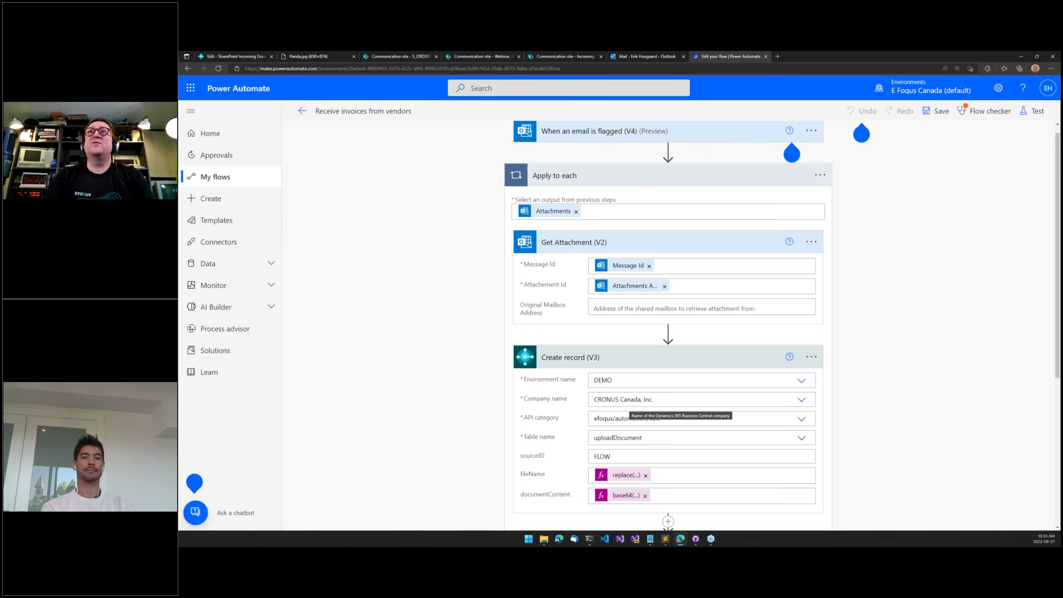
scroll(474, 471, down, 3)
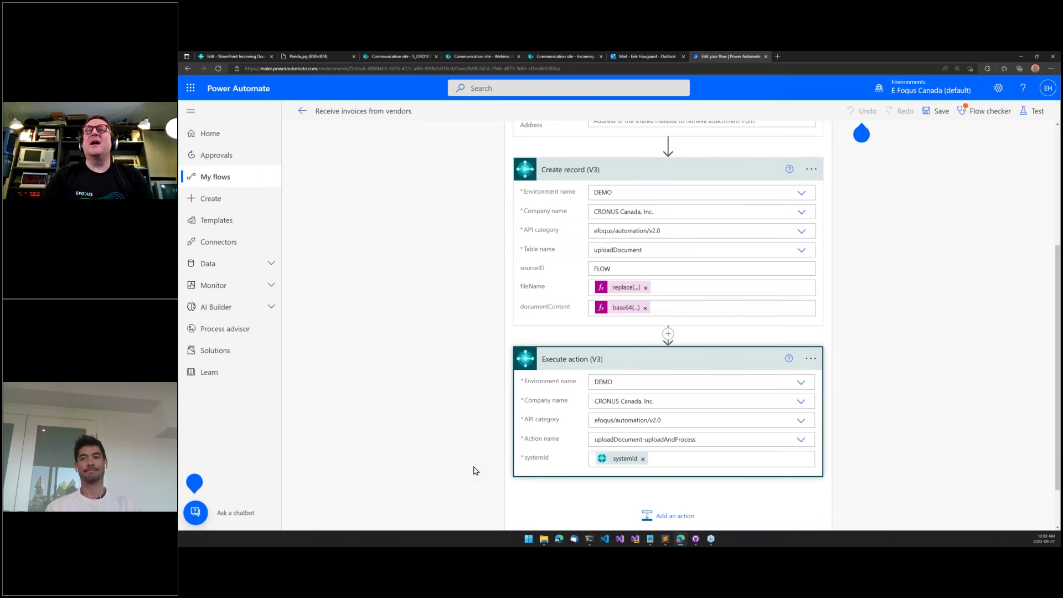
Leave the flow editor for the details page of "Receive invoices from vendors" and refresh the 28-day run history
scroll(408, 242, up, 5)
click(303, 111)
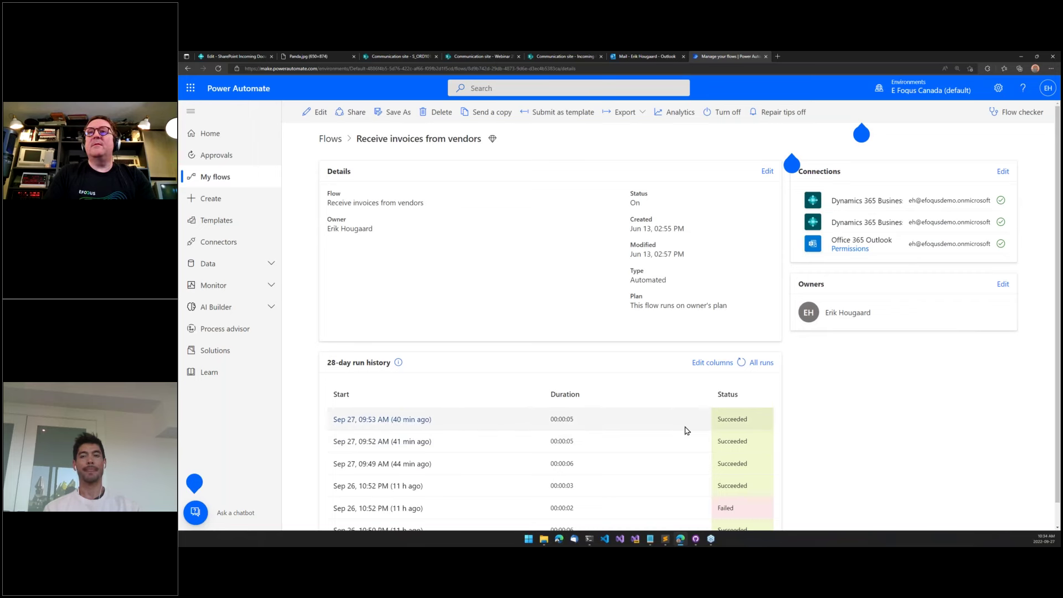
click(742, 363)
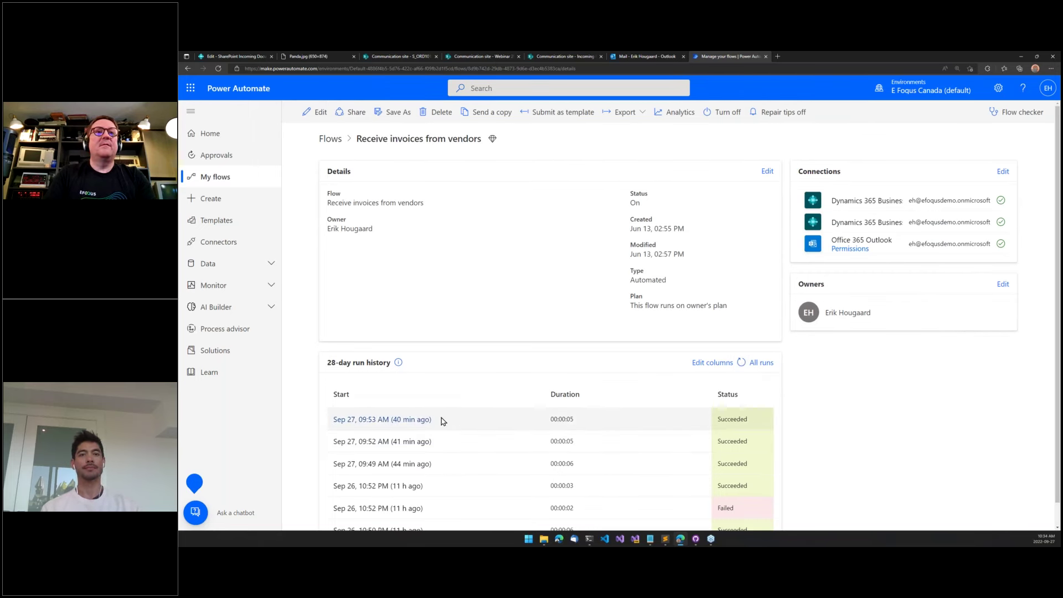
Switch to Outlook and flag the "Invoice #2" email in the inbox to trigger the flow
click(650, 56)
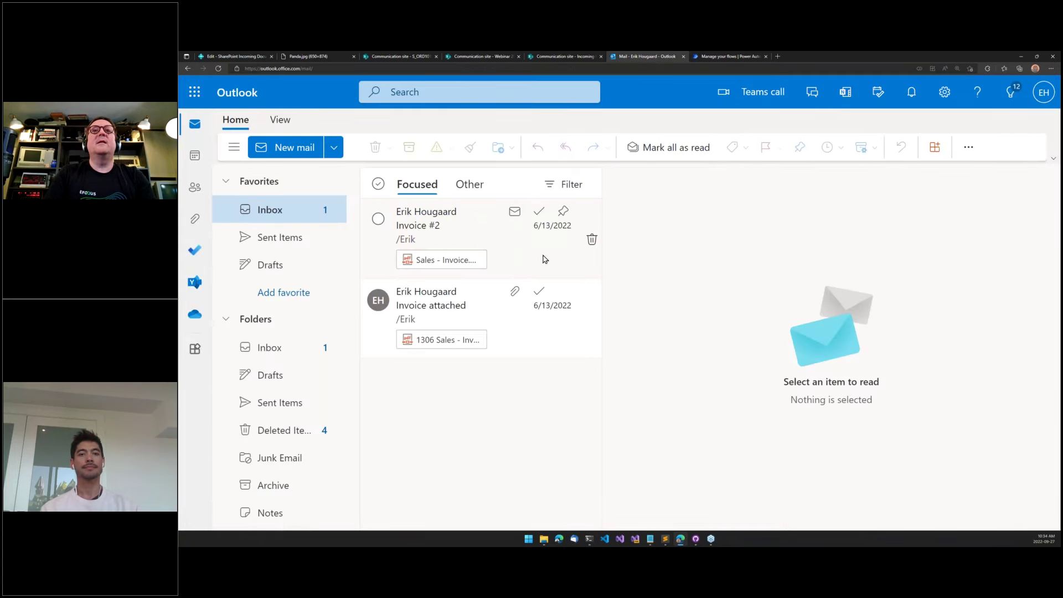
click(552, 283)
click(538, 211)
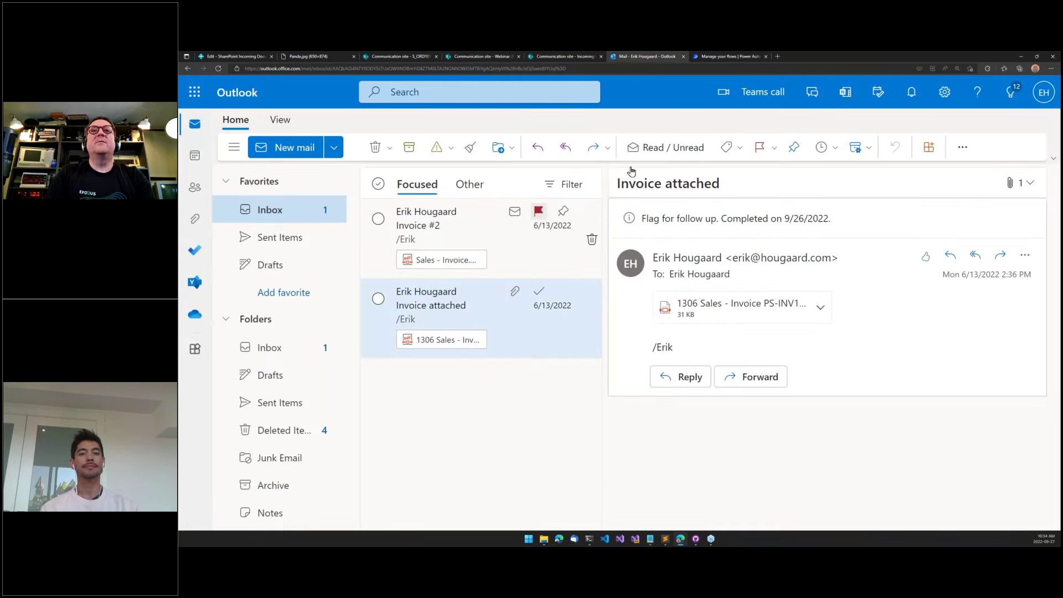
Return to Power Automate and refresh the 28-day run history until the newly triggered run has finished
click(718, 56)
click(742, 363)
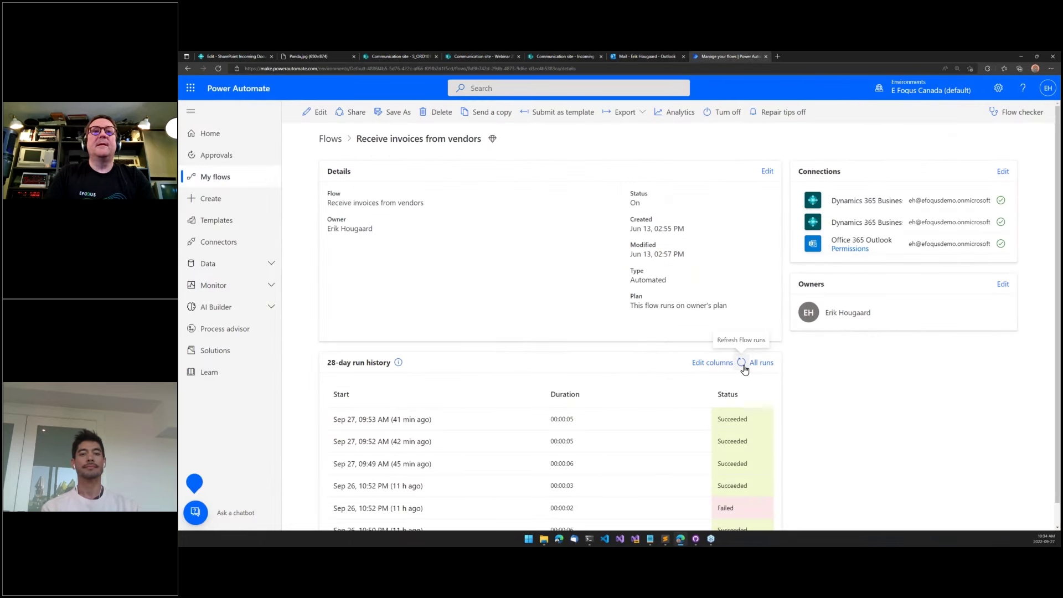
click(741, 362)
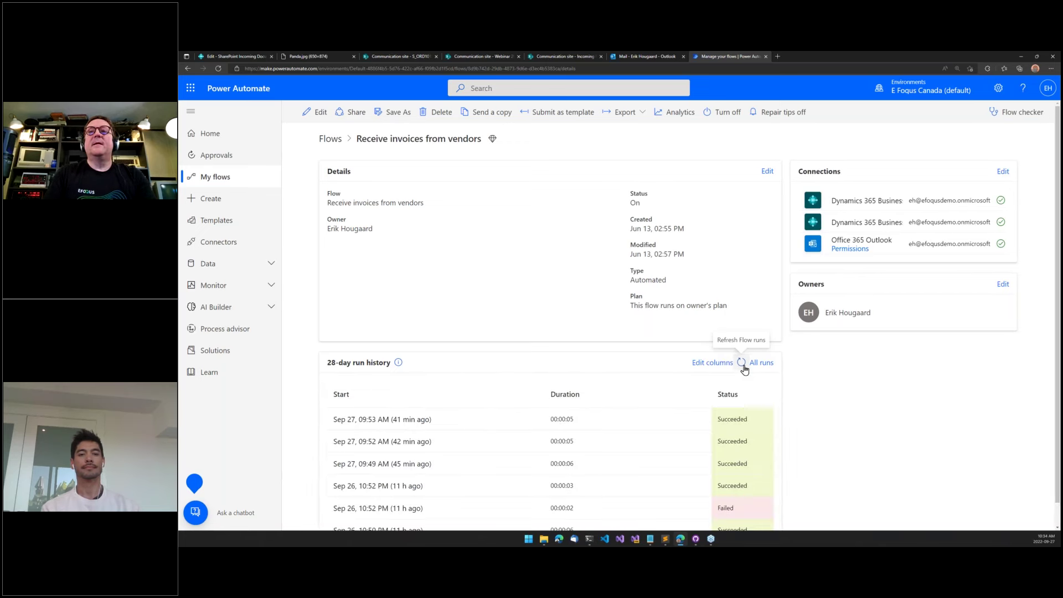
click(742, 364)
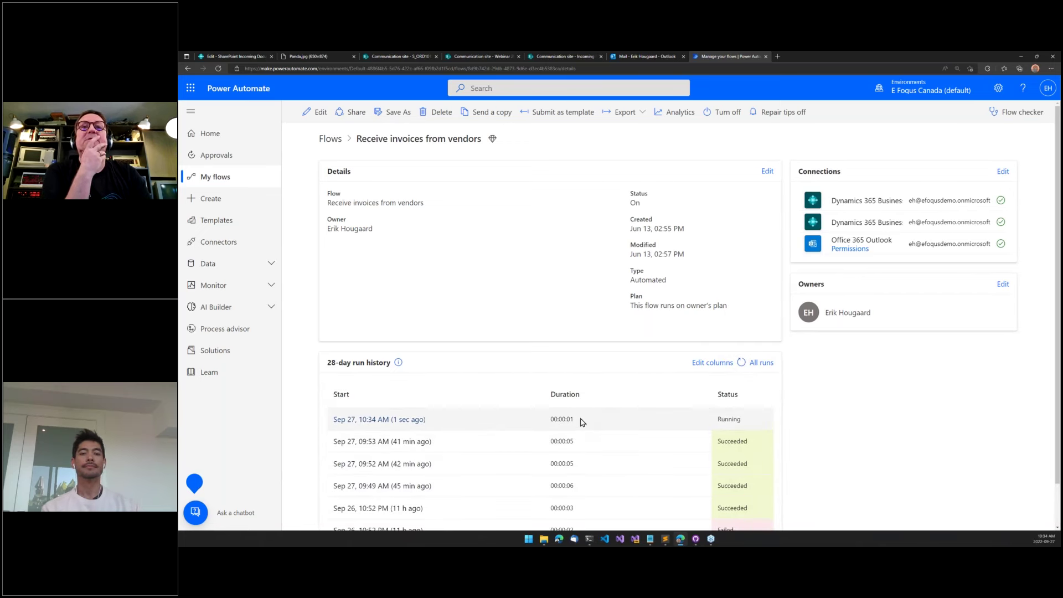
click(742, 363)
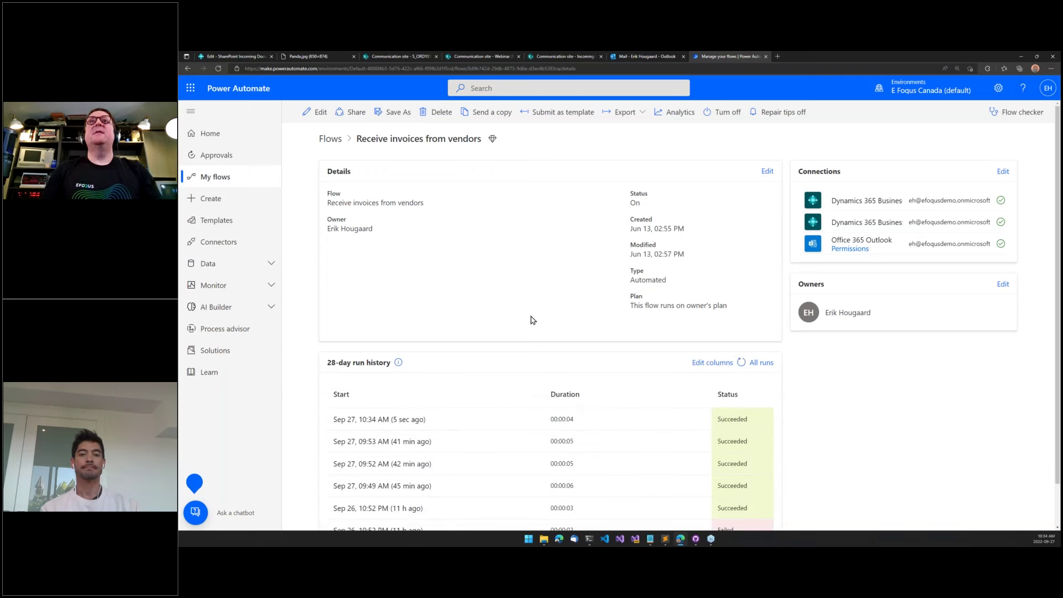
Switch to Business Central, refresh the incoming documents of the FLOW source, and import the received sales invoice PDF
click(237, 56)
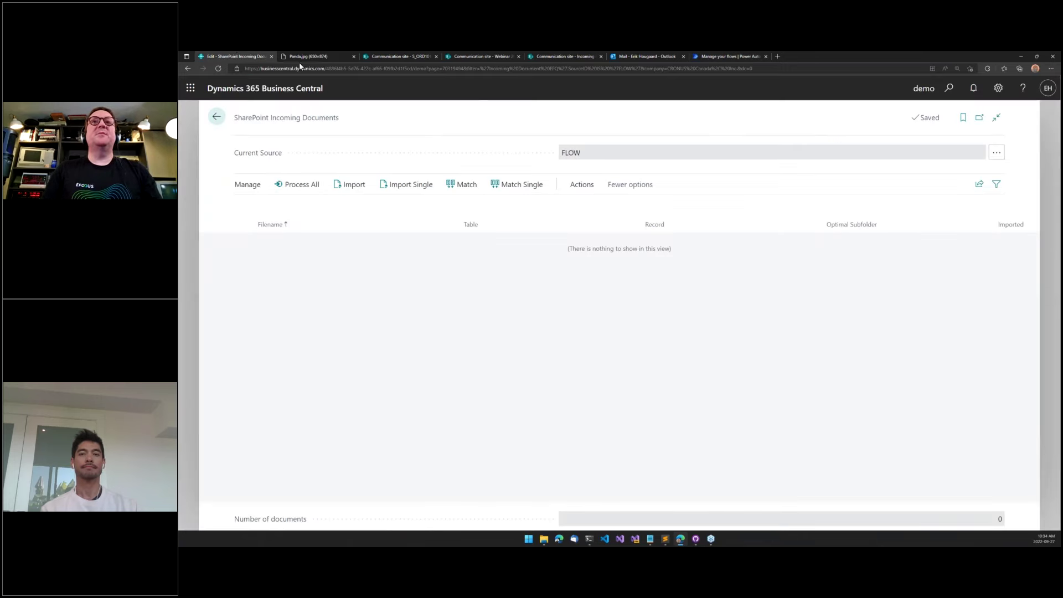
click(589, 192)
click(260, 207)
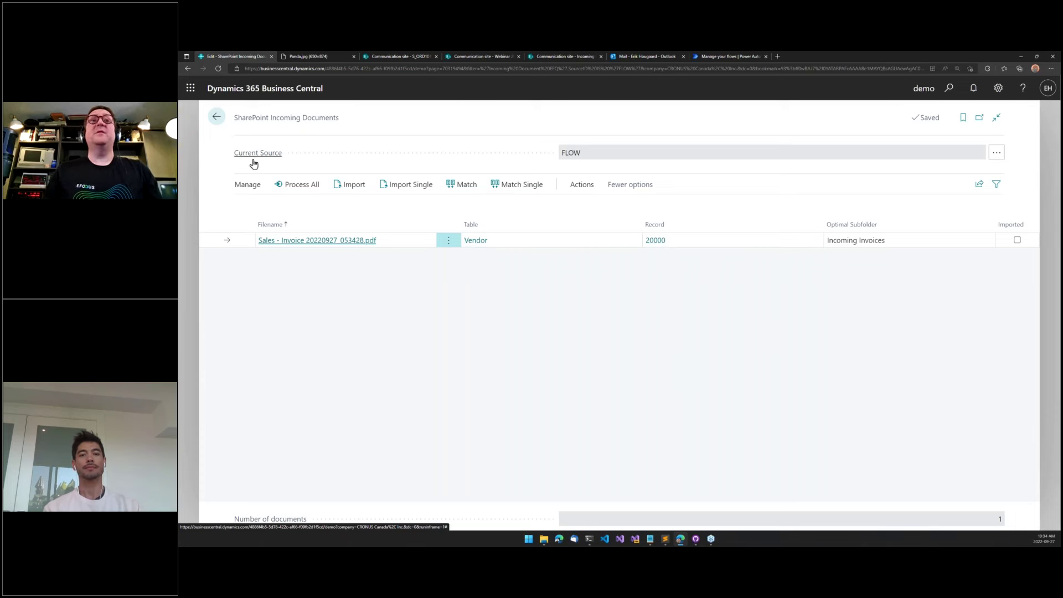
click(356, 189)
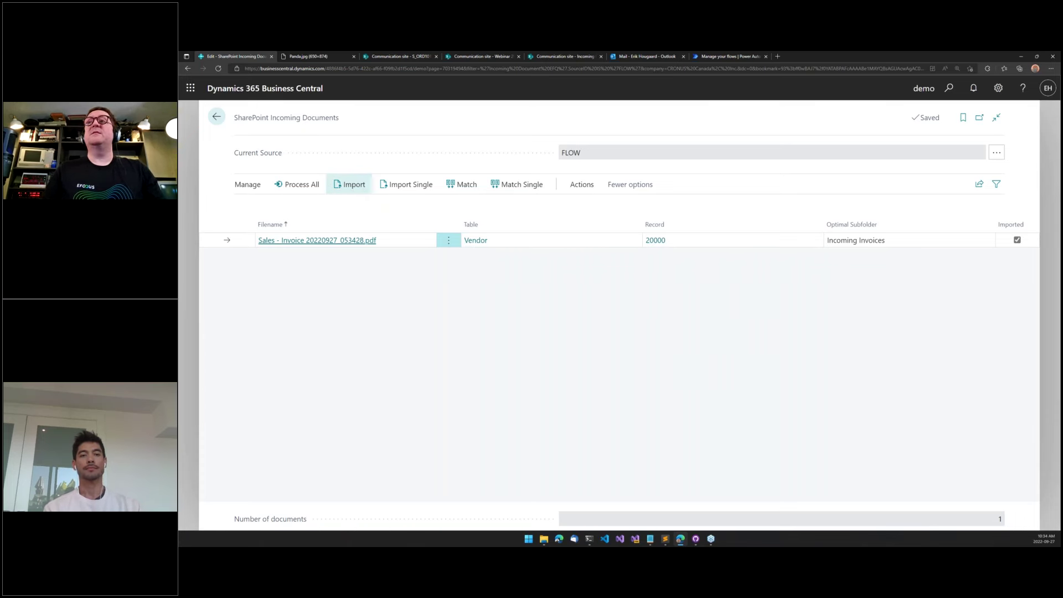
Look up the imported document's vendor record and view the vendor card of First Up Consultants
click(661, 244)
click(660, 245)
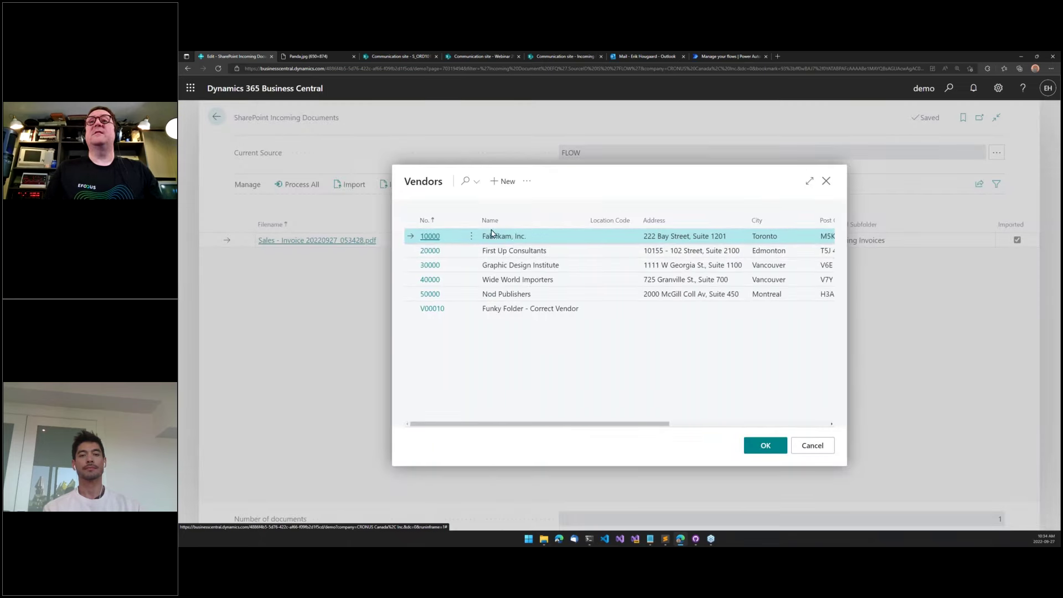
click(471, 250)
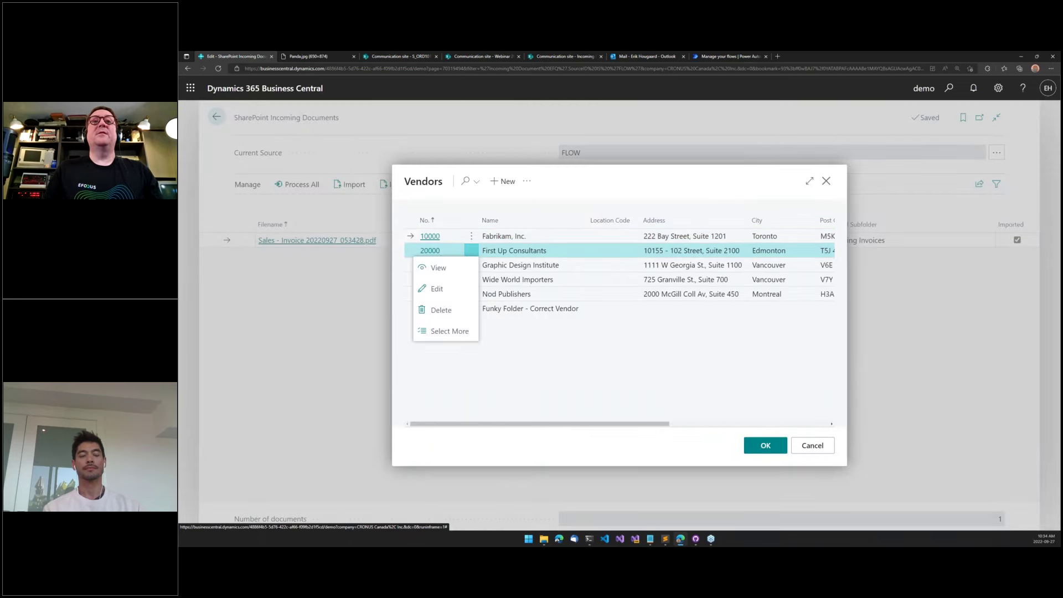
click(467, 268)
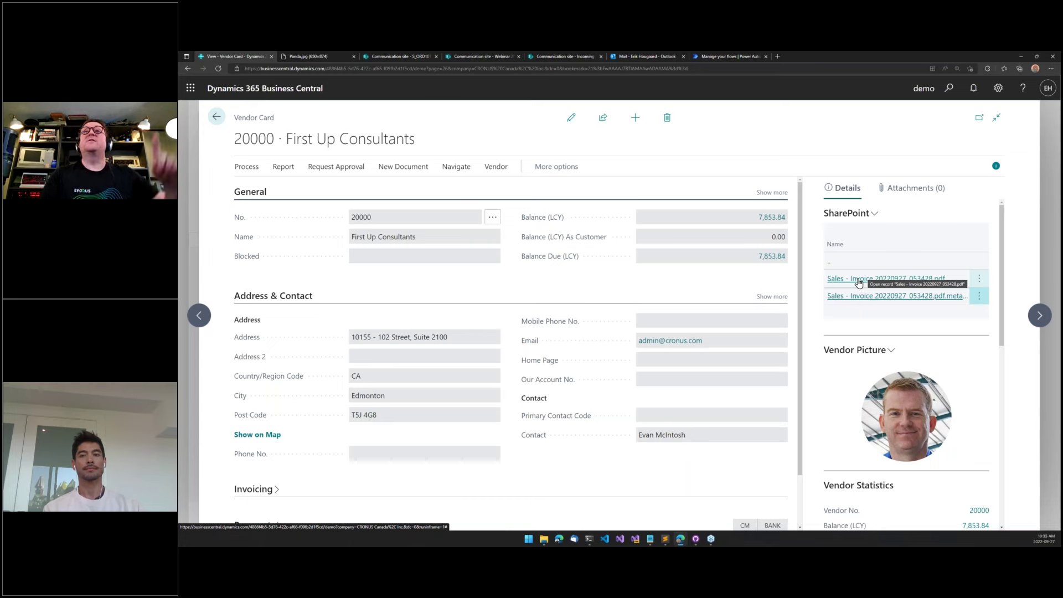
Open the imported sales invoice PDF from the vendor card's SharePoint files and set its zoom to 150%
click(859, 282)
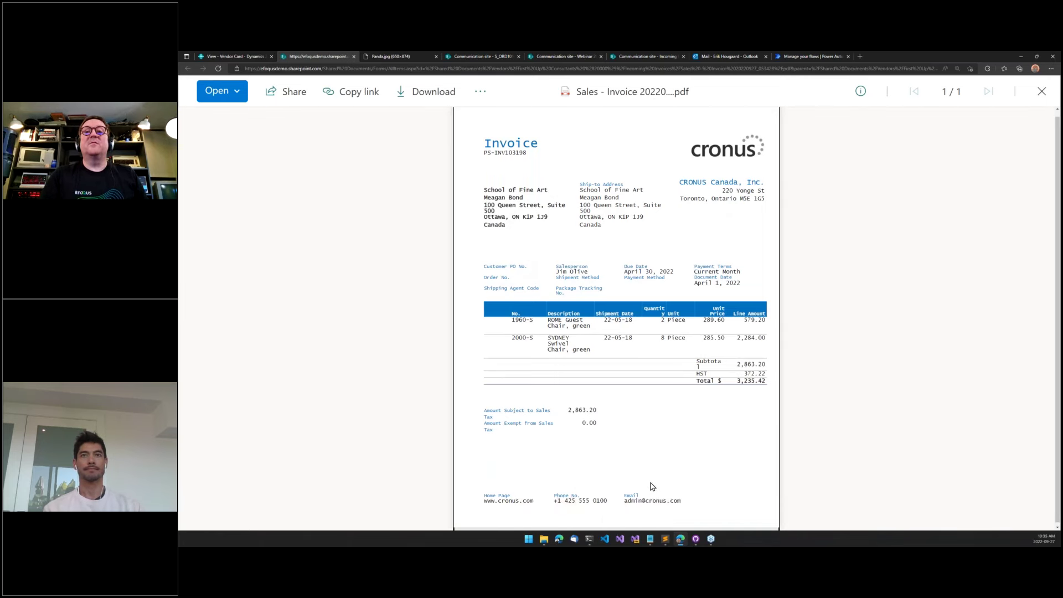
scroll(650, 486, down, 1)
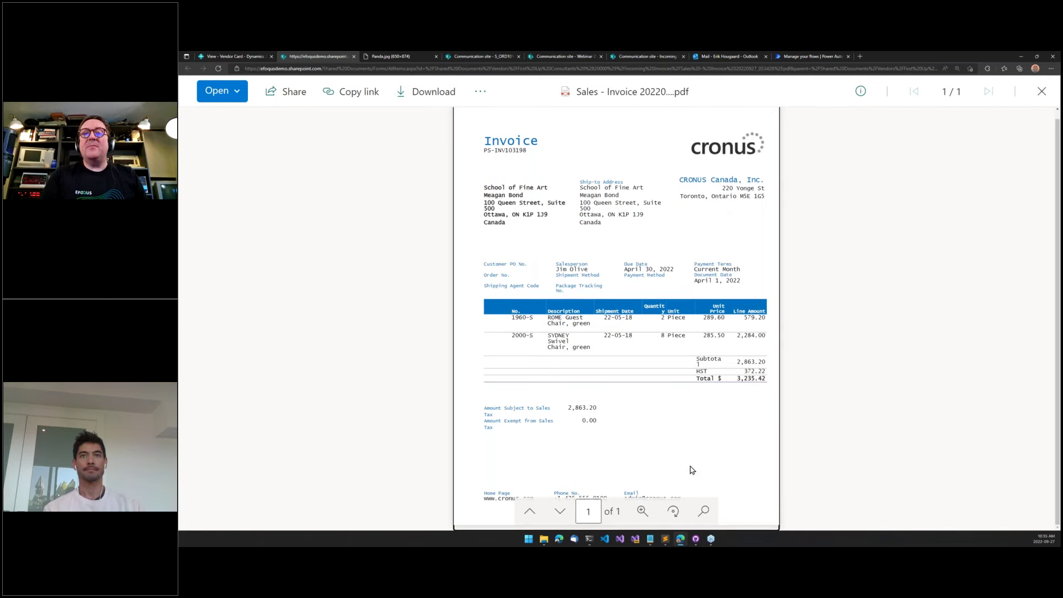
click(642, 512)
click(642, 512)
click(642, 511)
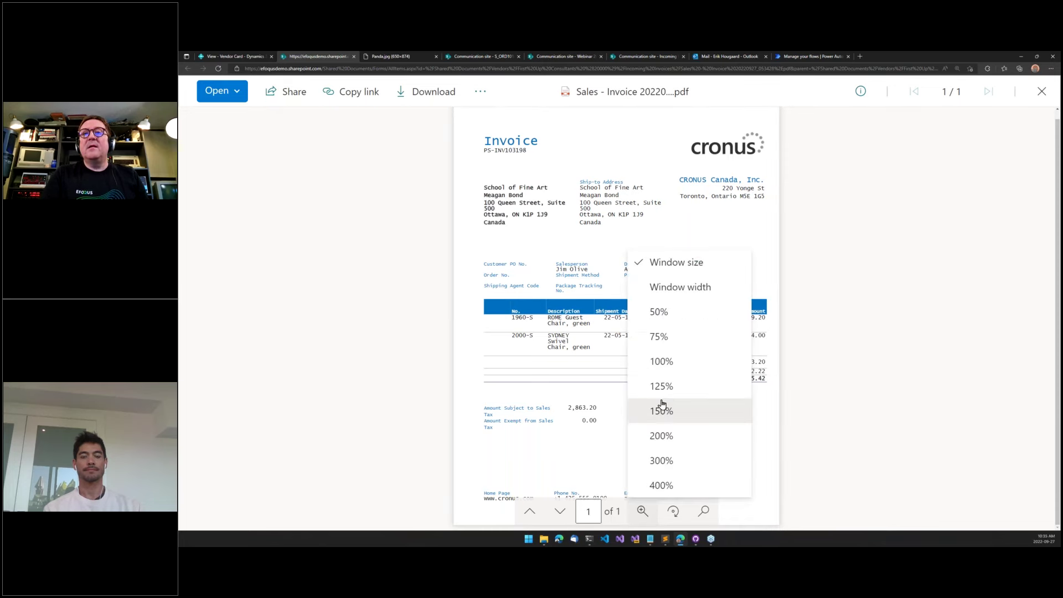
click(662, 410)
Highlight the e-mail address in the invoice's footer as the matching value and close the PDF preview
scroll(688, 463, down, 10)
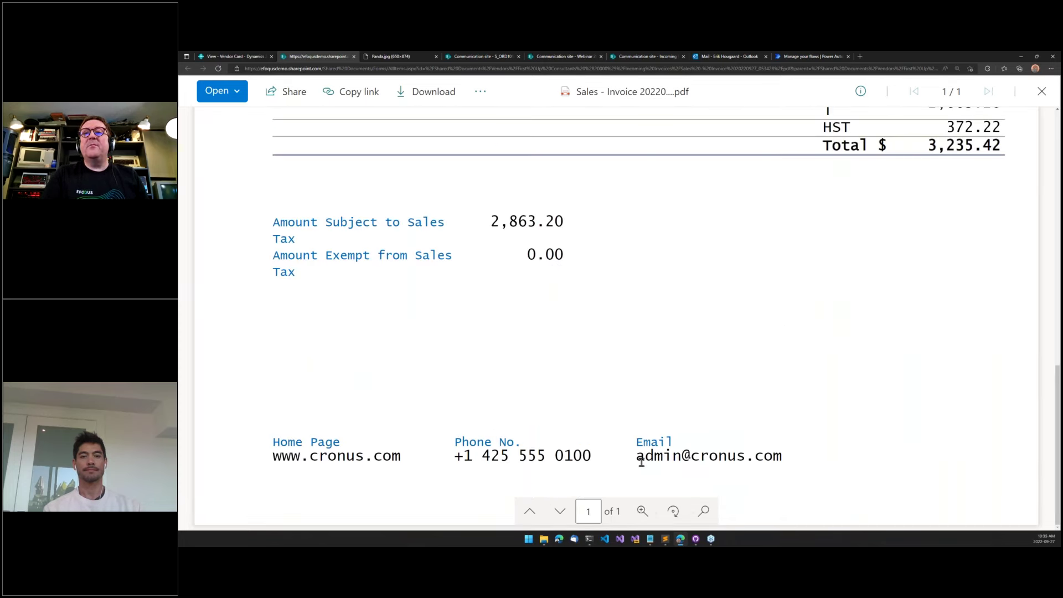
drag(638, 459, 780, 454)
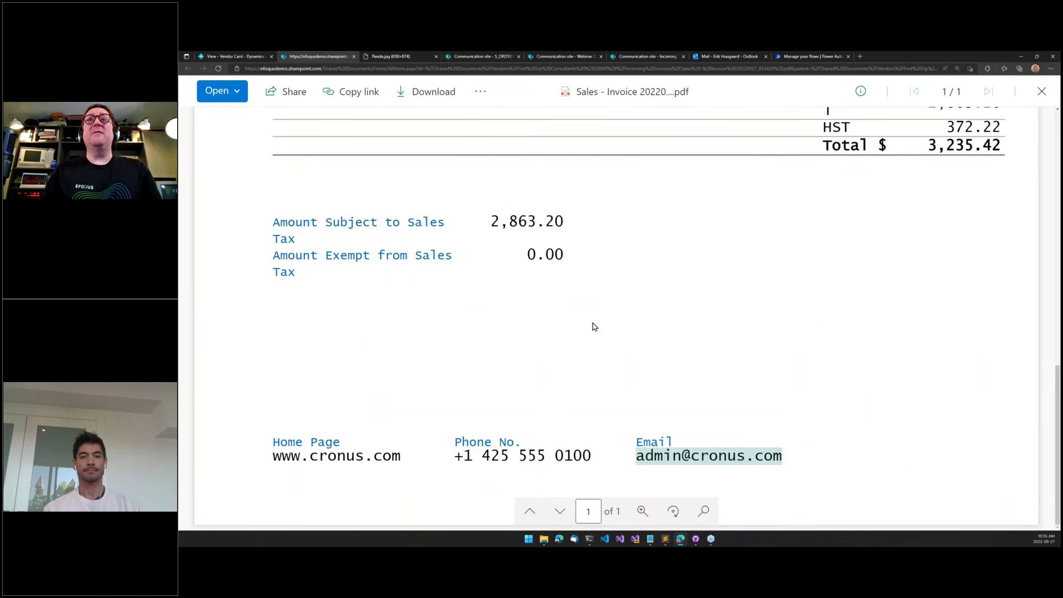
click(1043, 99)
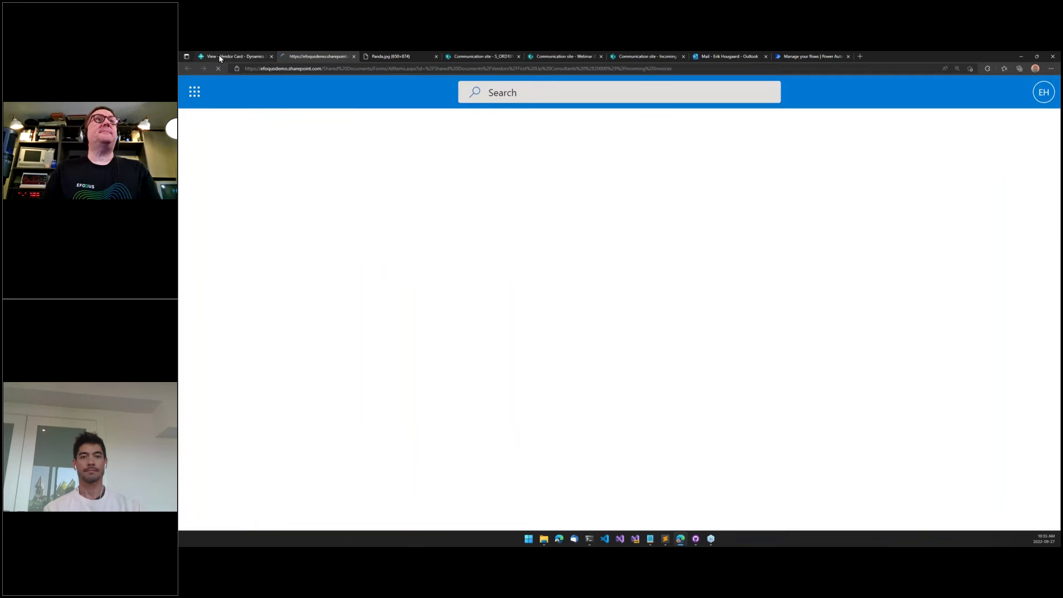
Switch to Business Central and leave the vendor card, the vendor list and the incoming documents page for the home page
click(219, 55)
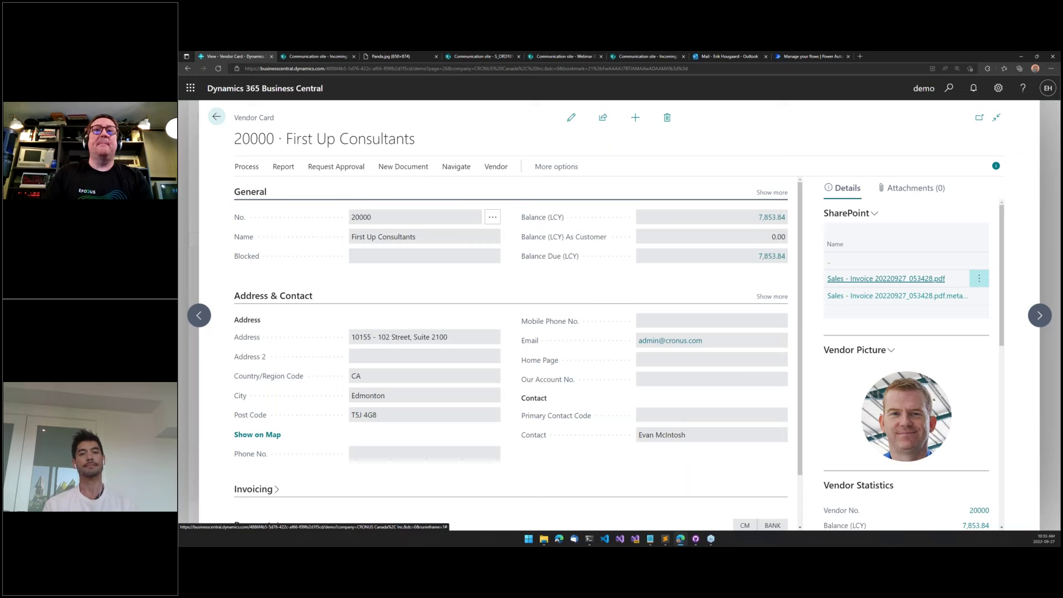
key(Escape)
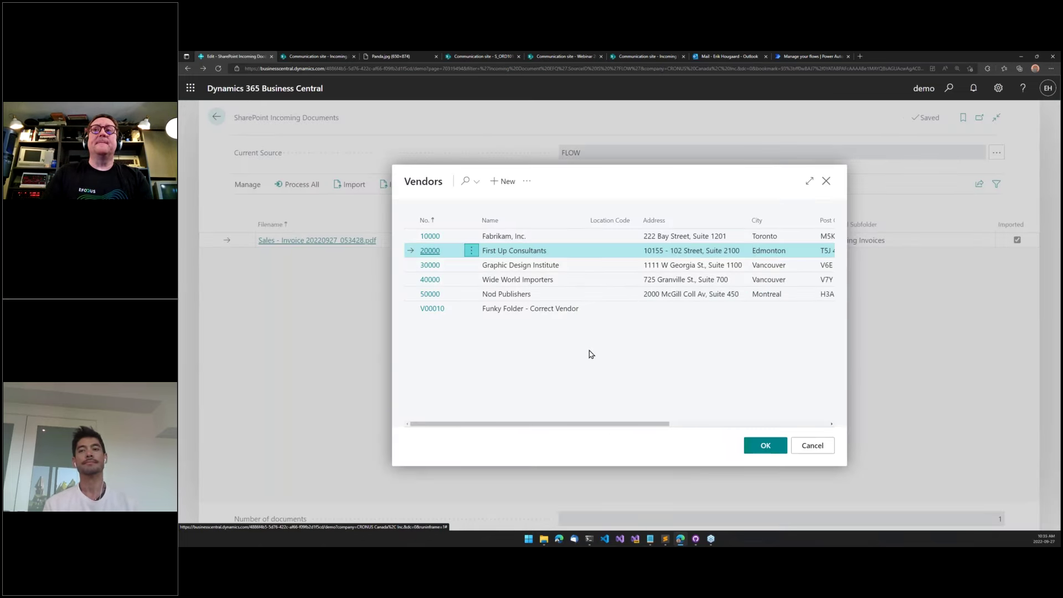
key(Return)
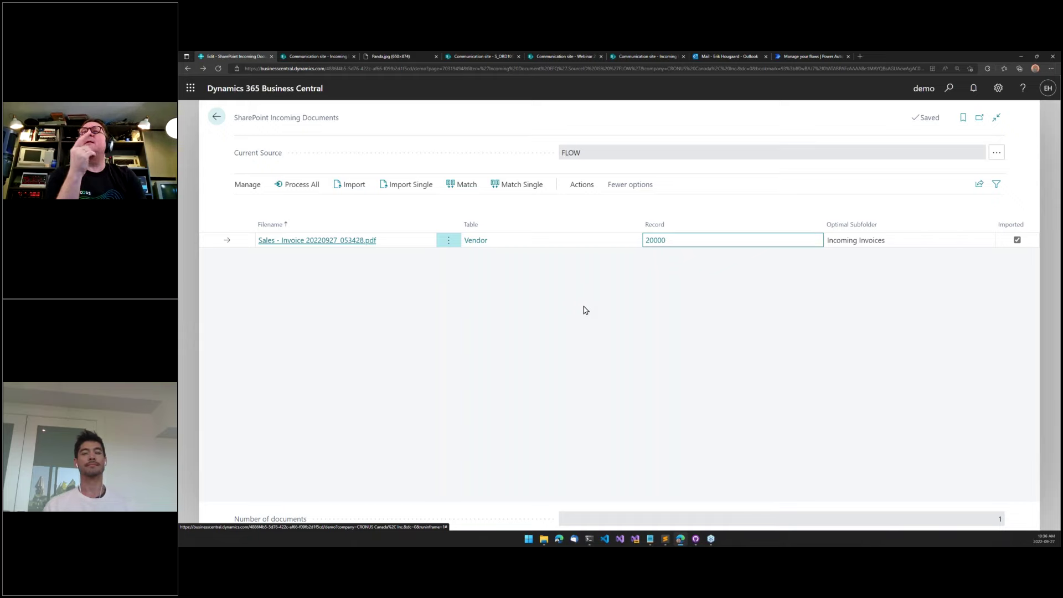
key(Escape)
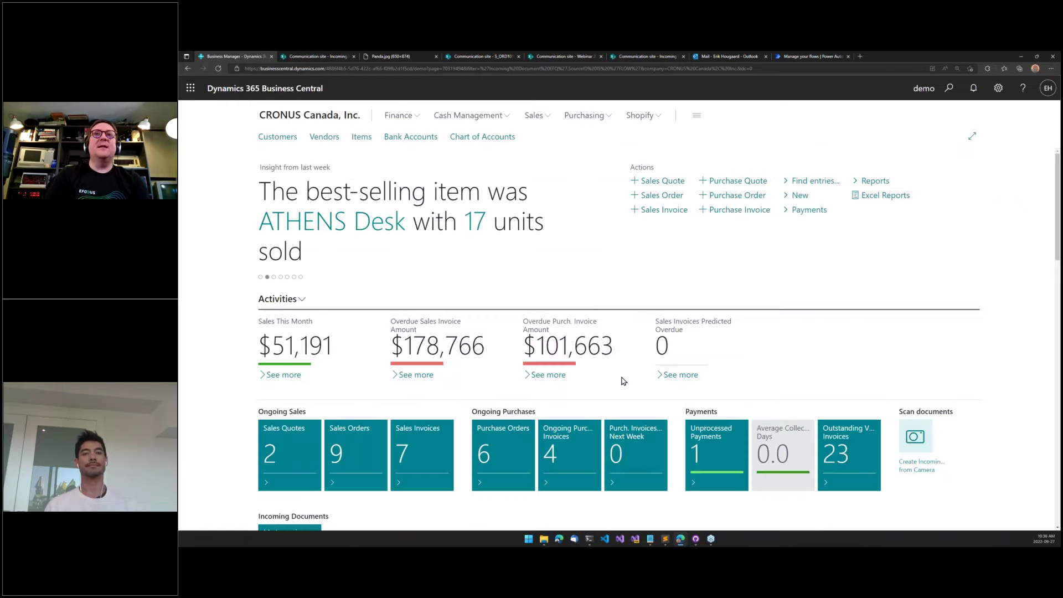
Find the SharePoint Setup page by searching for "sharepoint" and open its incoming document sources
key(alt+q)
text(sharepoint)
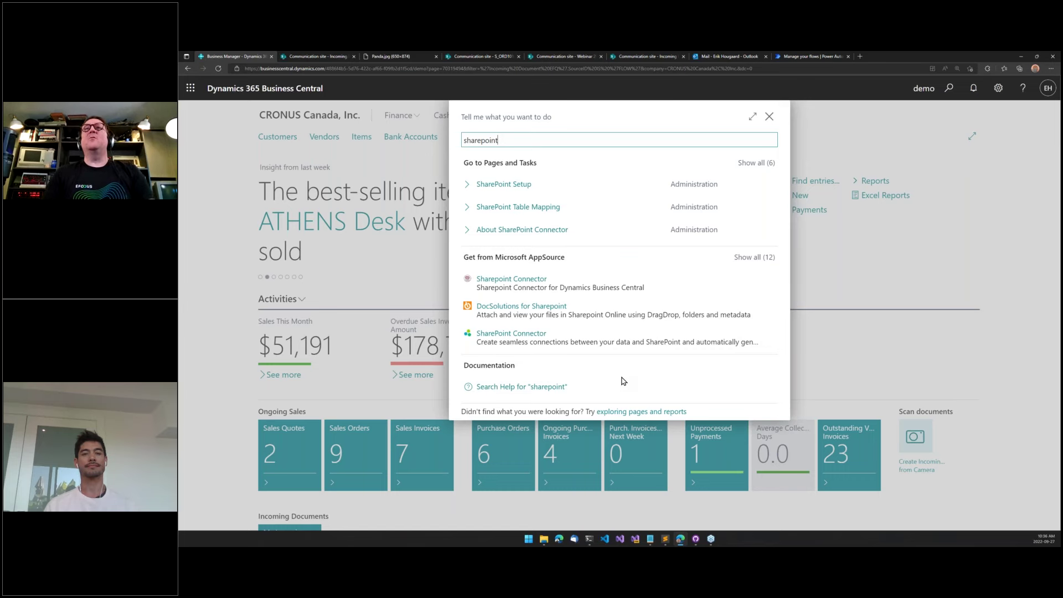
click(514, 191)
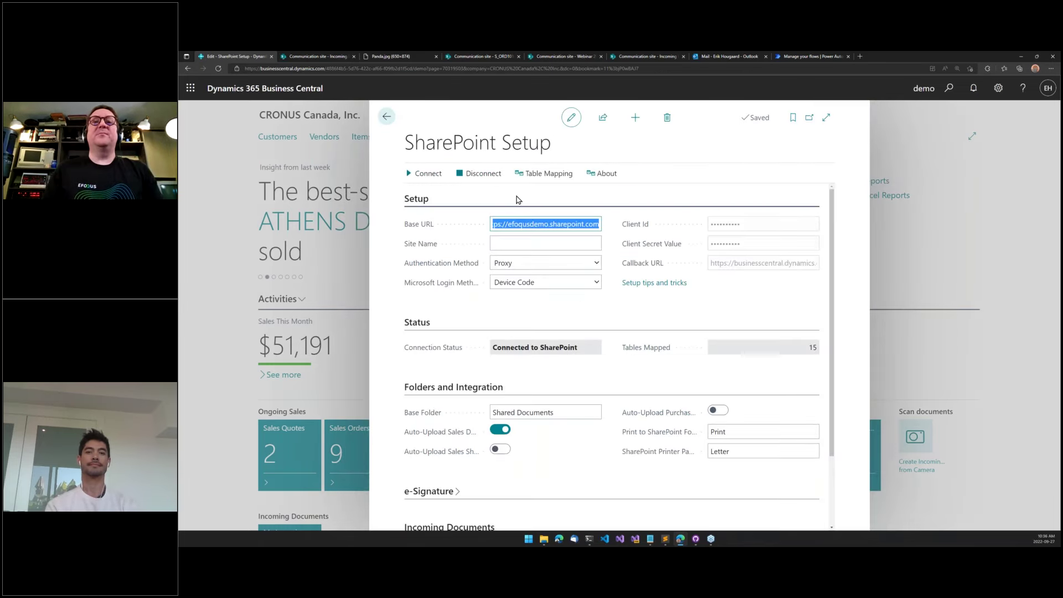
scroll(499, 399, down, 2)
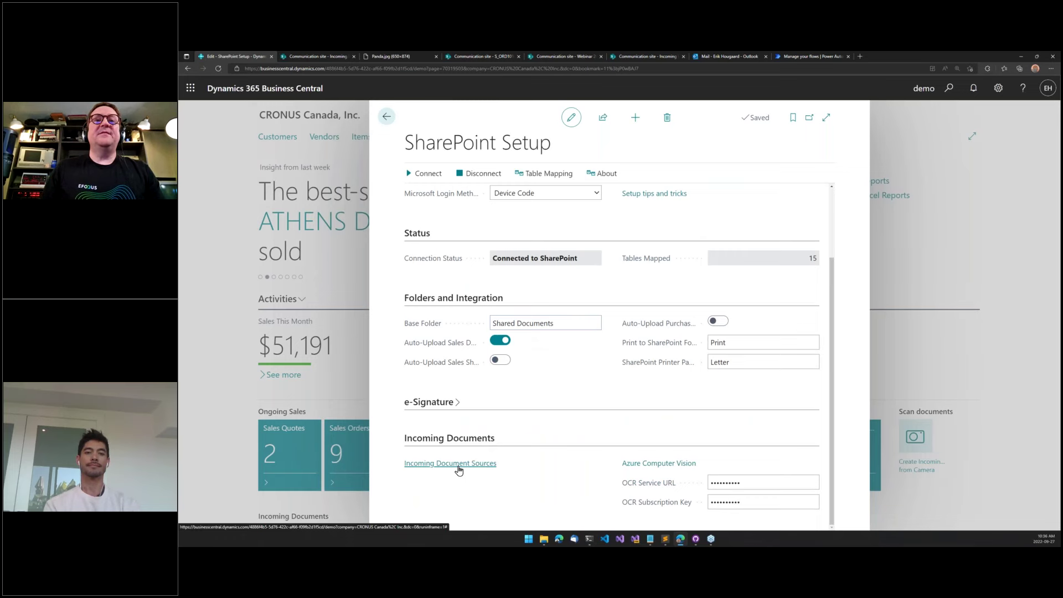
click(459, 464)
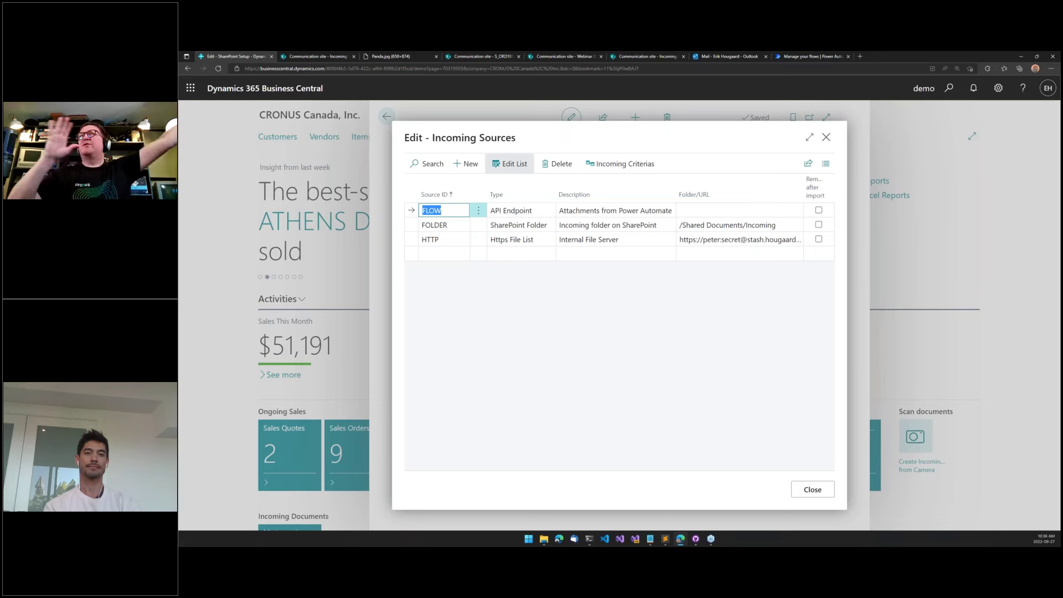
Review the type options of the FLOW source and the match types available in its incoming criteria
click(541, 216)
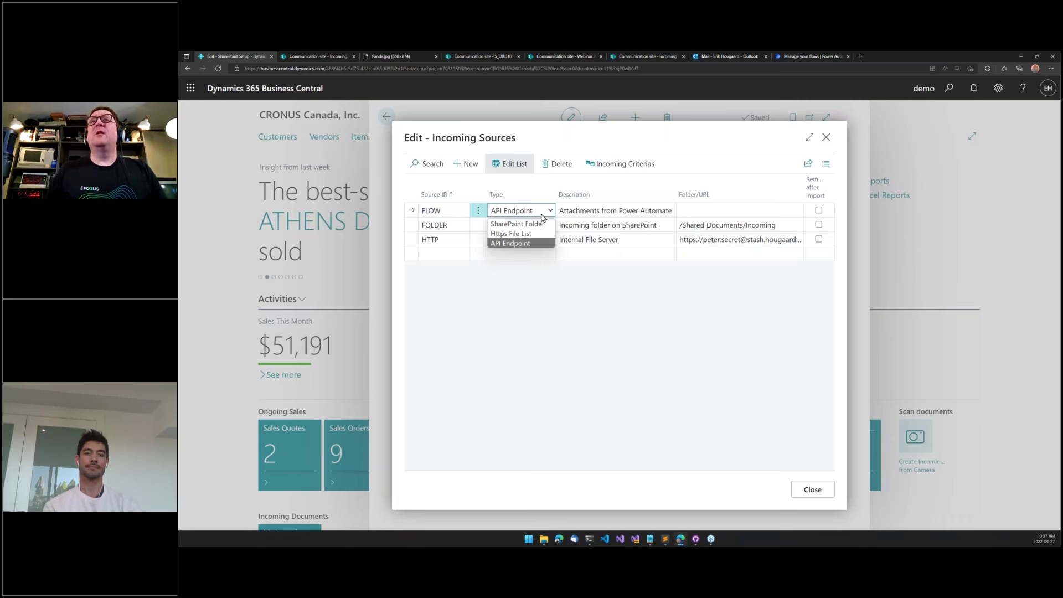
click(546, 243)
click(545, 212)
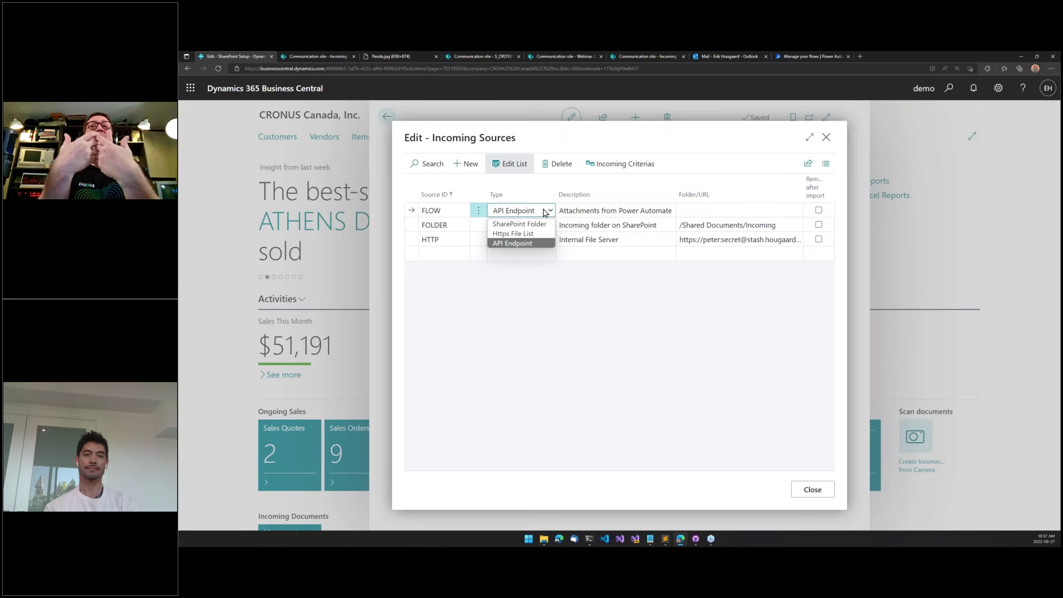
click(620, 164)
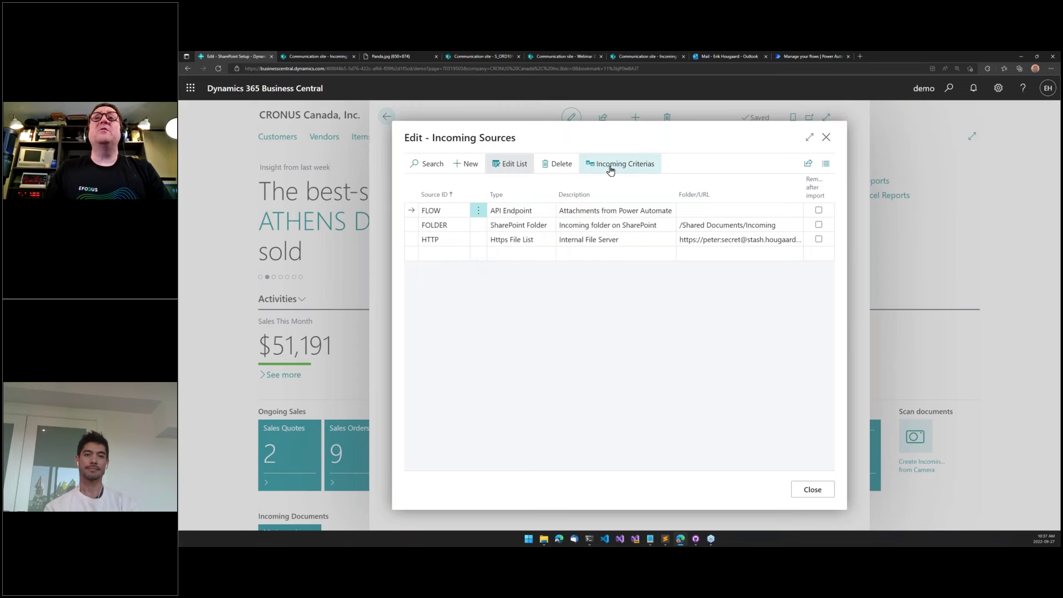
click(563, 198)
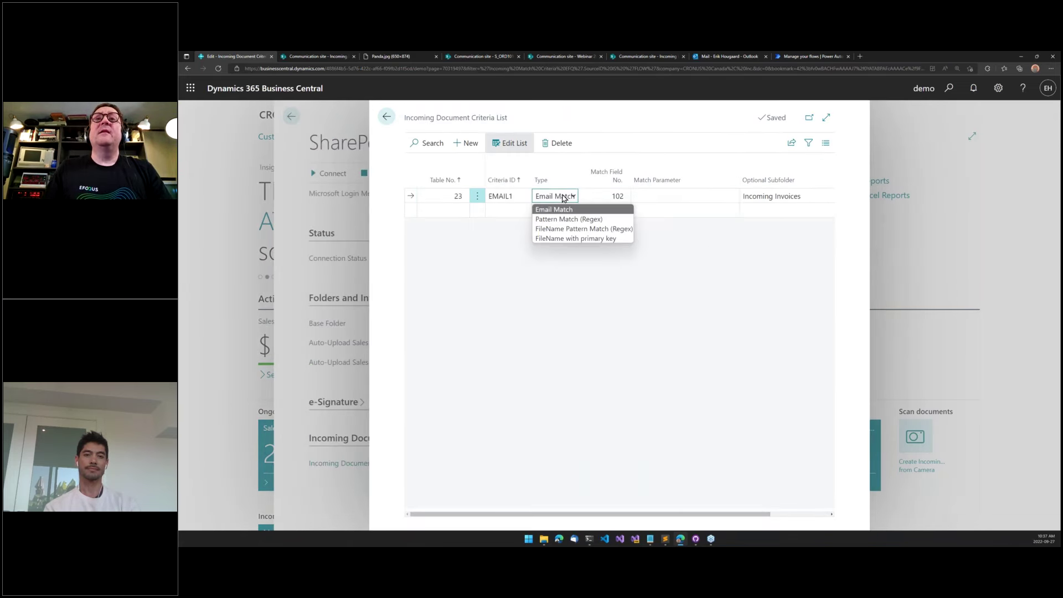
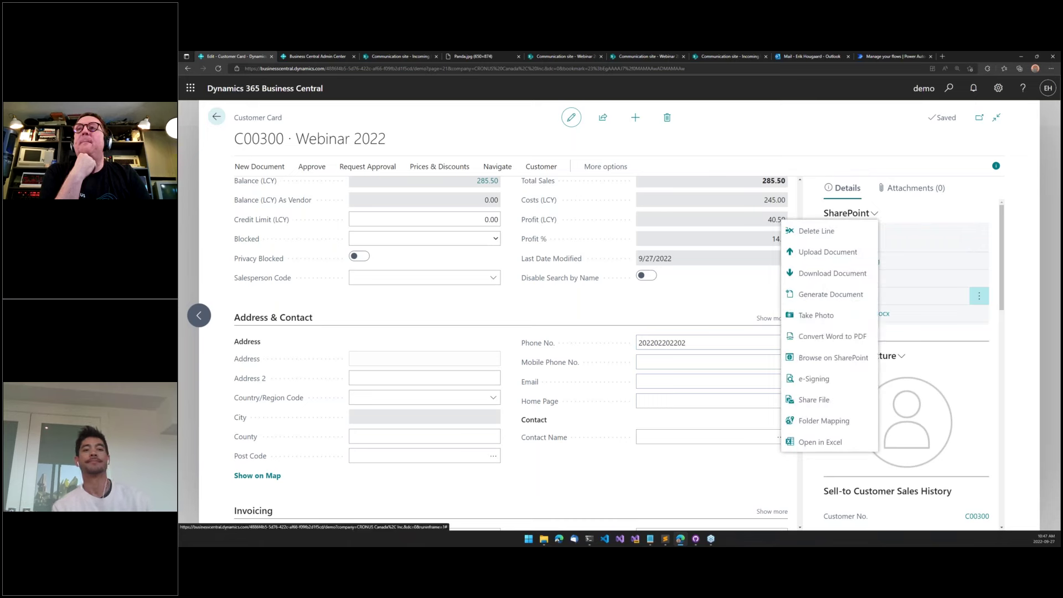
Browse the Webinar 2022 customer's folder on SharePoint and return to the customer card in Business Central
click(831, 357)
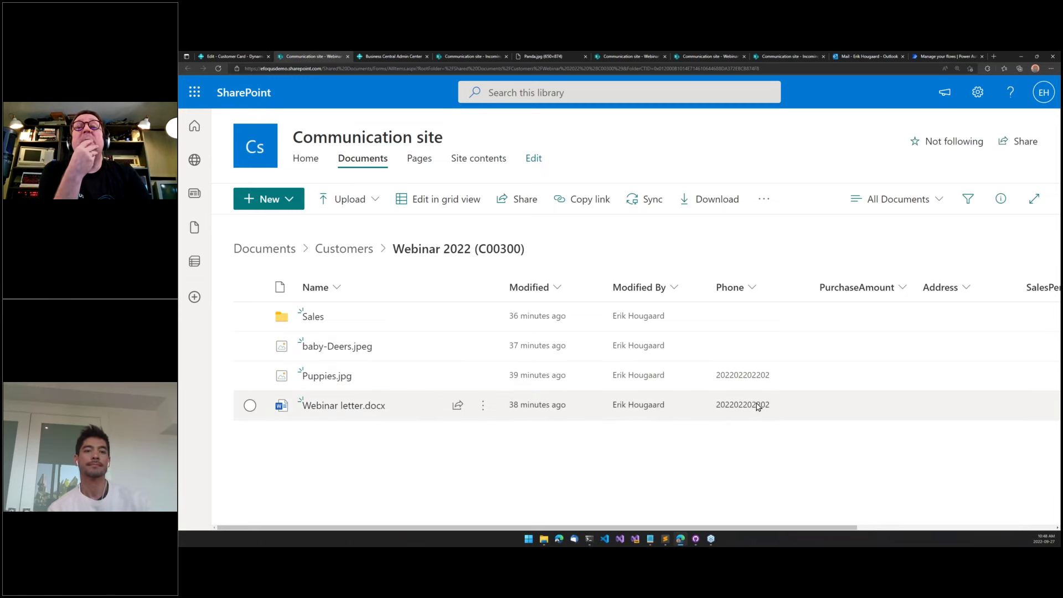
click(245, 56)
Search for "share table" and open the SharePoint Table Mapping page
text(share)
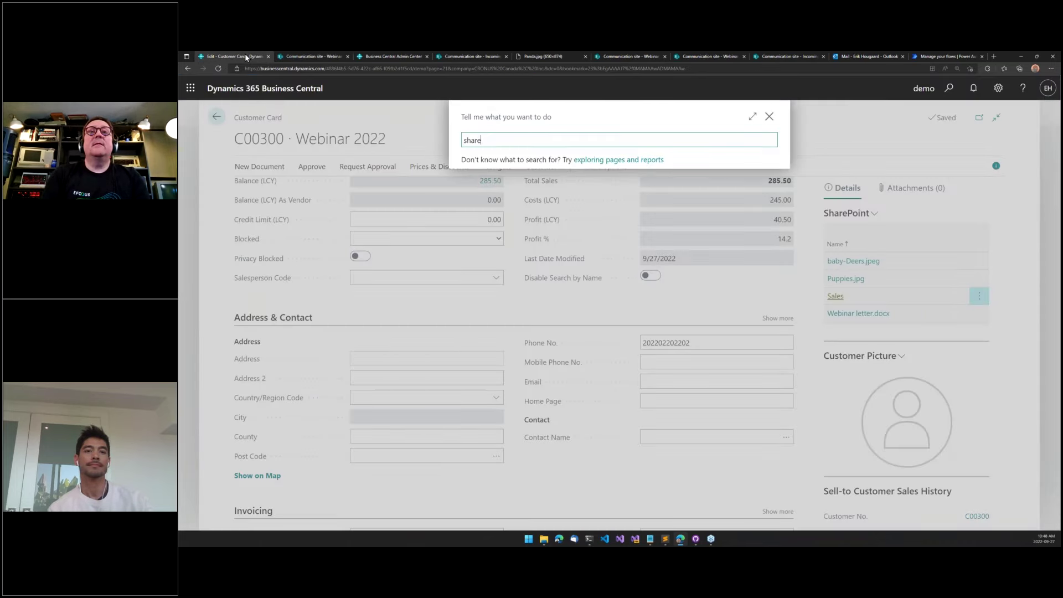
text( table)
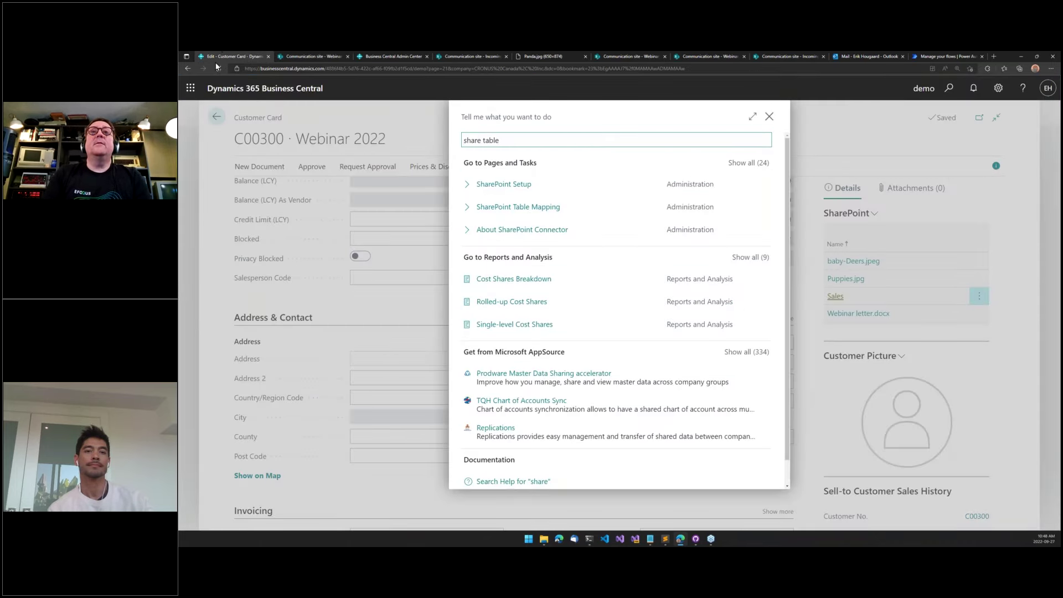
click(524, 191)
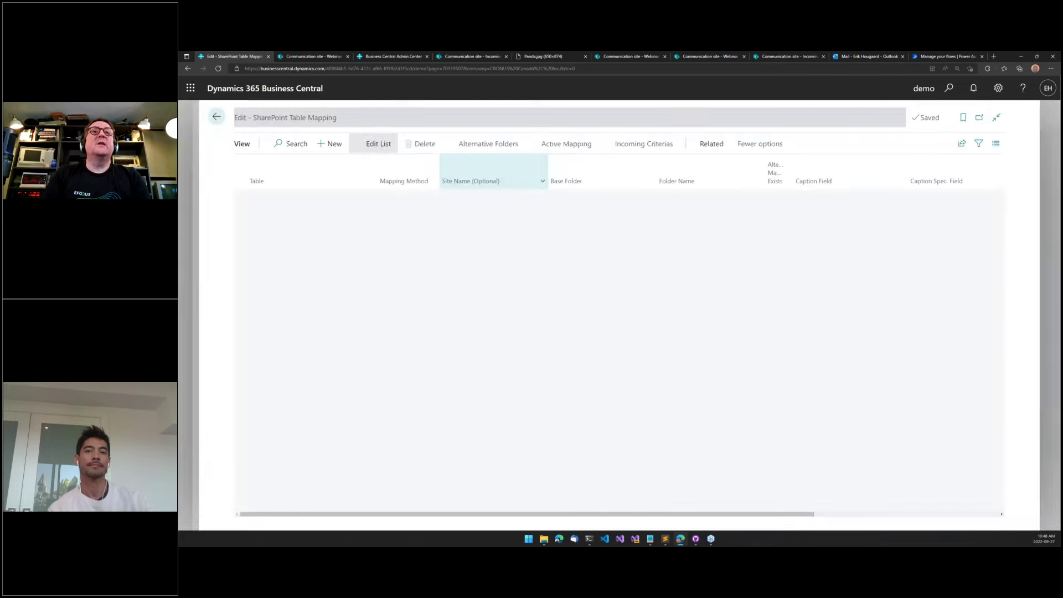
Examine the metadata columns mapped to SharePoint for the Customer table and return to the table mapping list
click(239, 211)
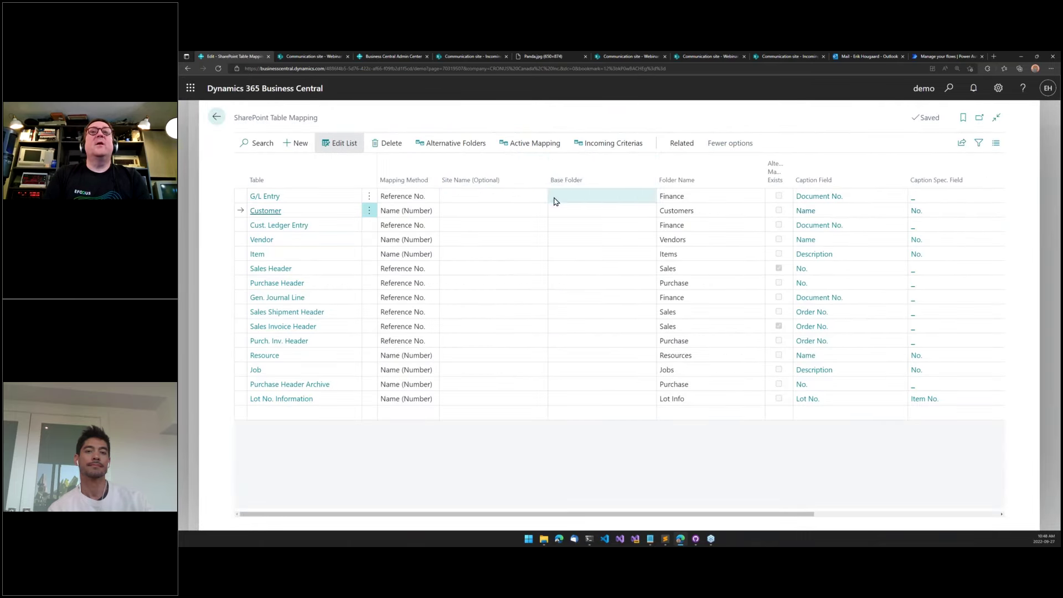
click(674, 145)
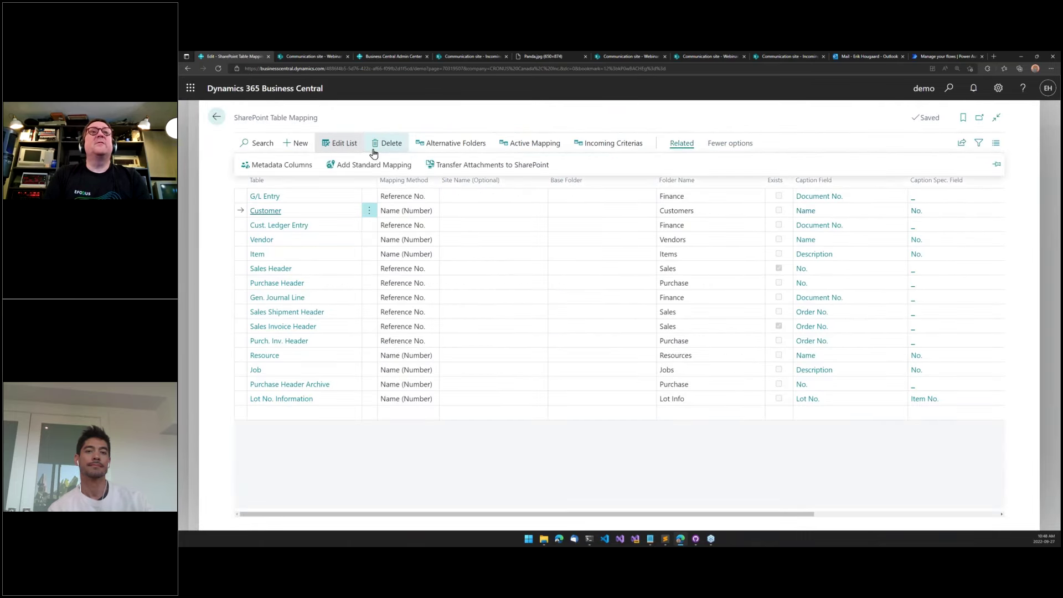
click(268, 166)
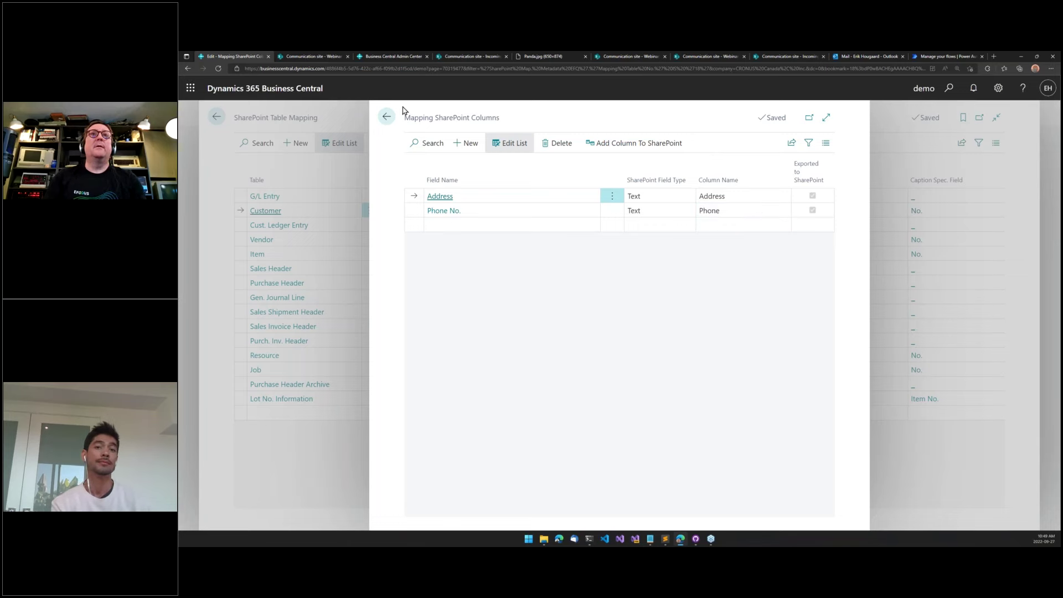
click(387, 117)
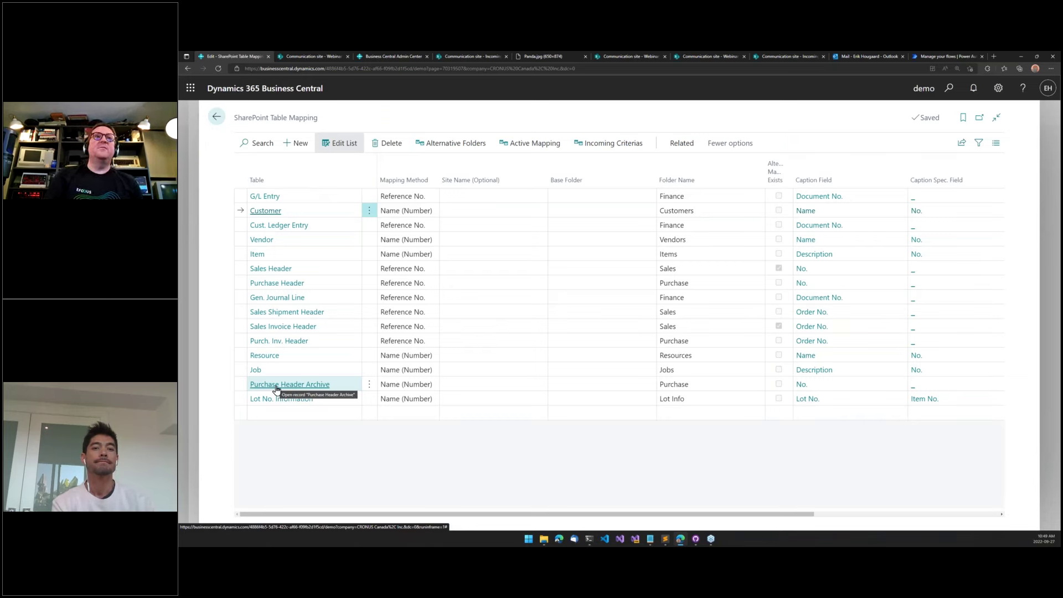
Add a new table mapping line for Sales Header Archive, filtering the table selection by "archive"
click(283, 414)
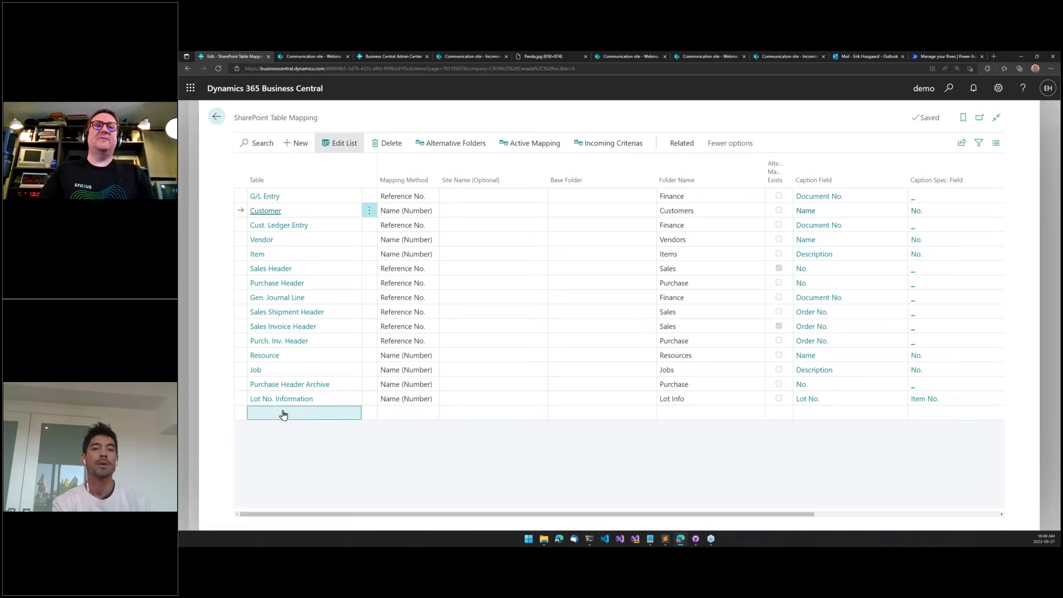
click(369, 413)
click(495, 181)
text(arh)
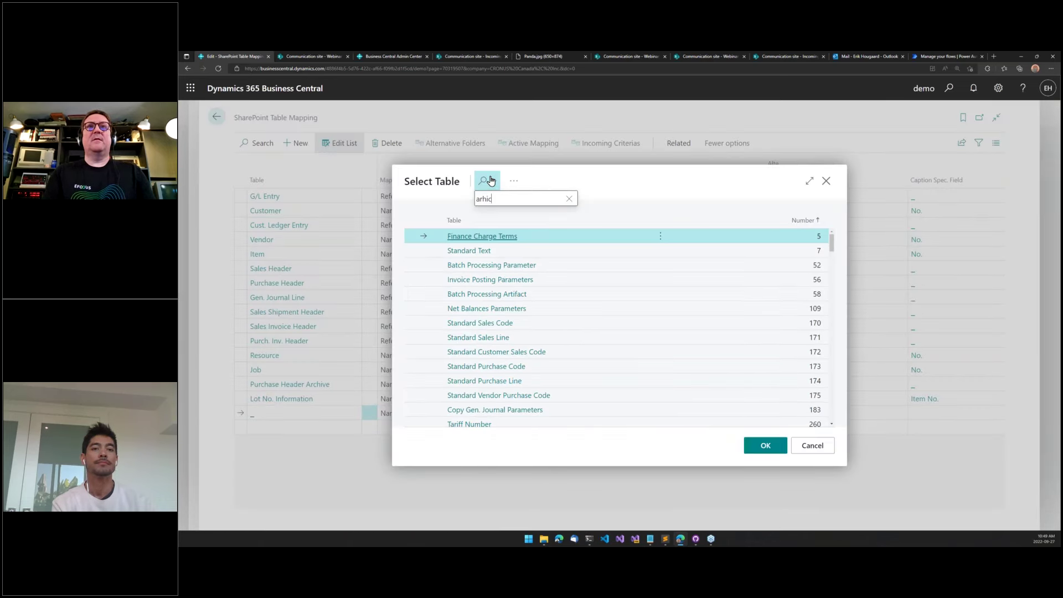
key(BackSpace)
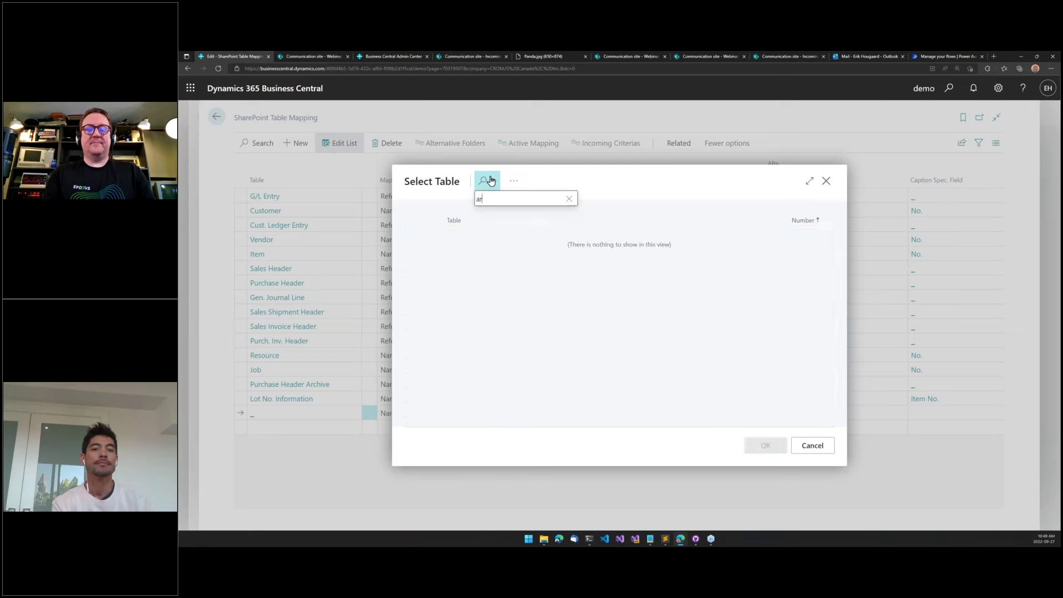
text(chive)
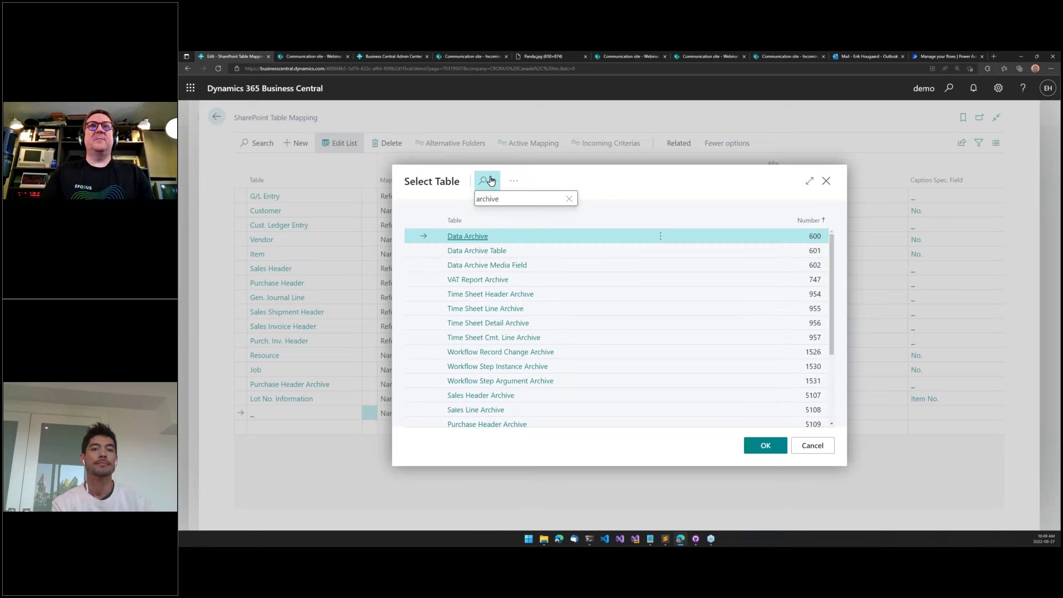
click(483, 397)
click(483, 395)
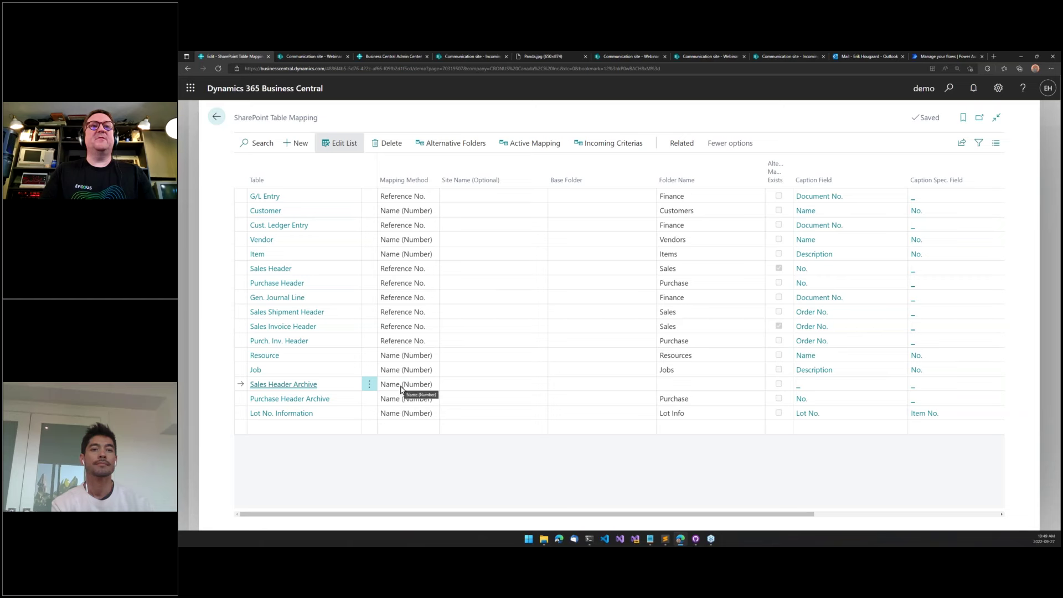
Set the Sales Header Archive mapping's method to Reference No. and its folder name to Sales
click(401, 387)
click(403, 407)
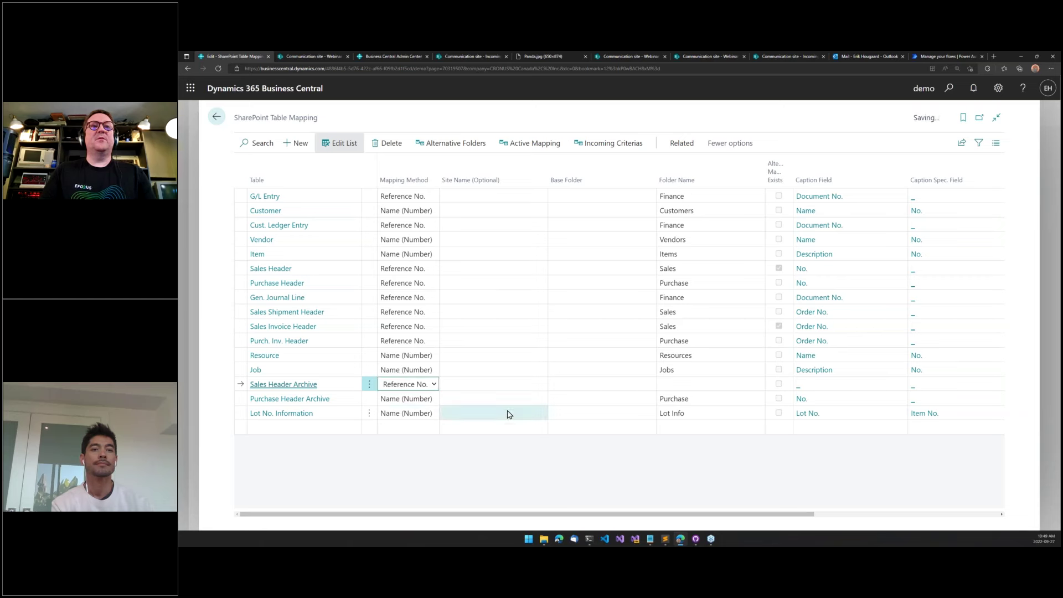
key(Tab)
key(Tab)
key(Tab)
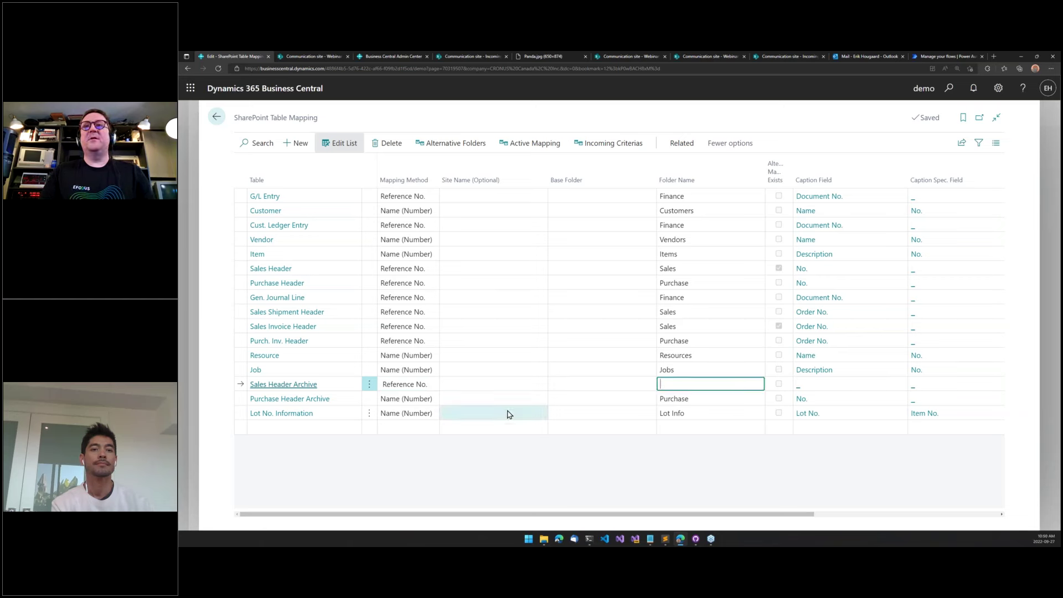
text(Sales)
key(Tab)
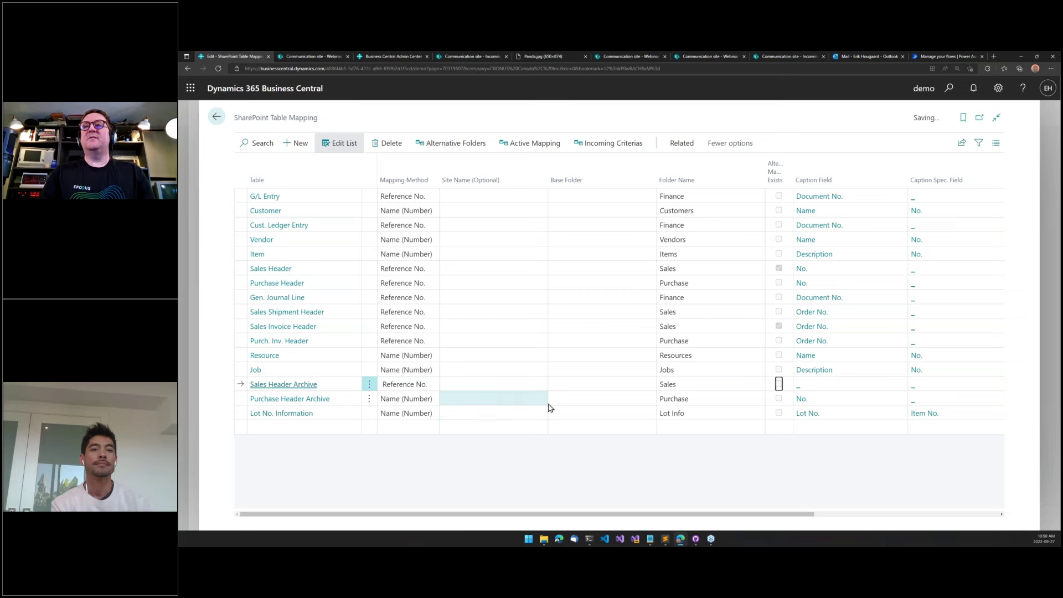
Set the caption field of the Sales Header Archive mapping to No
key(Tab)
key(alt+Down)
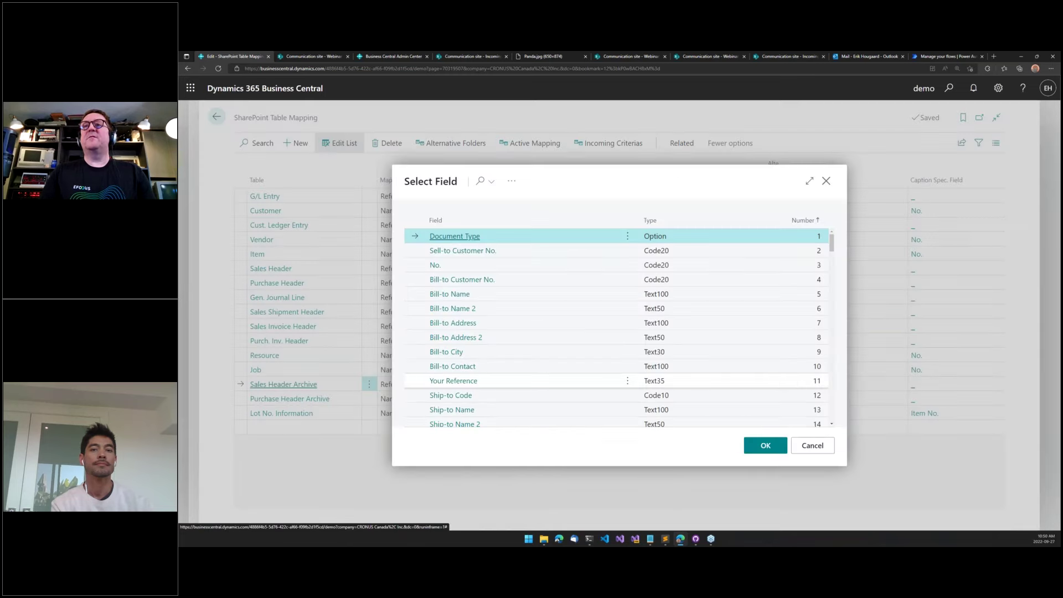
double_click(435, 265)
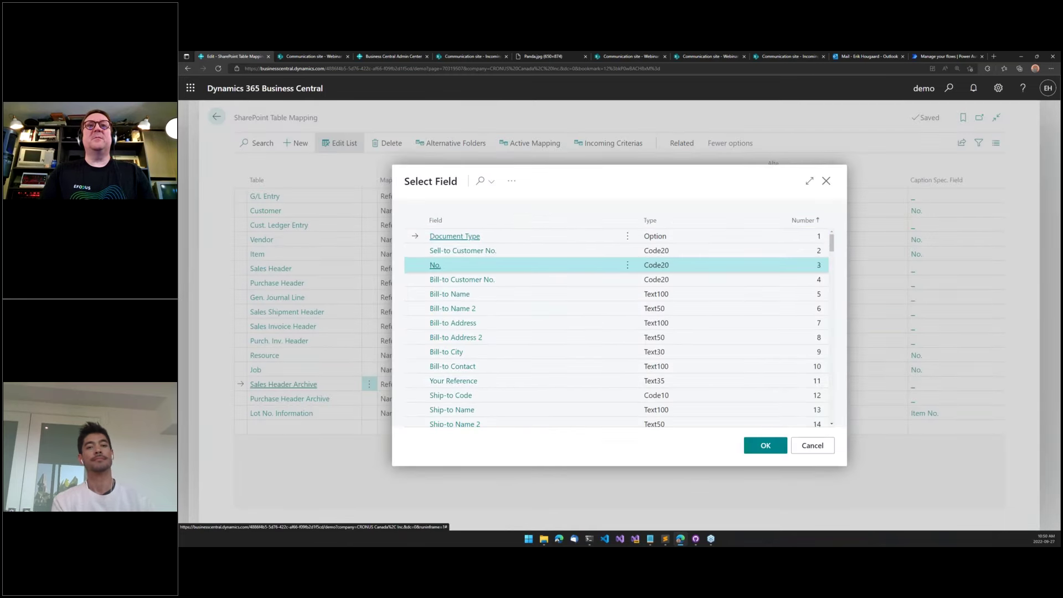
key(Return)
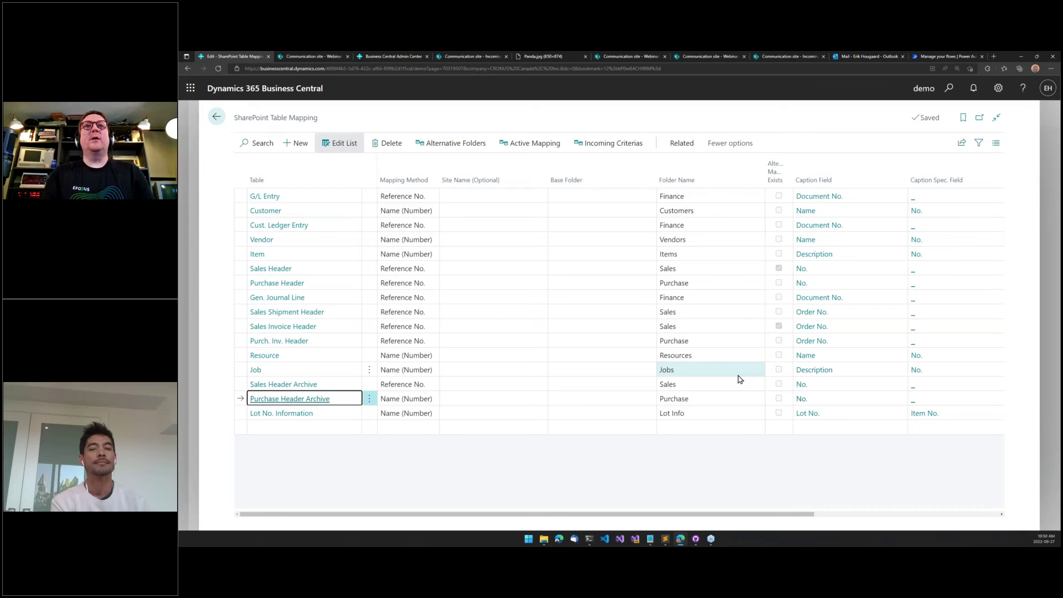
Search for "sales archive", view the Sales Order Archives list and return to the table mapping
key(alt+q)
text(sales archive)
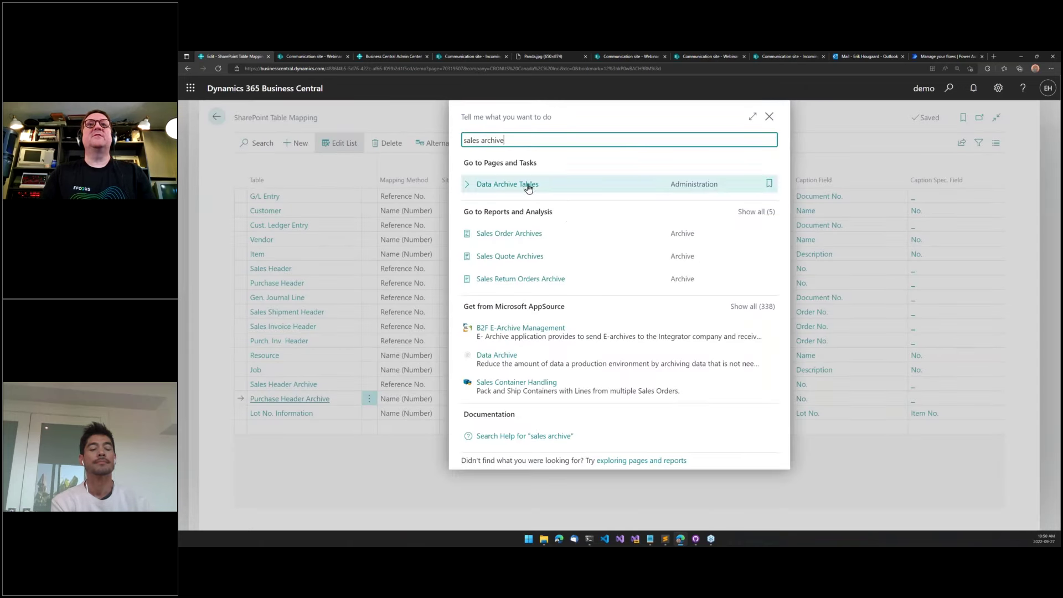
click(498, 233)
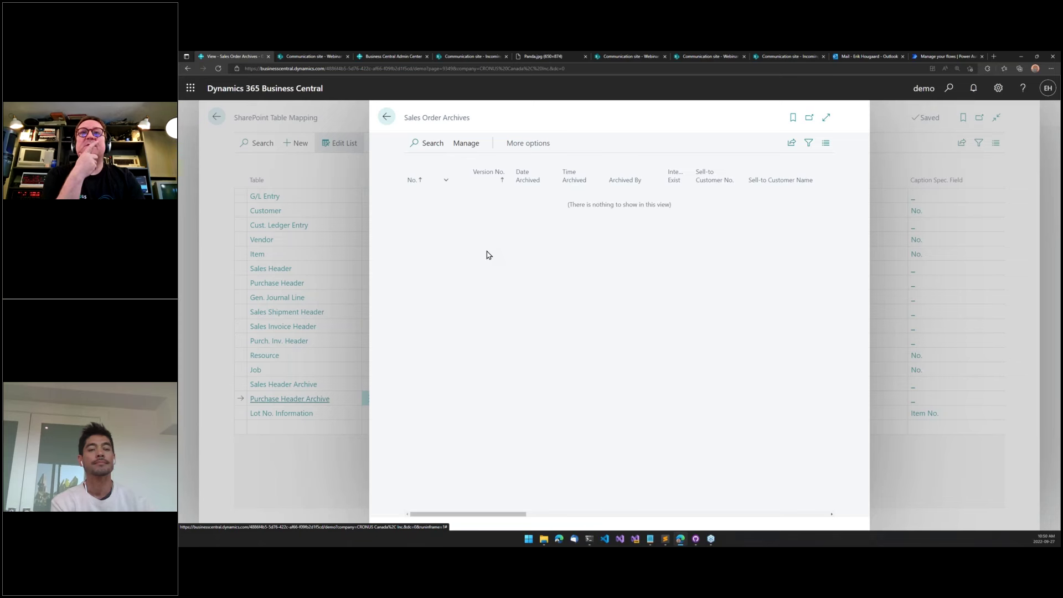
key(Escape)
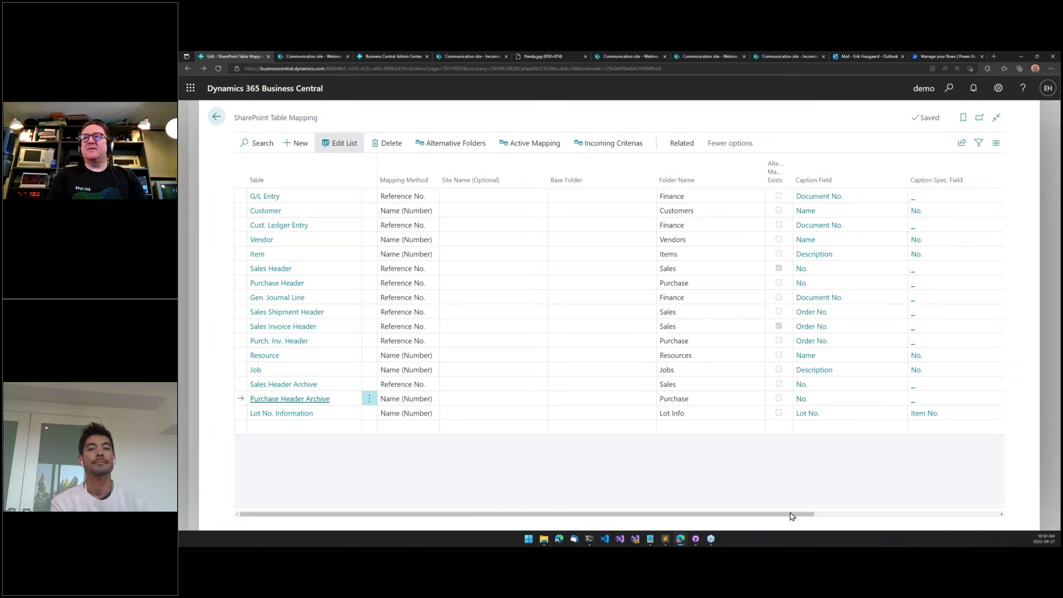
Set the Sales Header Archive mapping's parent table to Customer and its parent ID field to Bill-to Customer No
drag(798, 514, 859, 514)
scroll(913, 493, right, 5)
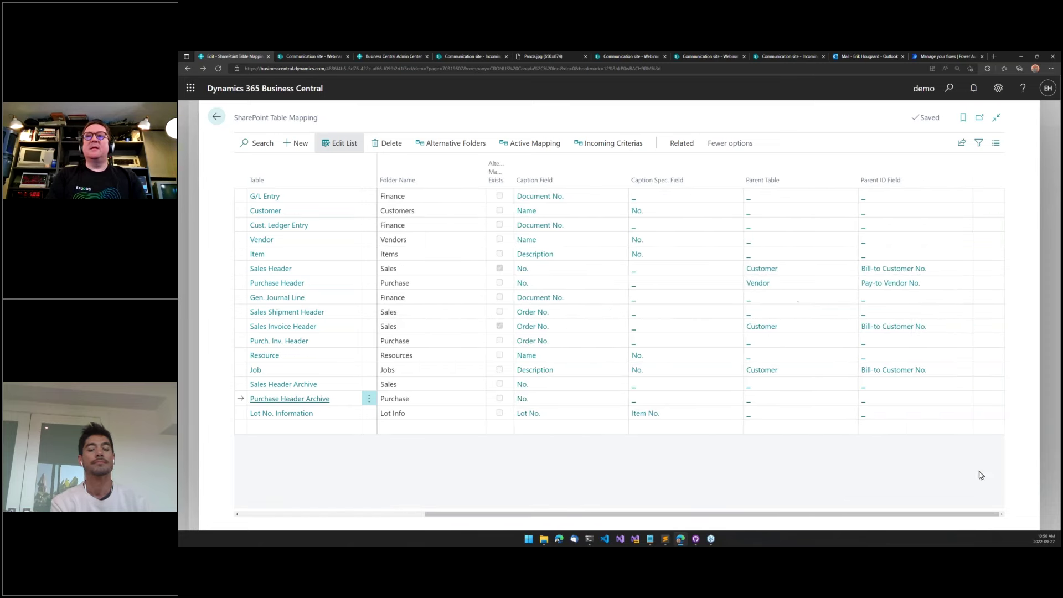
click(283, 384)
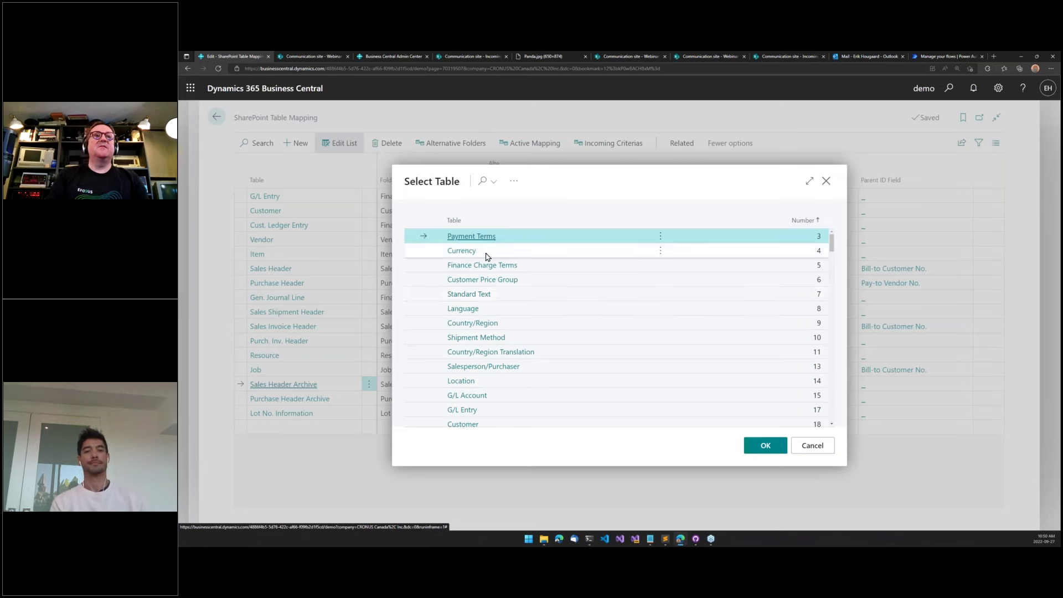
double_click(467, 424)
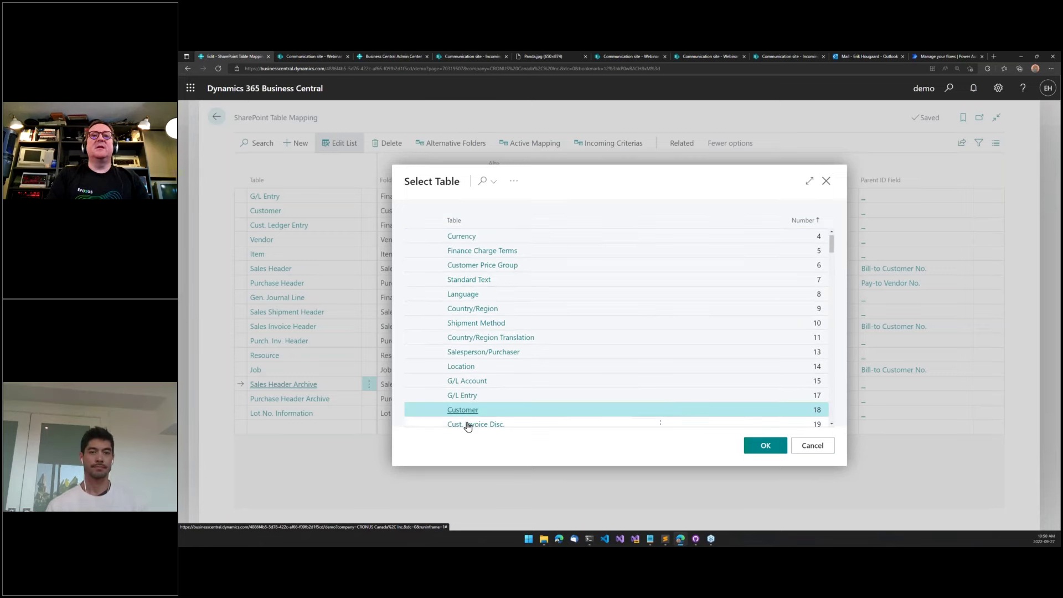
click(869, 383)
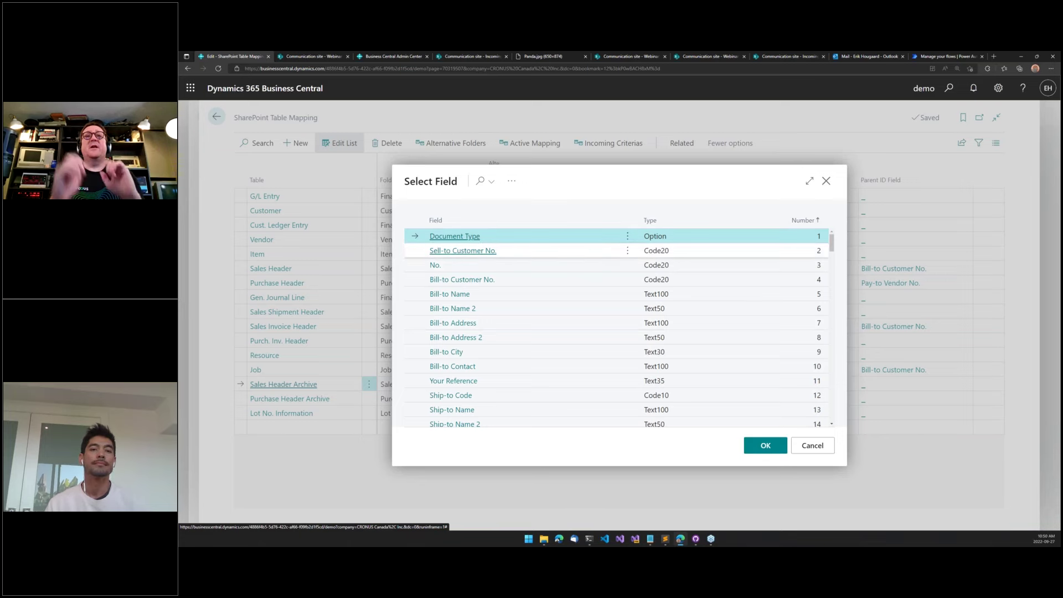
double_click(464, 279)
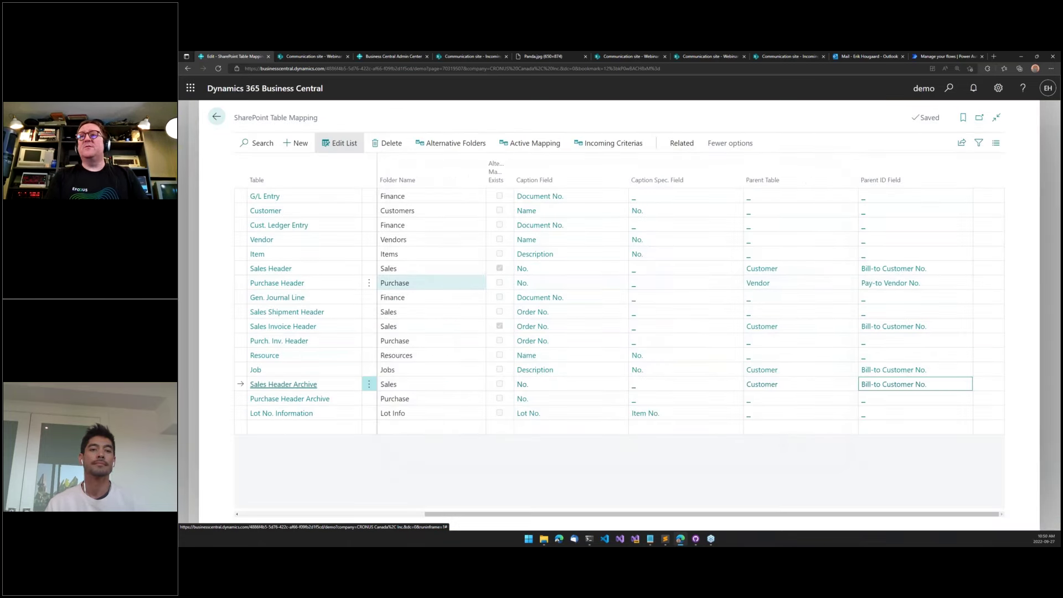
key(Up)
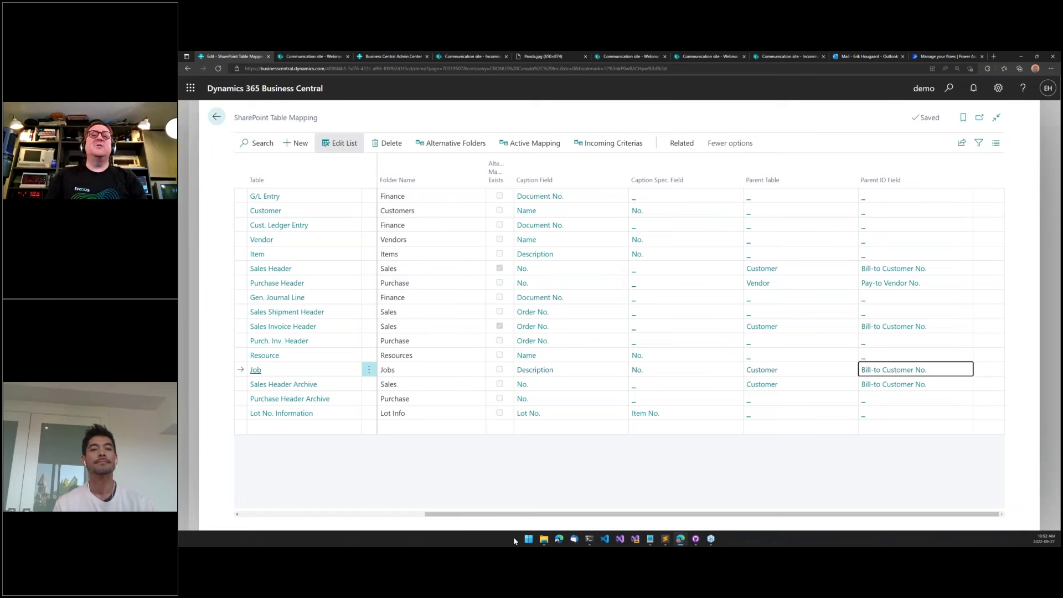
Leave the table mapping for the SharePoint Setup page and show the available authentication methods
drag(569, 516, 356, 503)
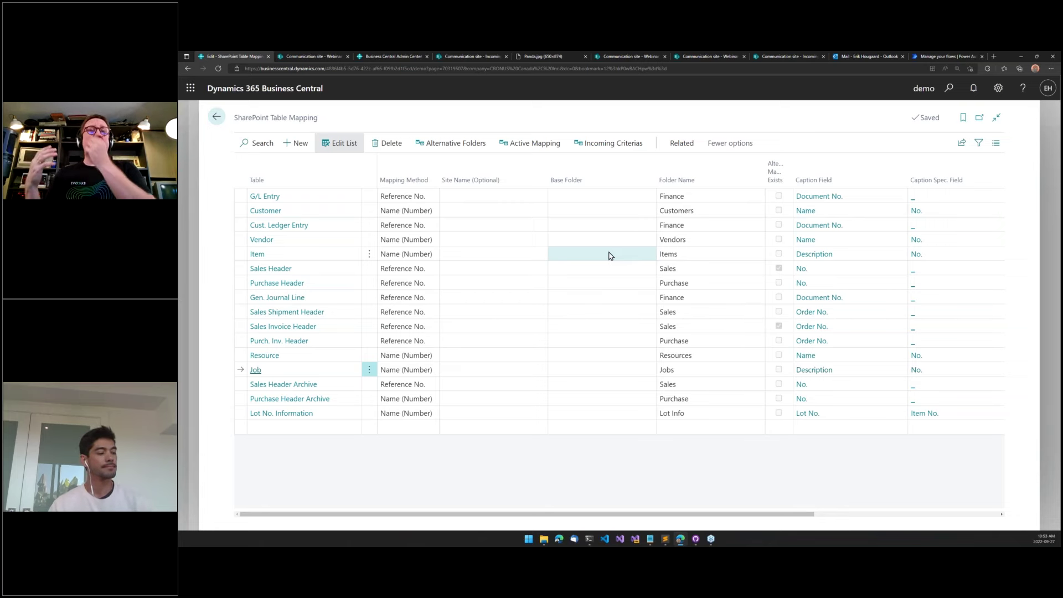
key(Escape)
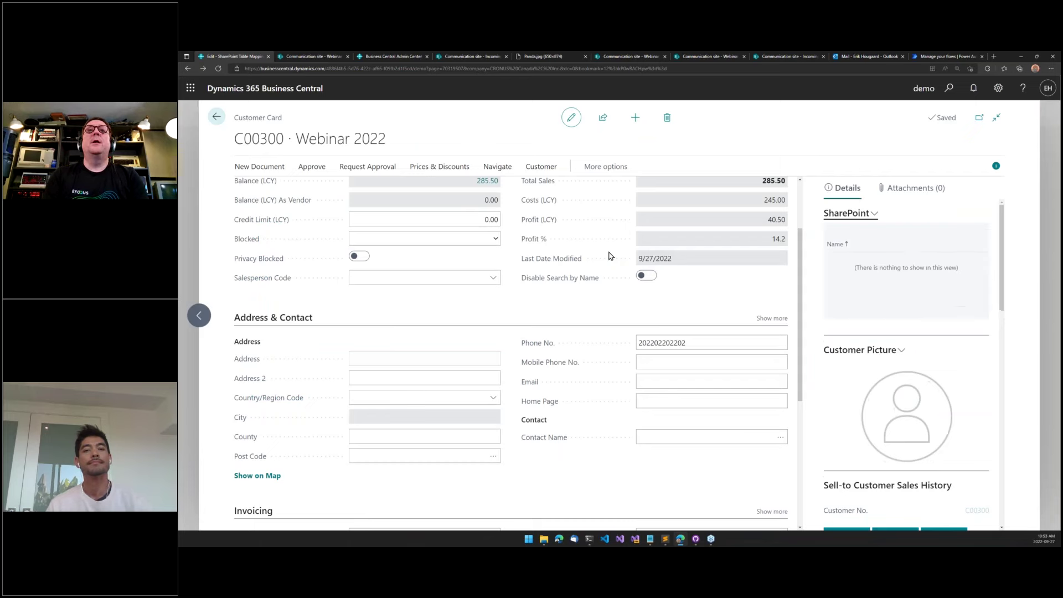
key(alt+q)
text(sharepoint setup)
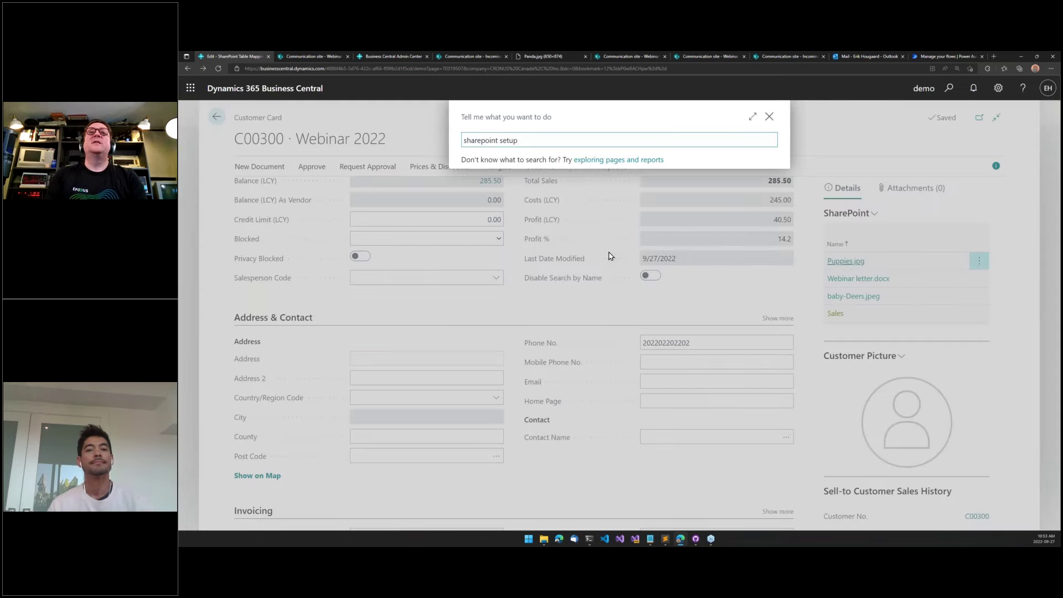
key(Return)
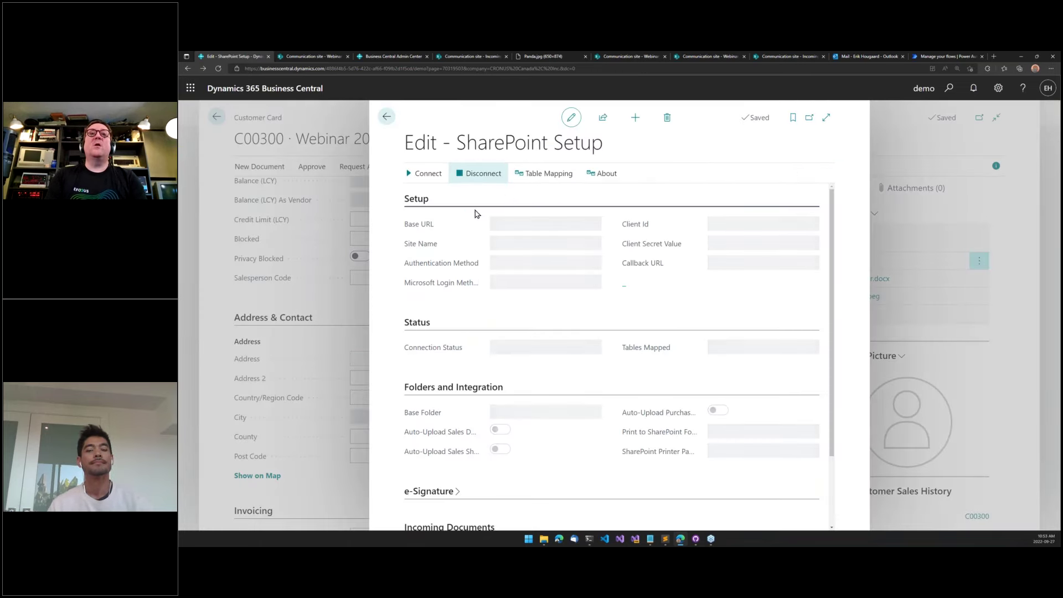
click(520, 268)
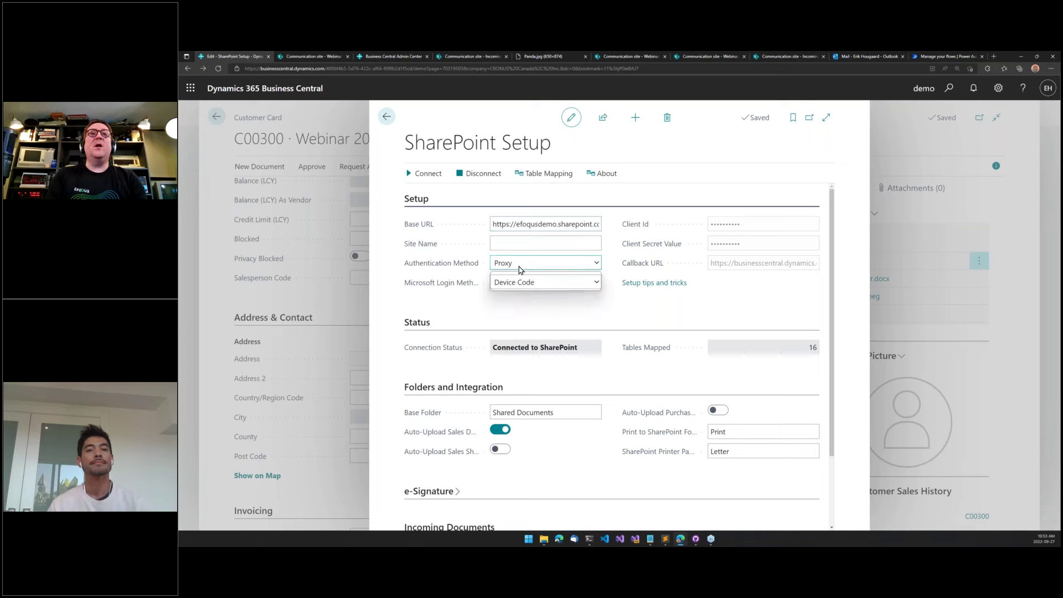